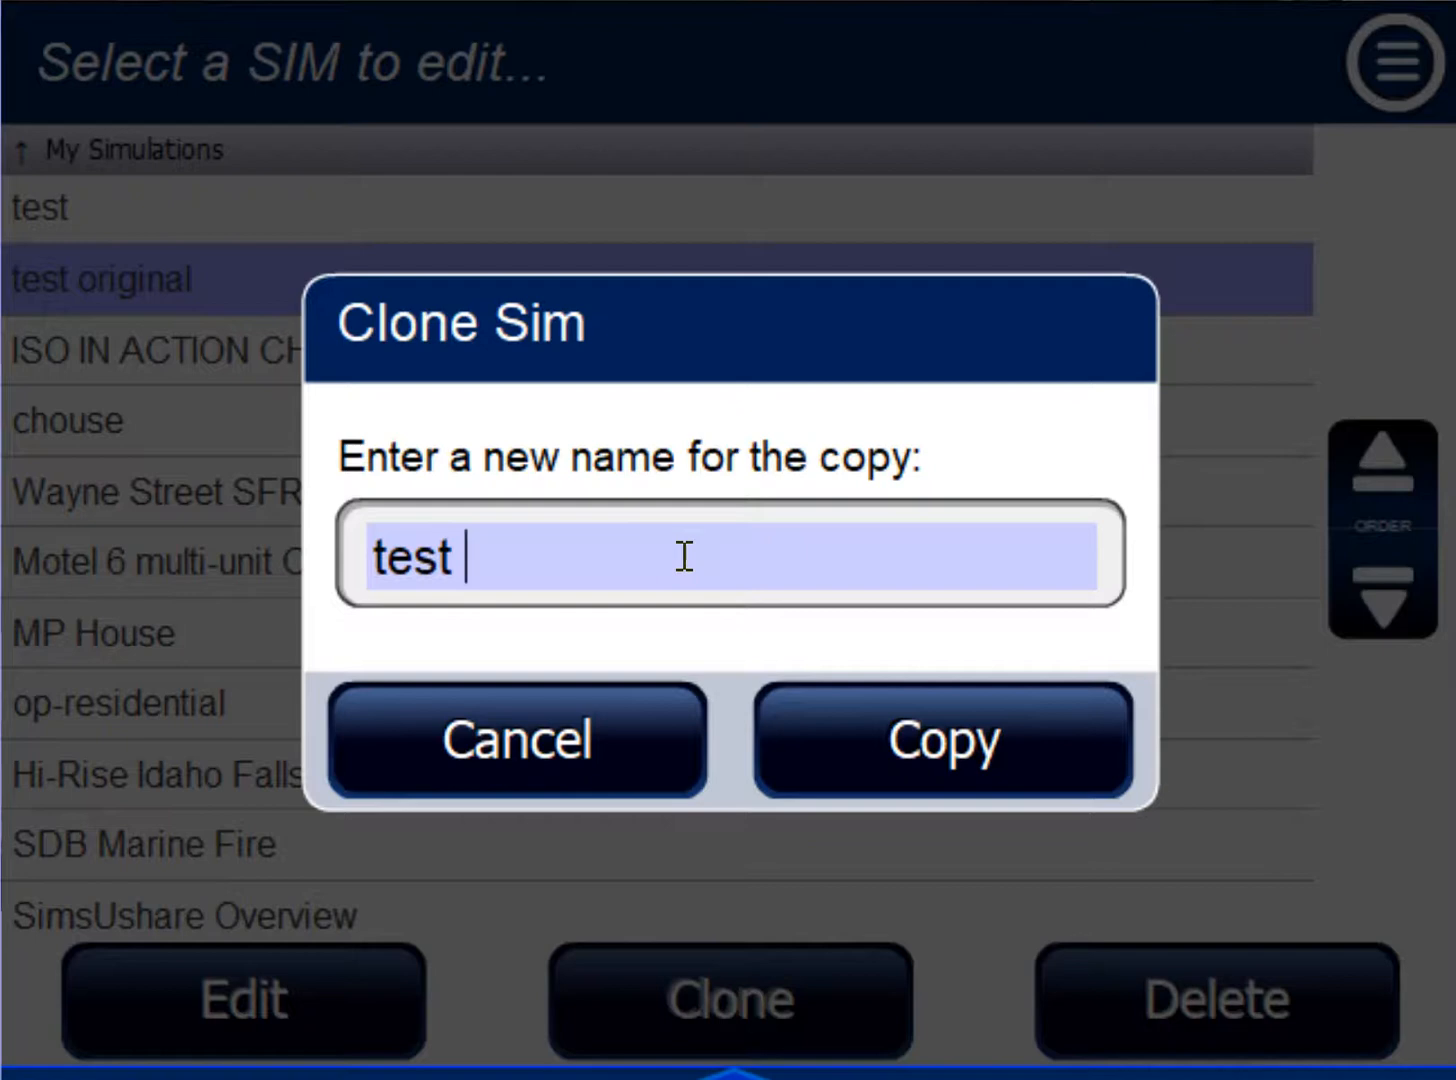
- Clone the "test original" simulation under the name "test sim" and open the copy for editing
{"action": "left_click", "coordinate": [830, 755]}
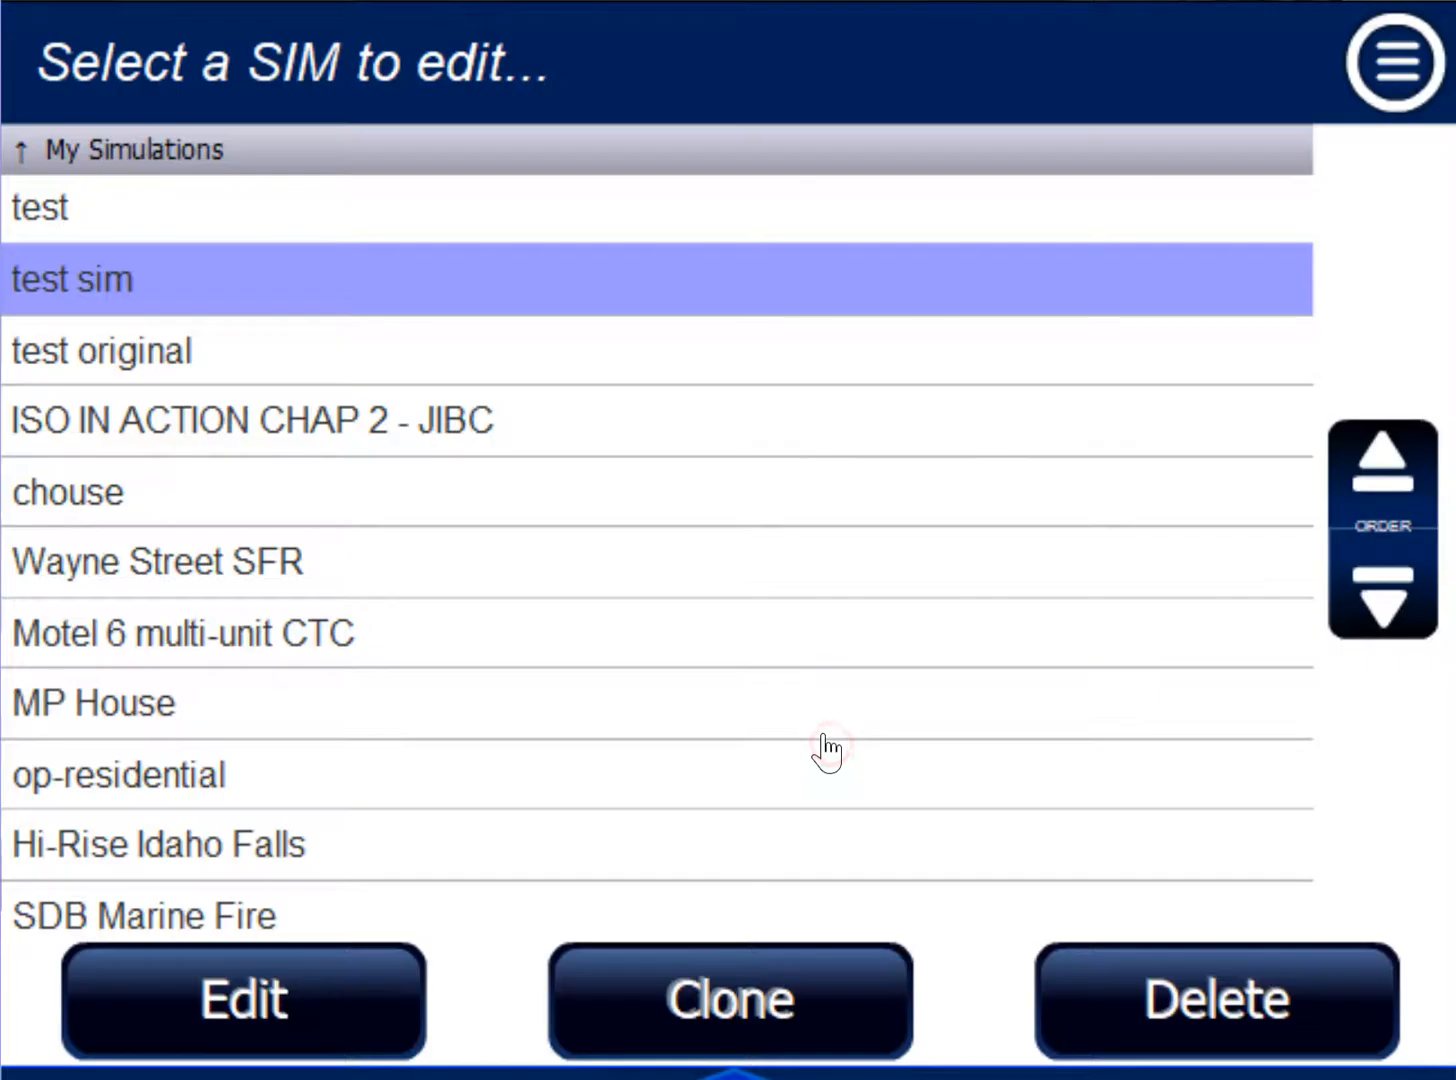
{"action": "left_click", "coordinate": [287, 978]}
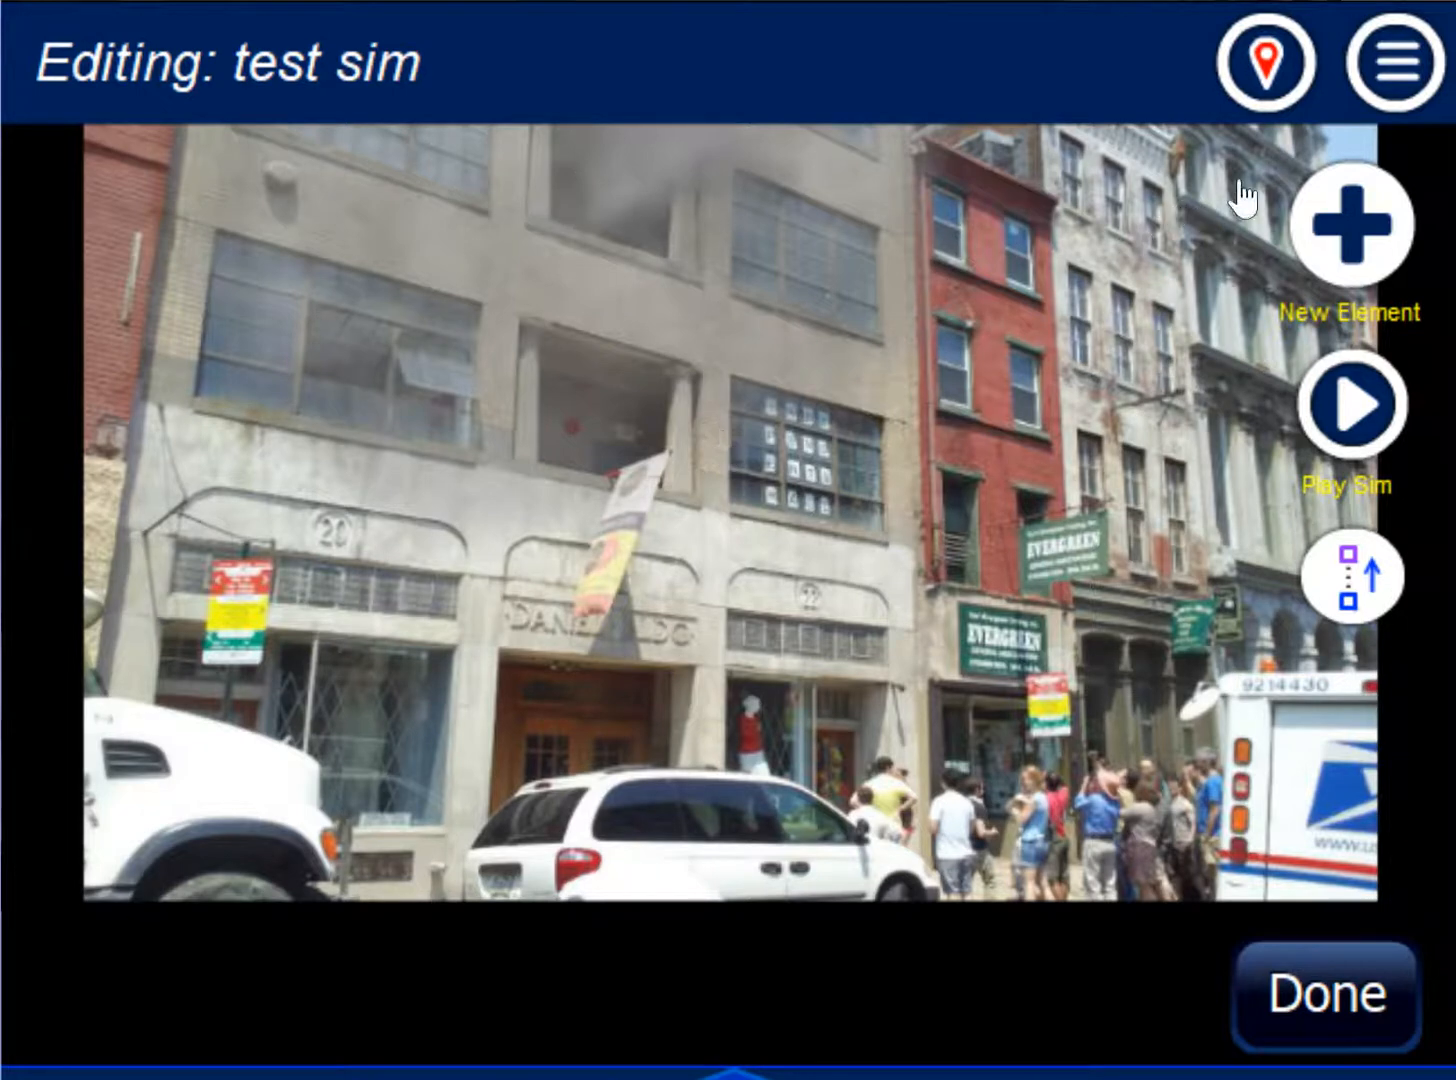
- Create a new location named "initz" that copies the Initial Location's assets
{"action": "left_click", "coordinate": [1264, 70]}
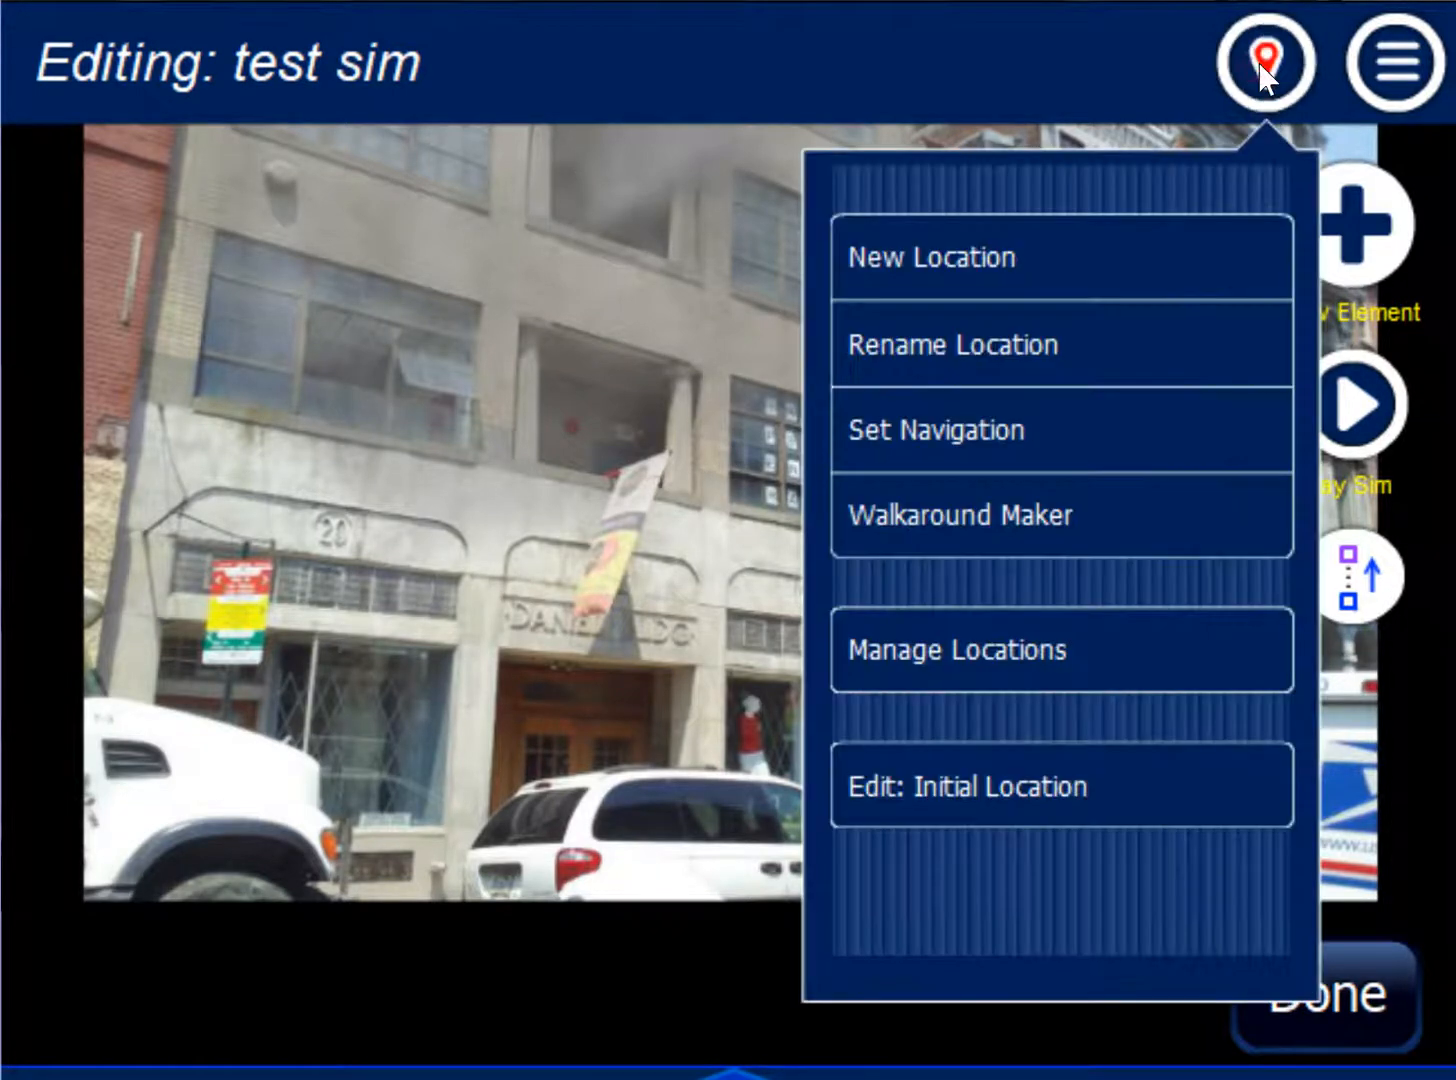
{"action": "left_click", "coordinate": [966, 250]}
{"action": "left_click", "coordinate": [957, 250]}
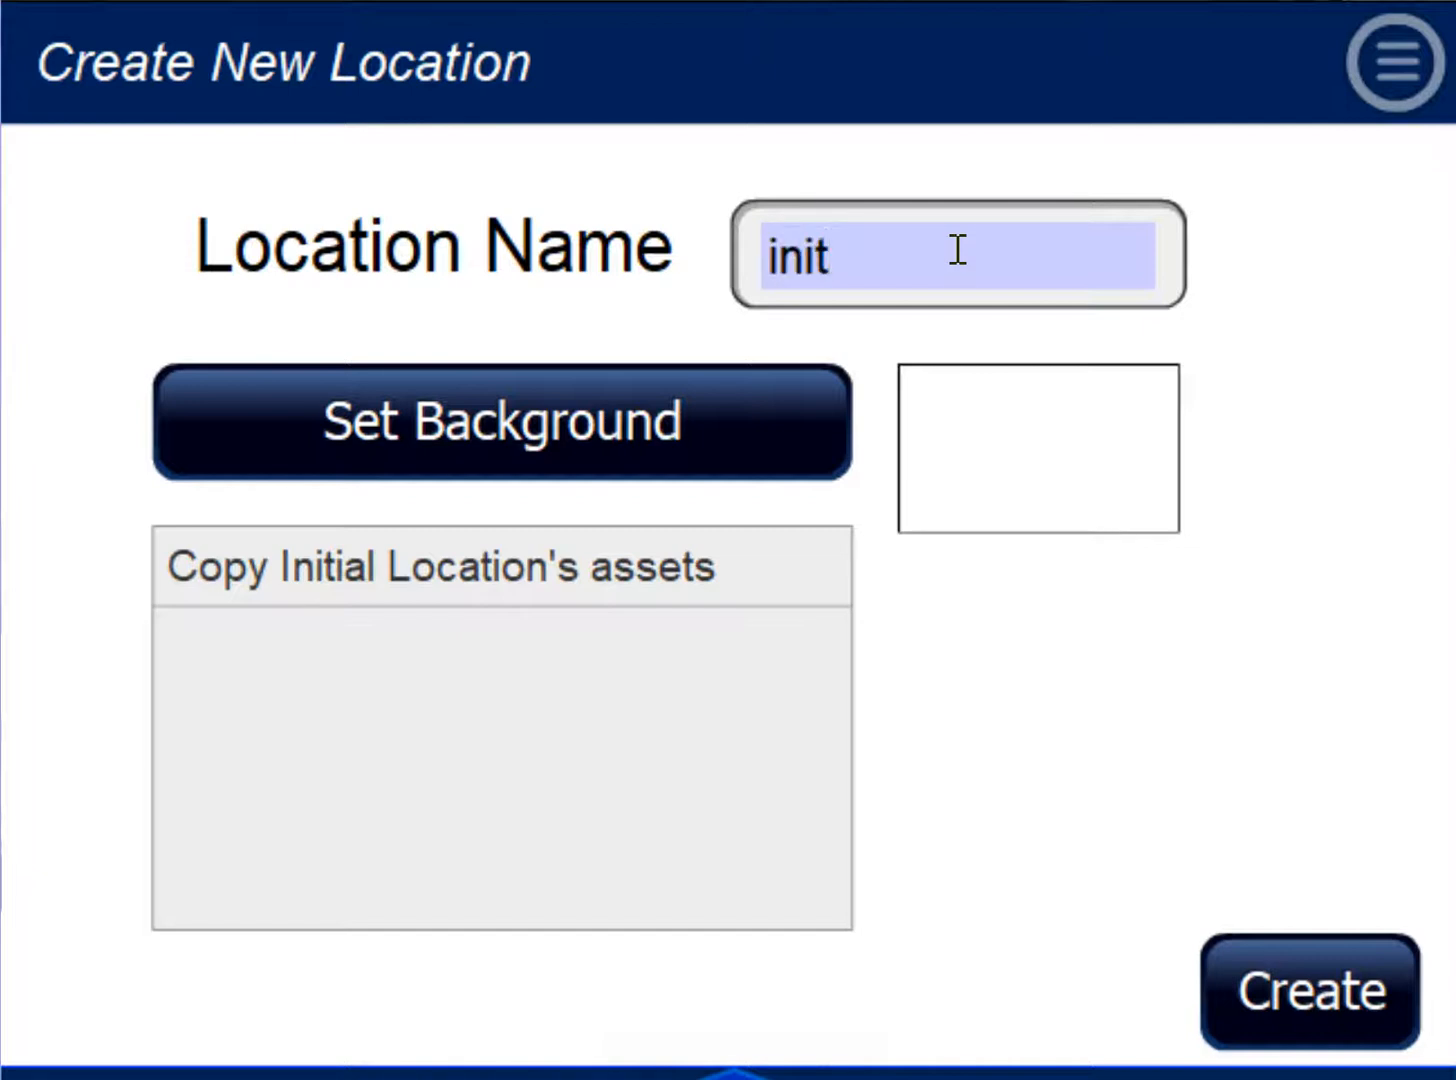
{"action": "left_click", "coordinate": [569, 580]}
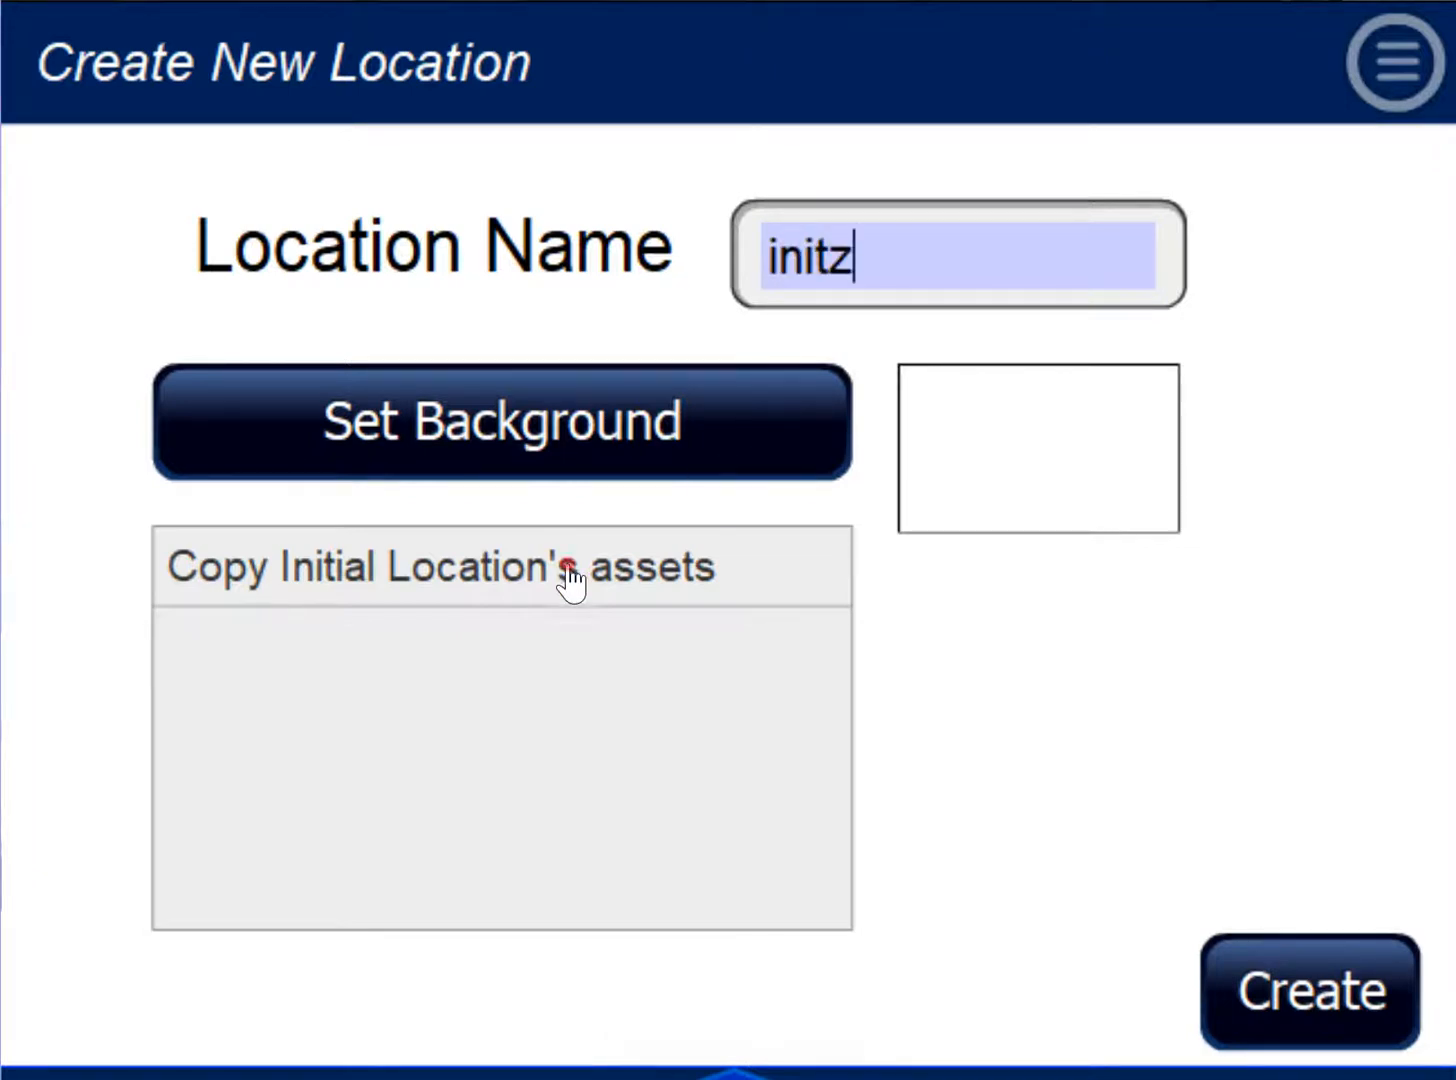
{"action": "left_click", "coordinate": [1316, 980]}
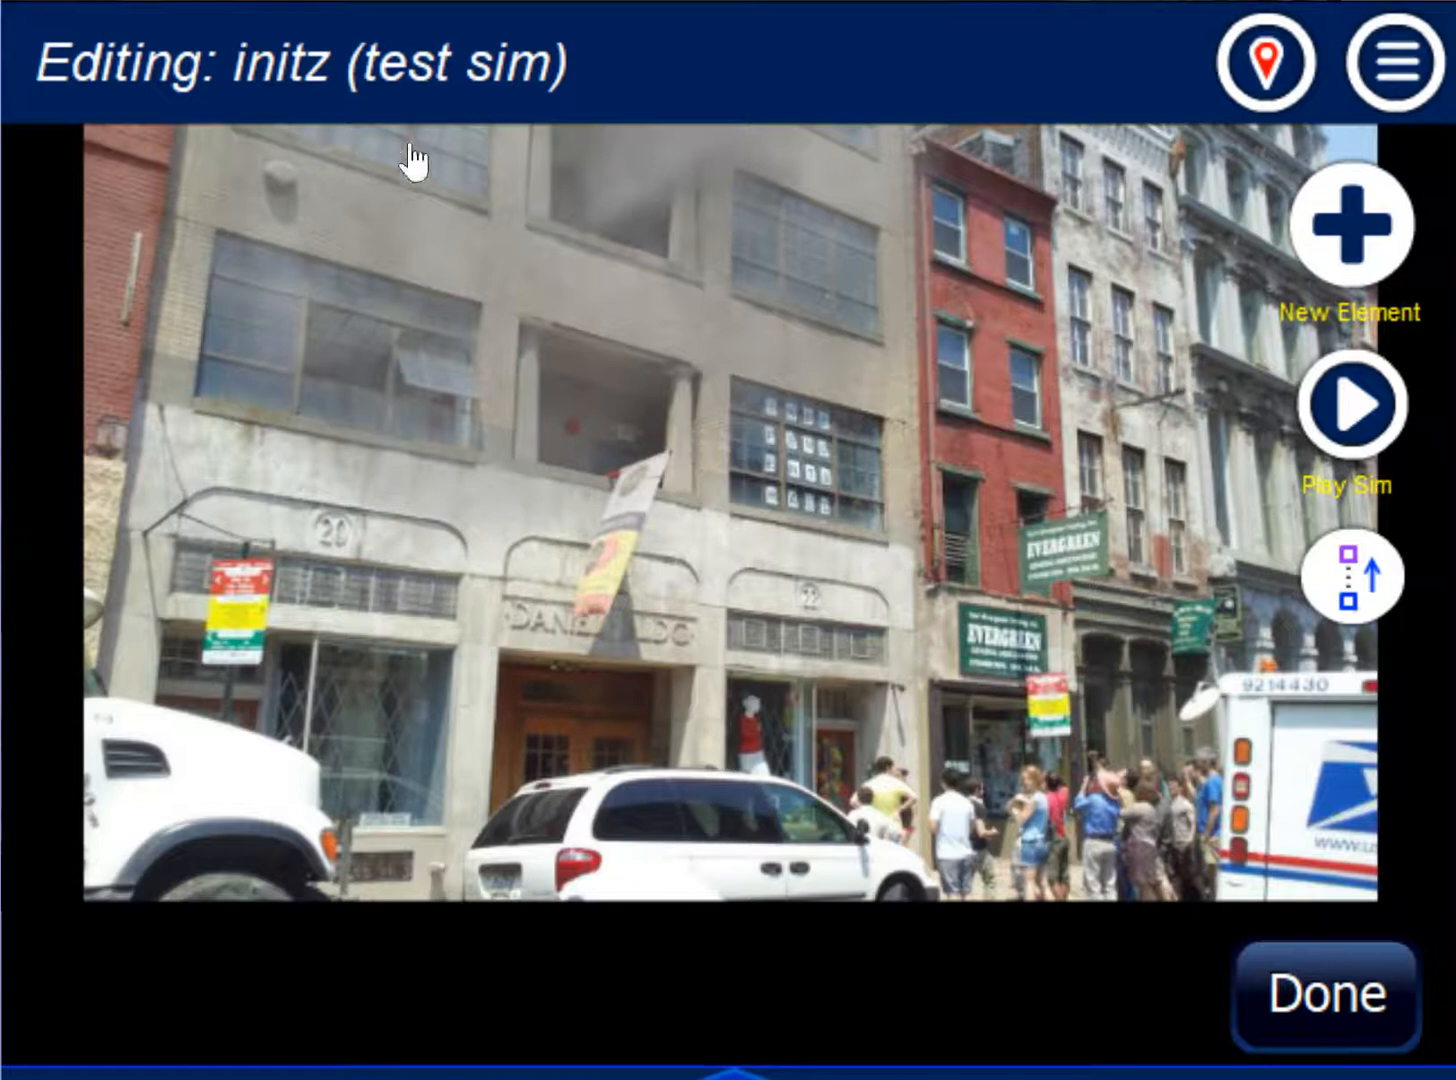
- Enlarge the initz location's background and reposition it so the open window above the flag fills the view's centre
{"action": "left_click", "coordinate": [1398, 75]}
{"action": "left_click", "coordinate": [1284, 66]}
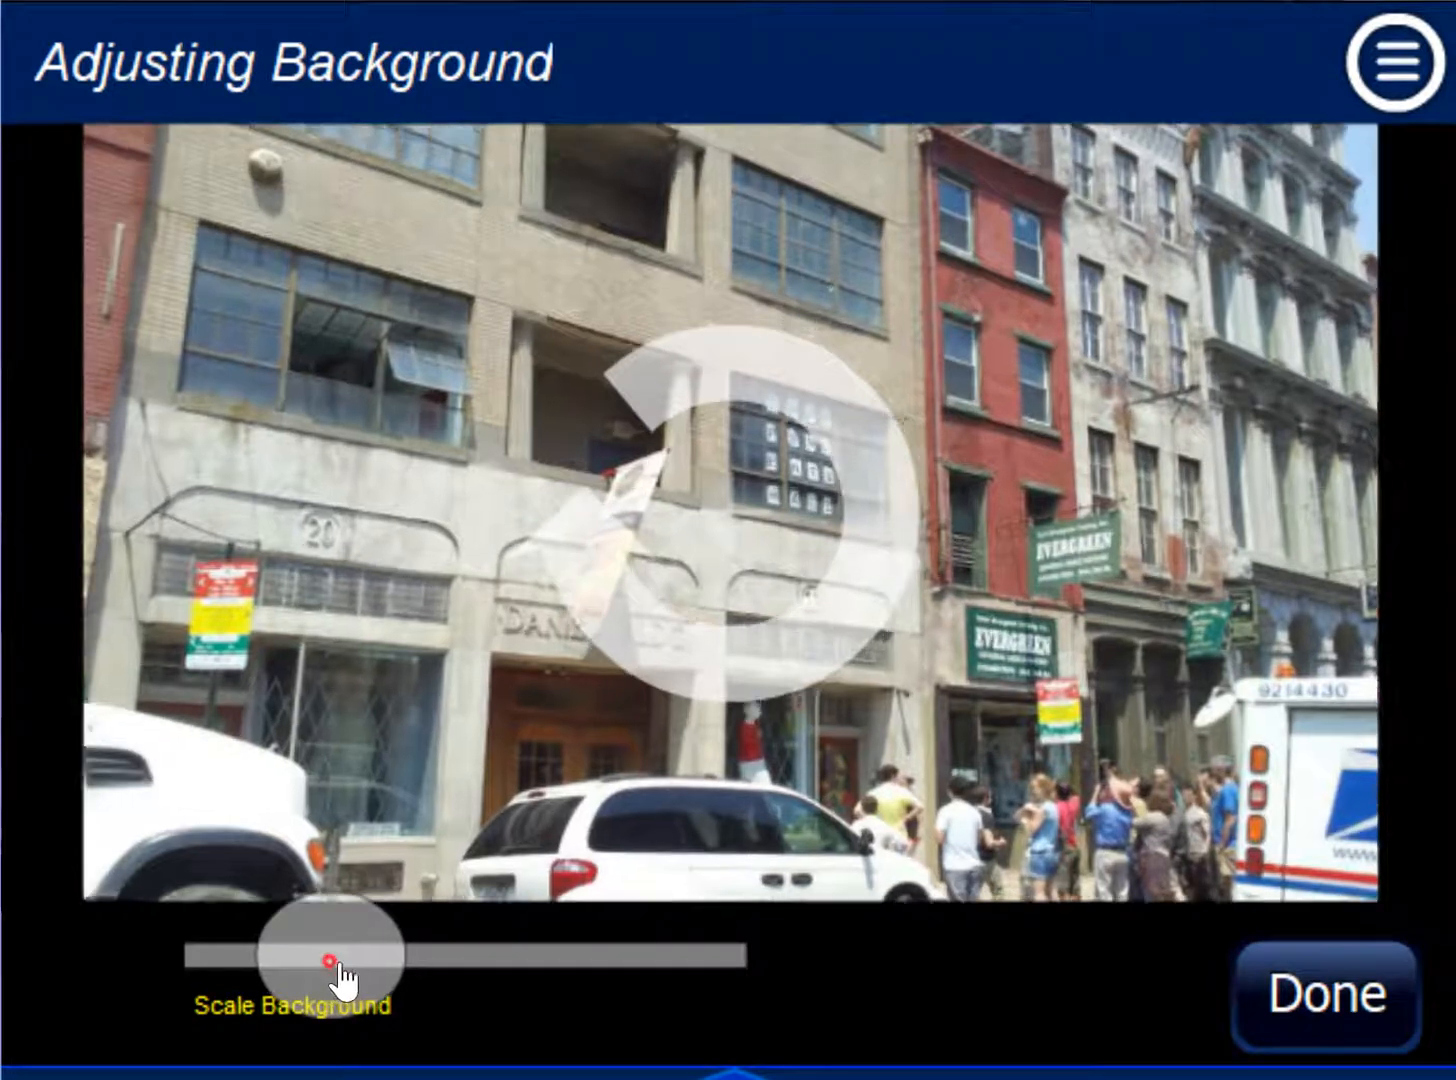
{"action": "left_click_drag", "start_coordinate": [335, 965], "coordinate": [422, 1007]}
{"action": "left_click_drag", "start_coordinate": [723, 721], "coordinate": [935, 847]}
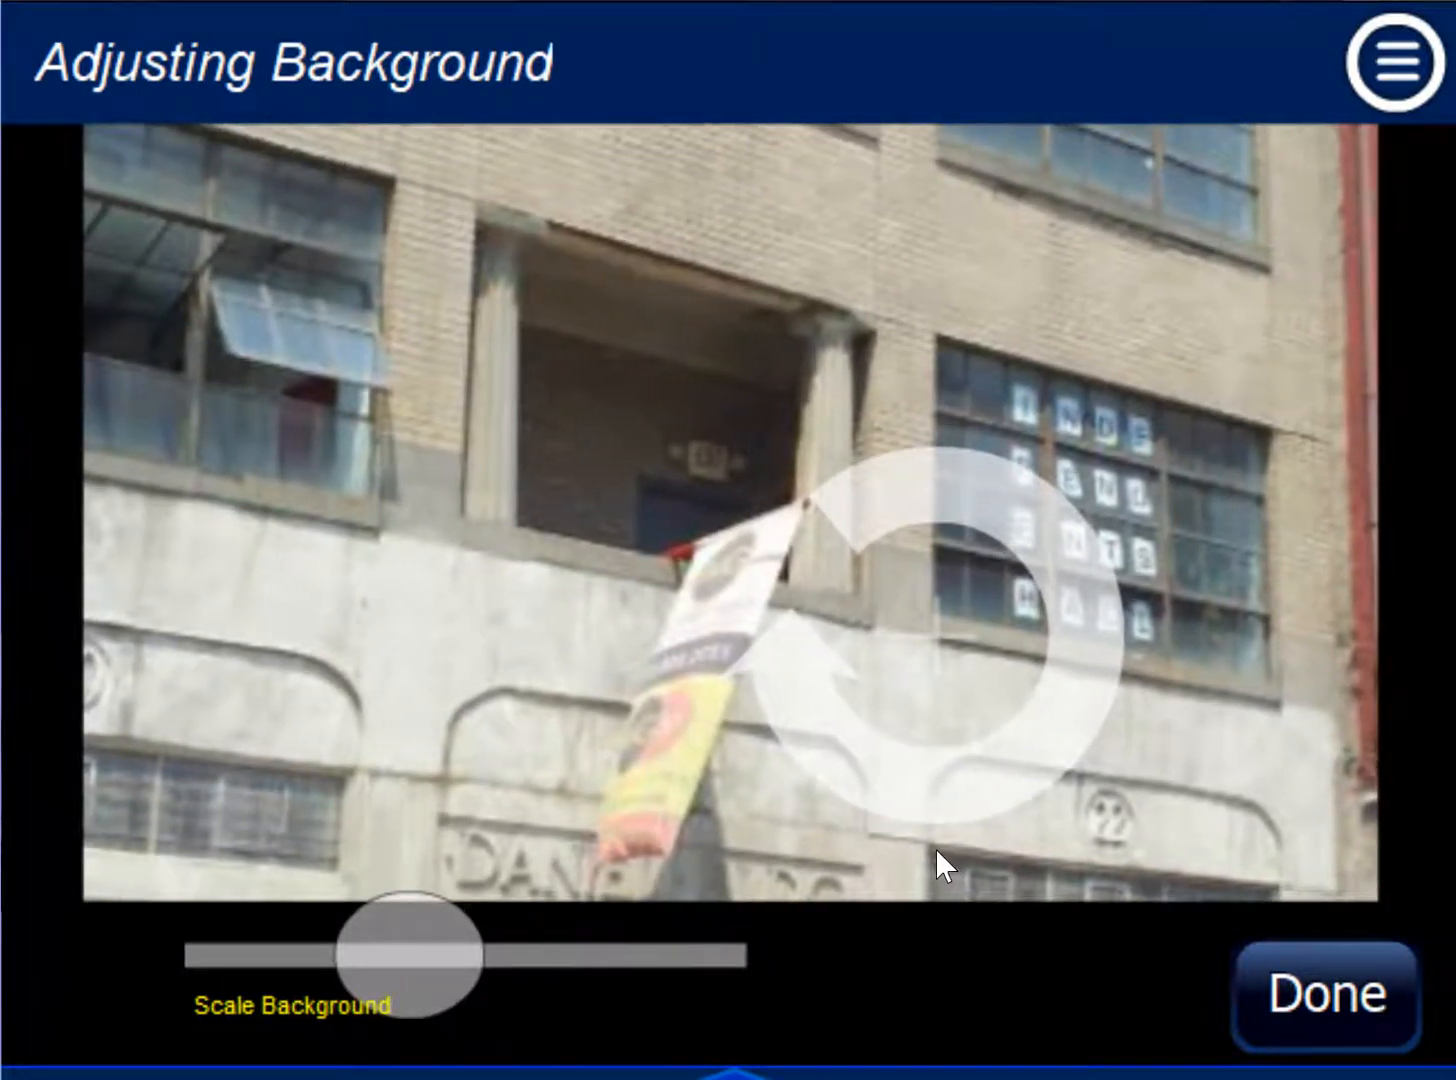
{"action": "left_click", "coordinate": [1325, 1030]}
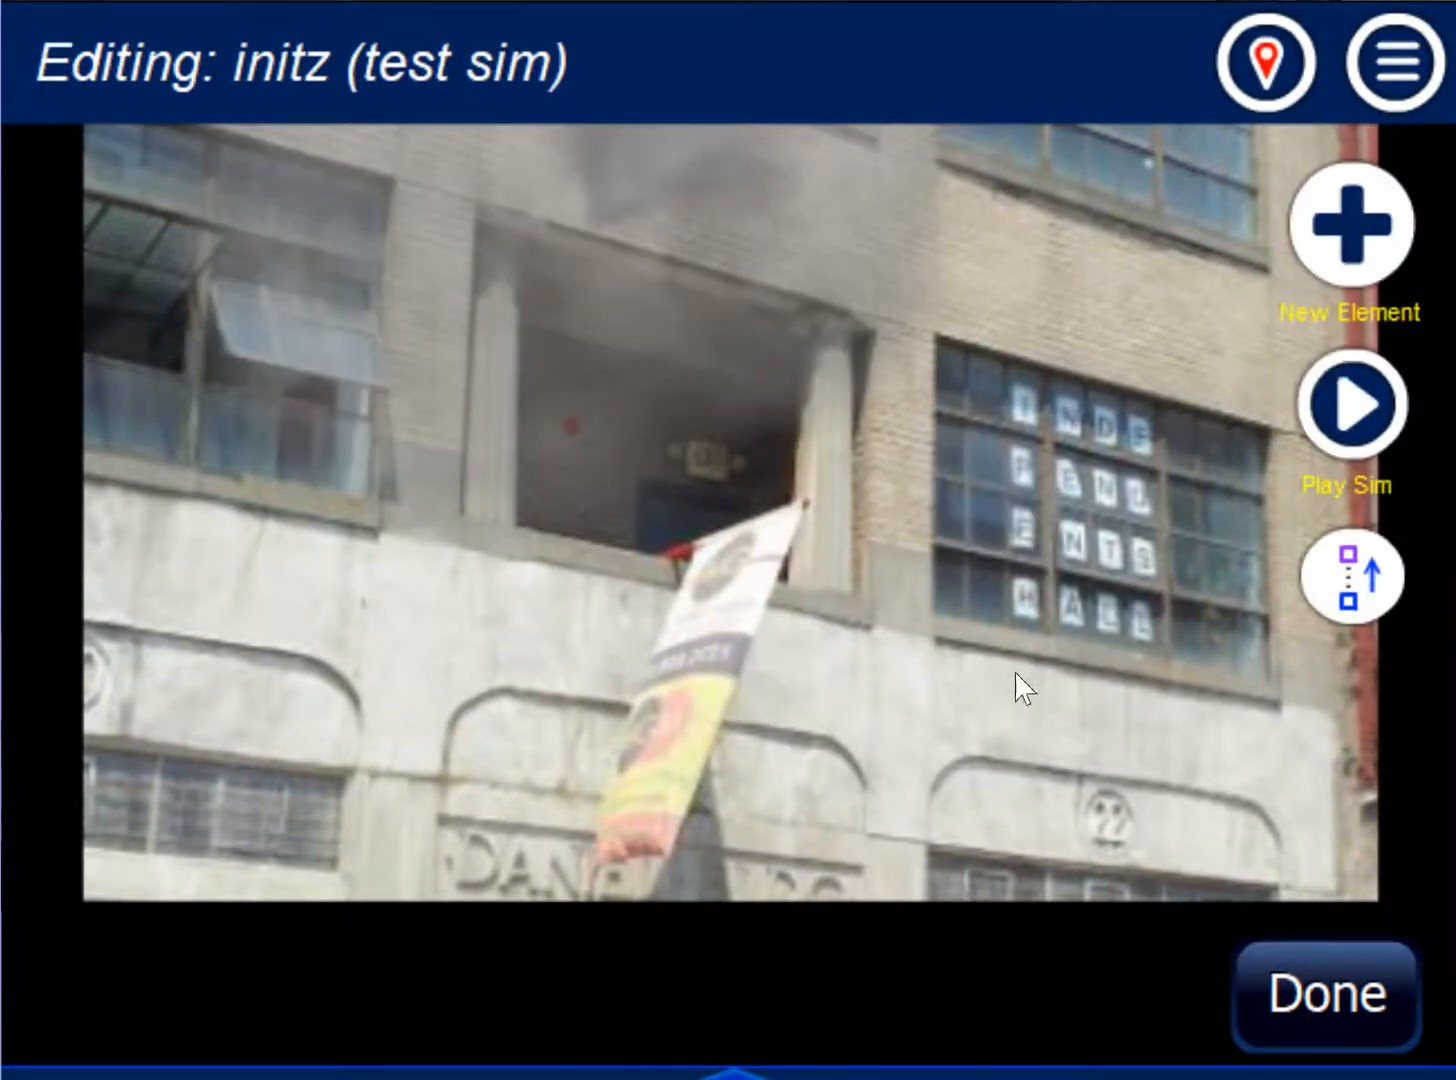
- Delete the GreyLaminar1 smoke element above the open window
{"action": "left_click", "coordinate": [1347, 582]}
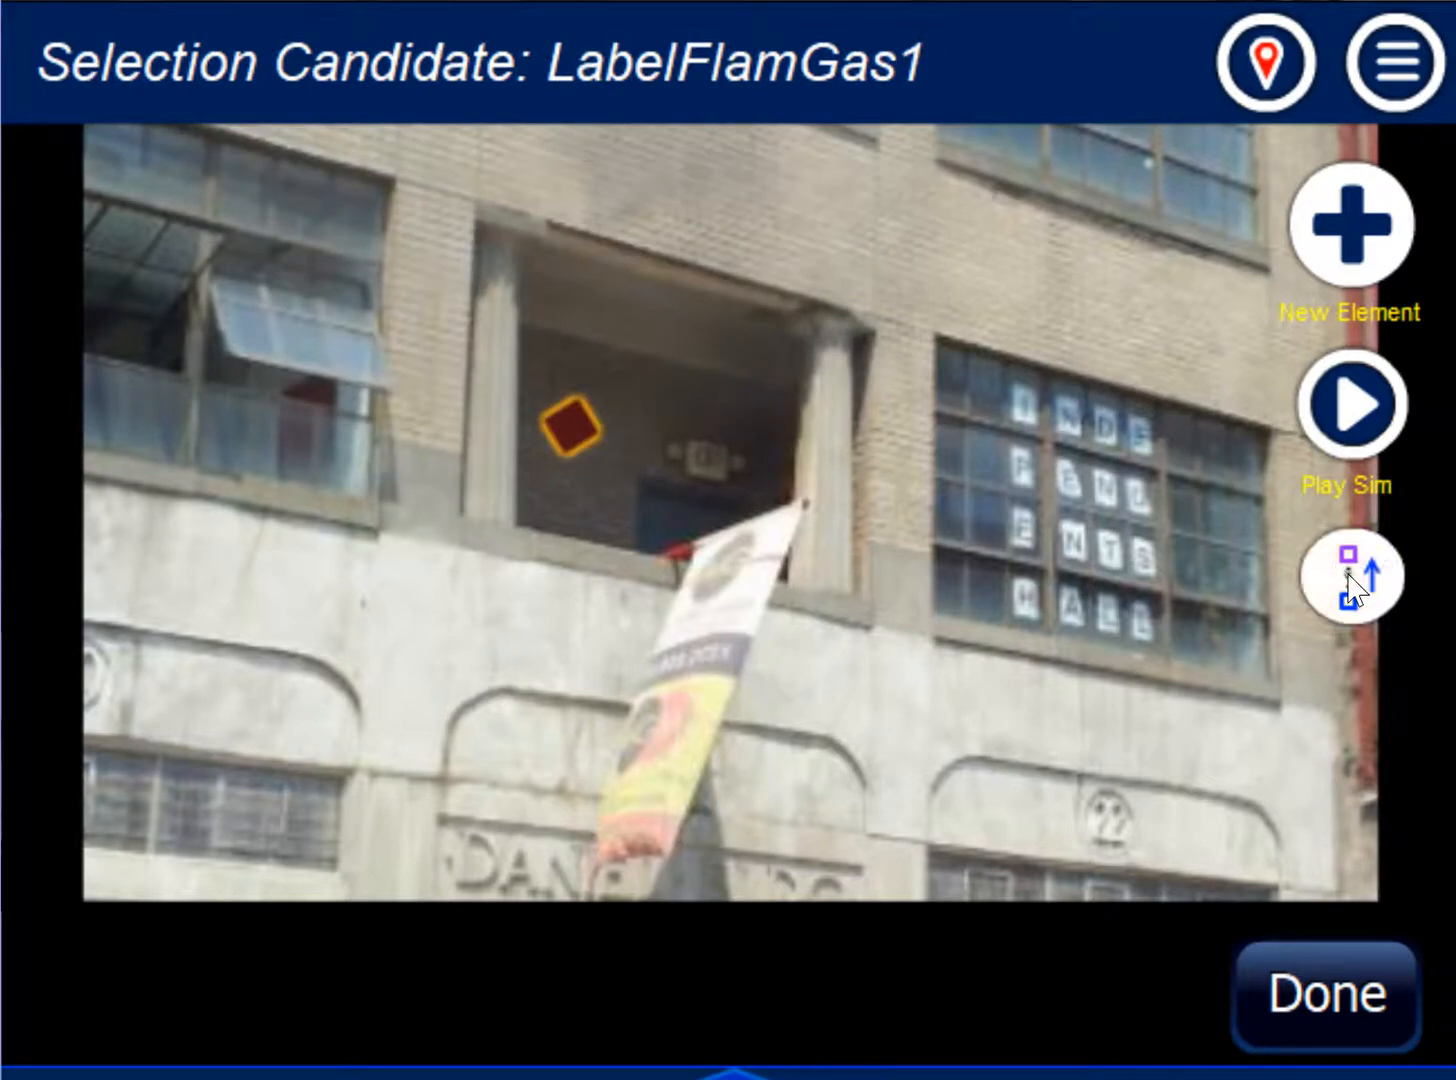
{"action": "left_click", "coordinate": [1348, 580]}
{"action": "left_click", "coordinate": [703, 218]}
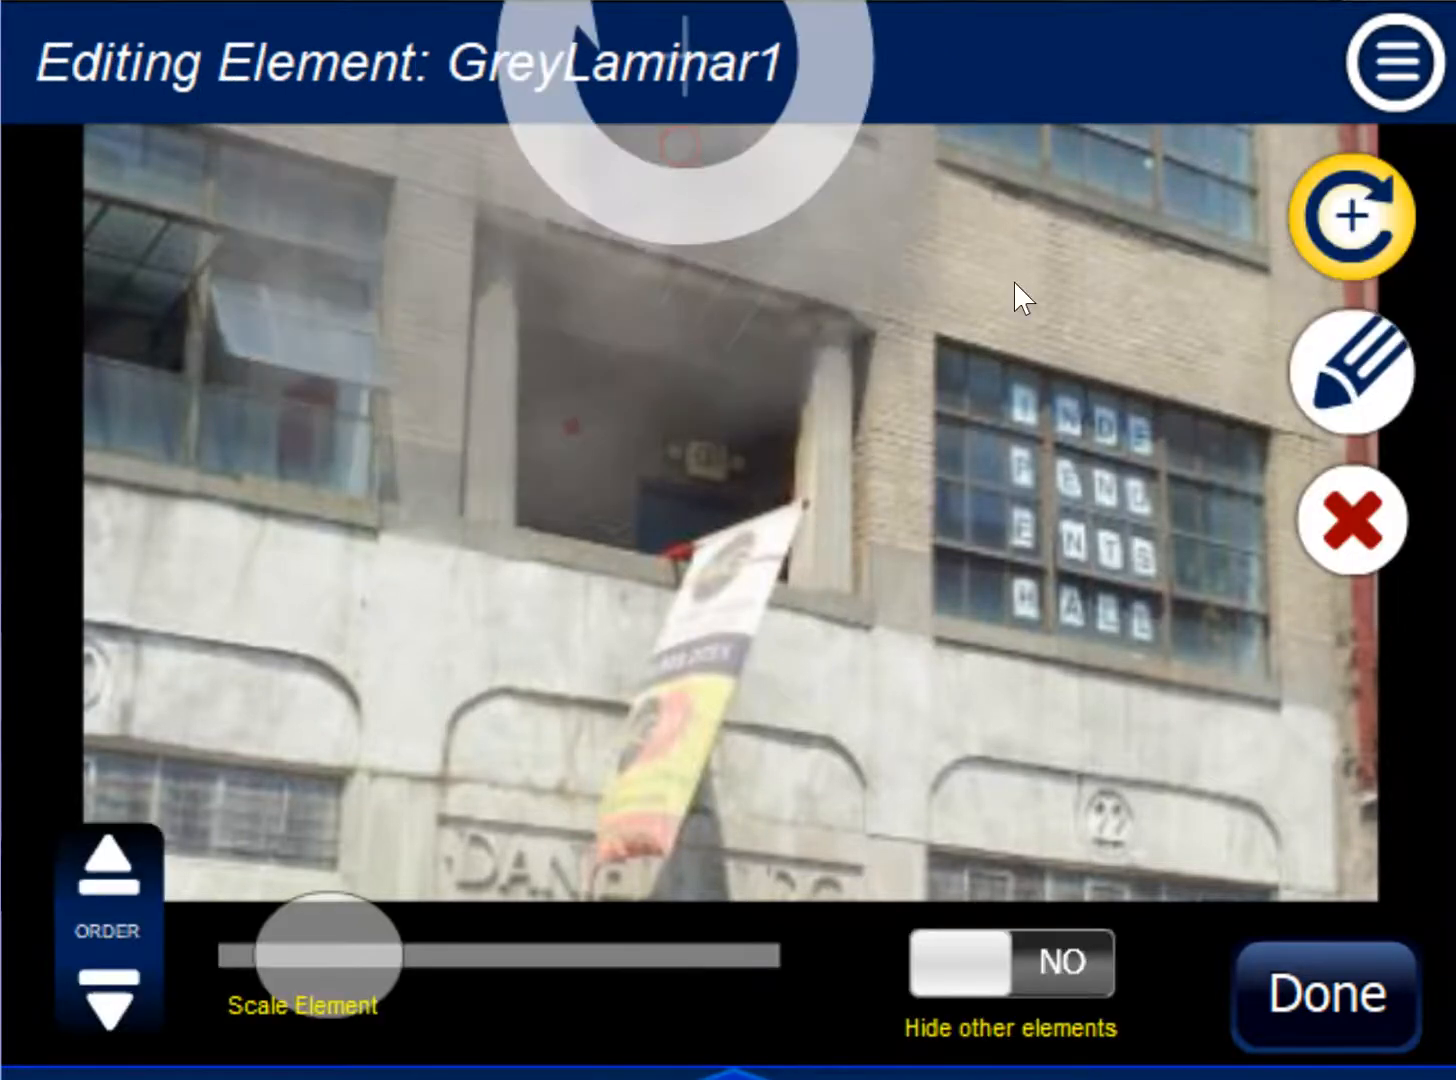
{"action": "left_click", "coordinate": [1340, 520]}
{"action": "left_click", "coordinate": [1040, 702]}
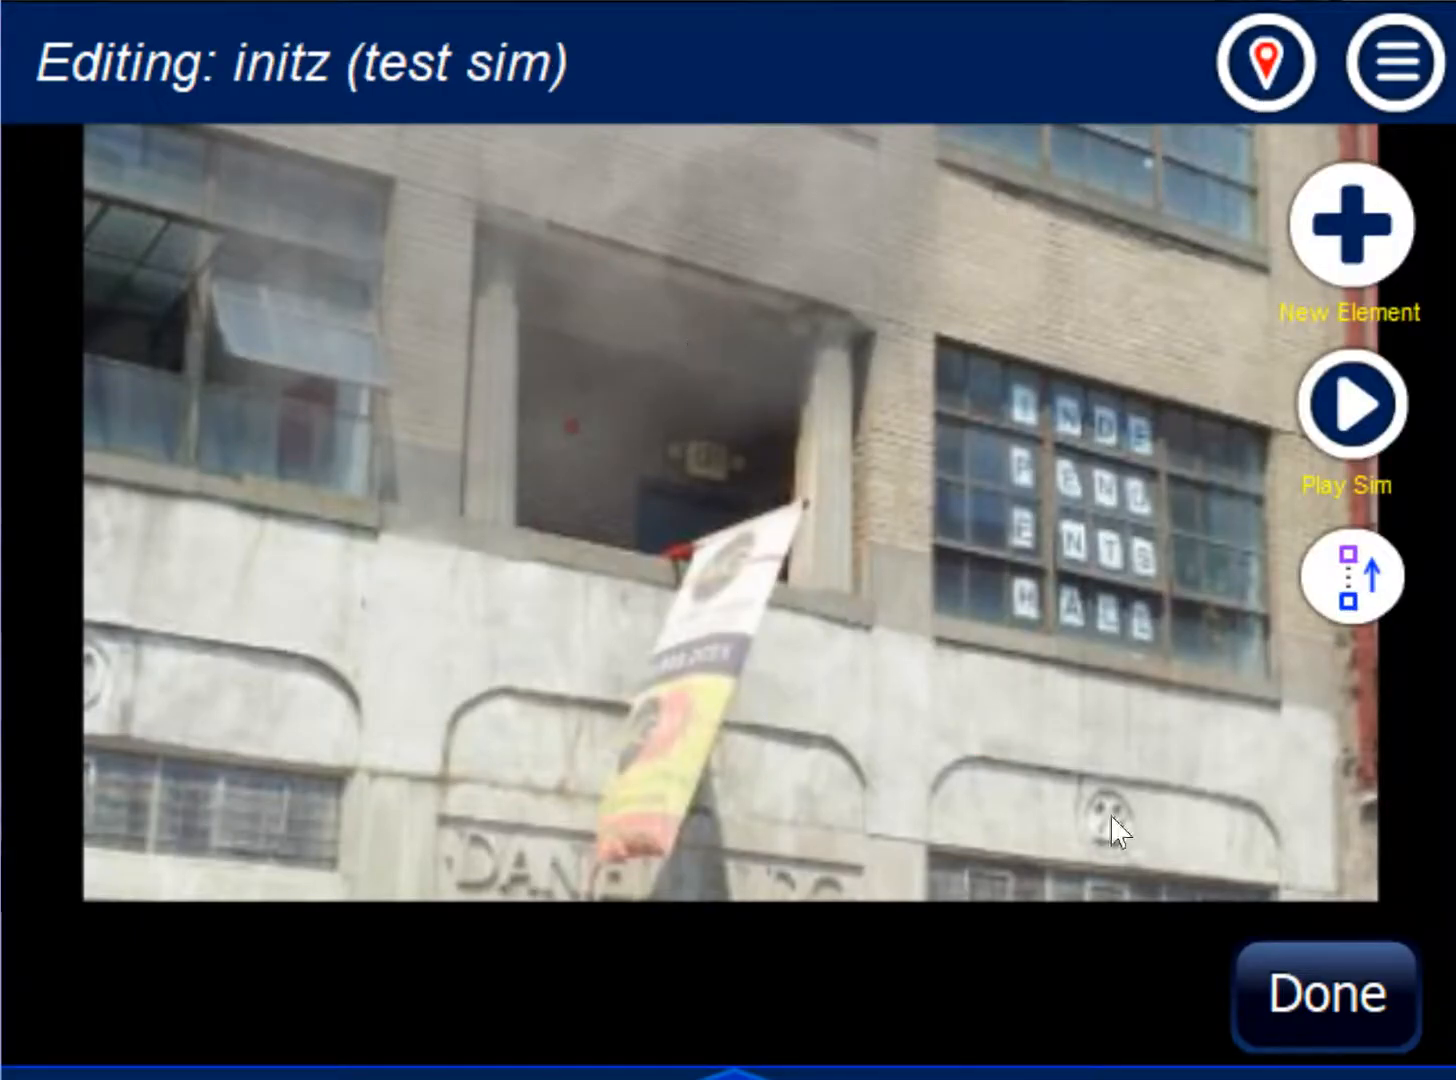
- Enlarge the LabelFlamGas1 placard and reposition it inside the open window
{"action": "left_click", "coordinate": [1358, 568]}
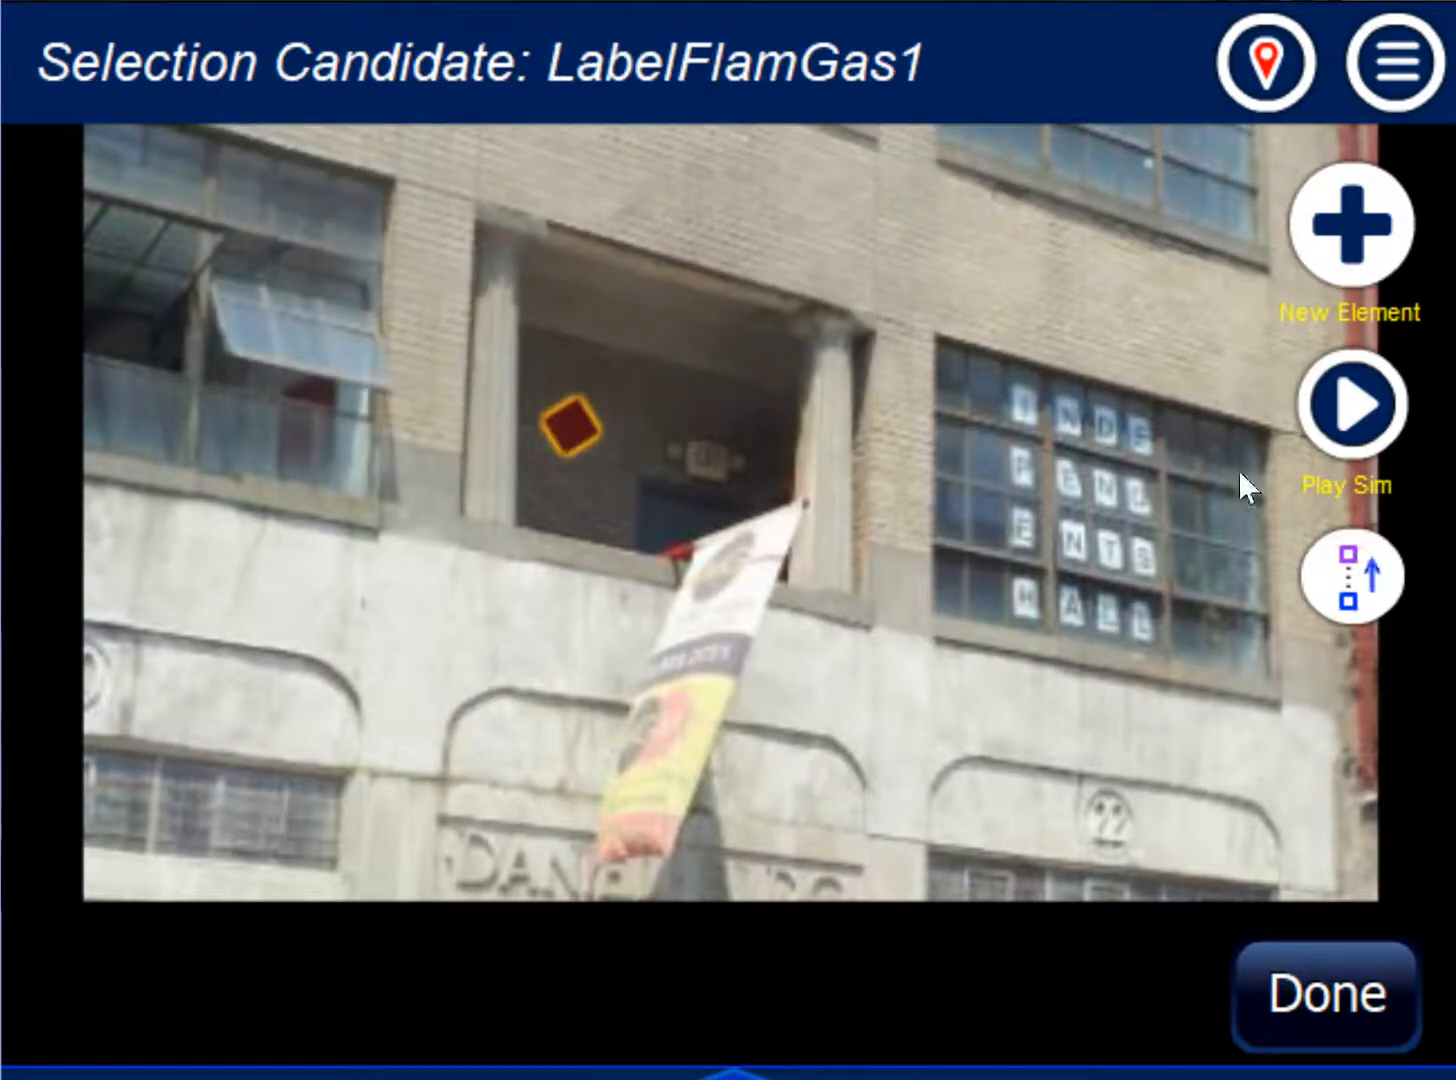
{"action": "left_click", "coordinate": [571, 426]}
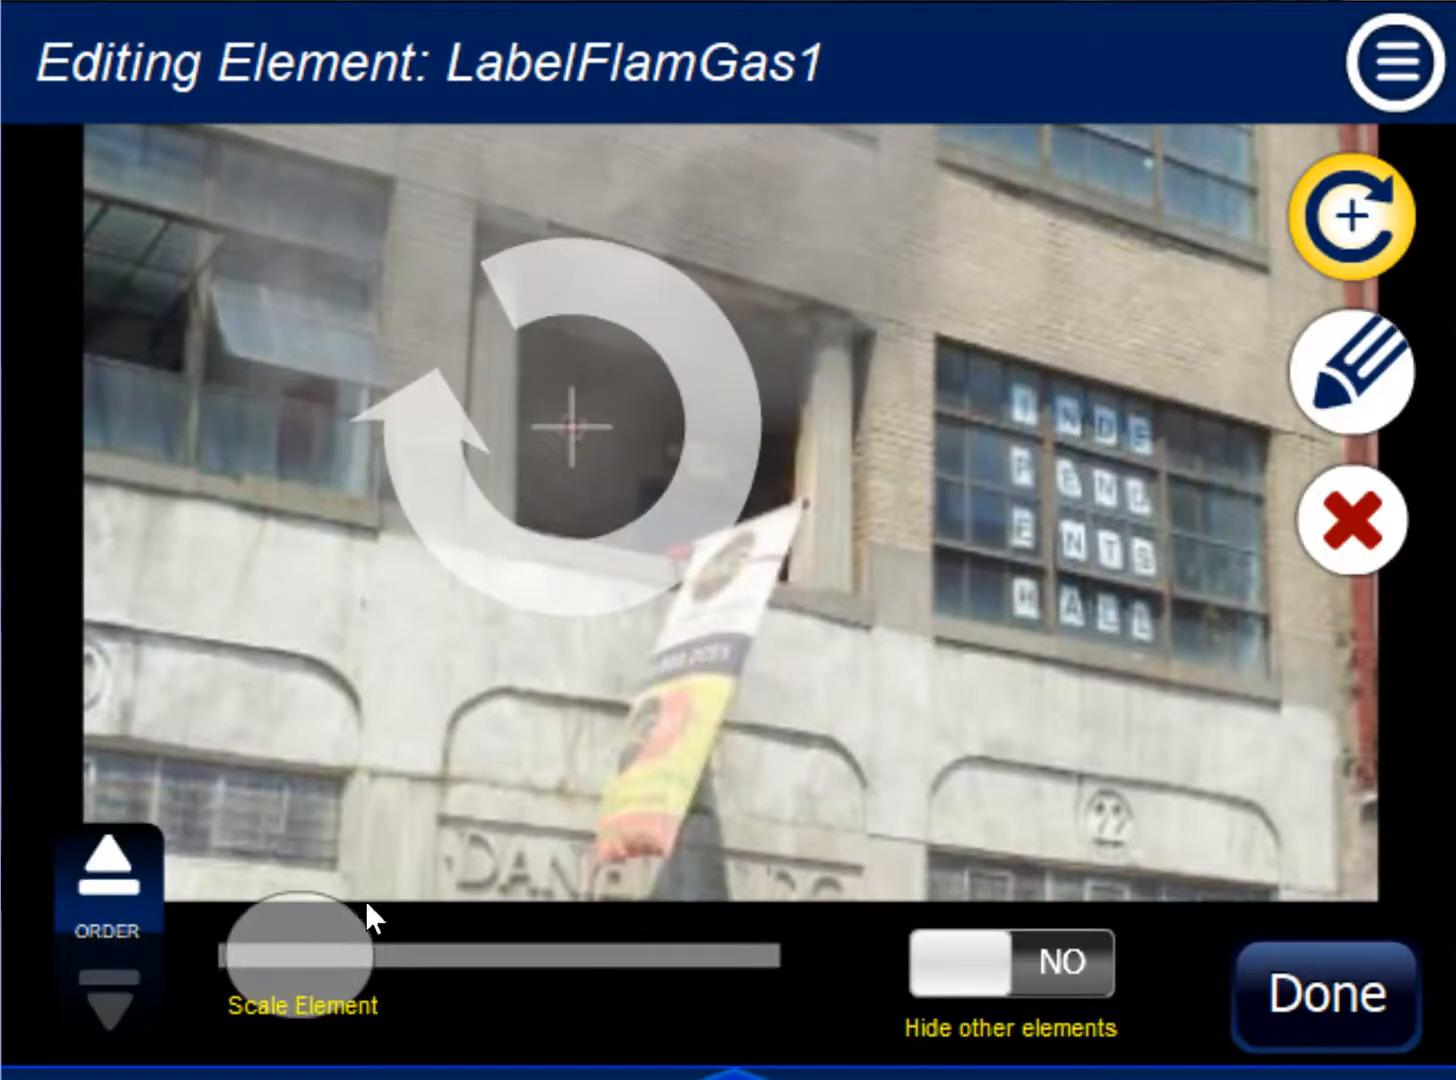
{"action": "left_click_drag", "start_coordinate": [325, 950], "coordinate": [351, 952]}
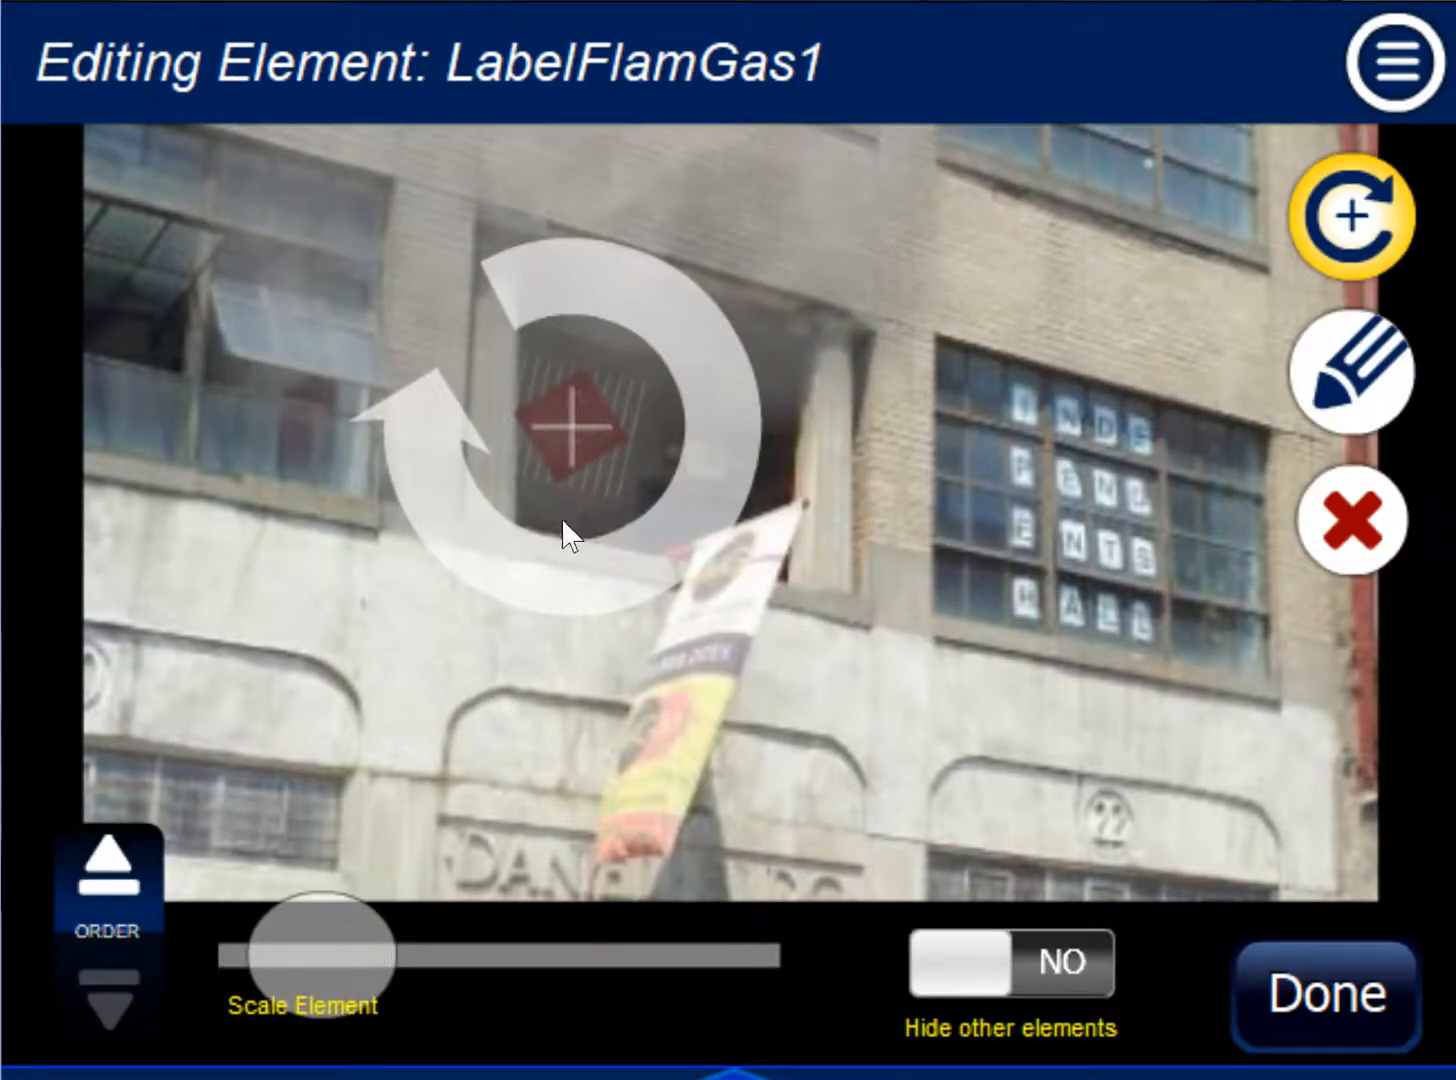
{"action": "left_click_drag", "start_coordinate": [588, 461], "coordinate": [591, 481]}
{"action": "left_click_drag", "start_coordinate": [377, 933], "coordinate": [364, 930]}
{"action": "left_click_drag", "start_coordinate": [572, 435], "coordinate": [582, 449]}
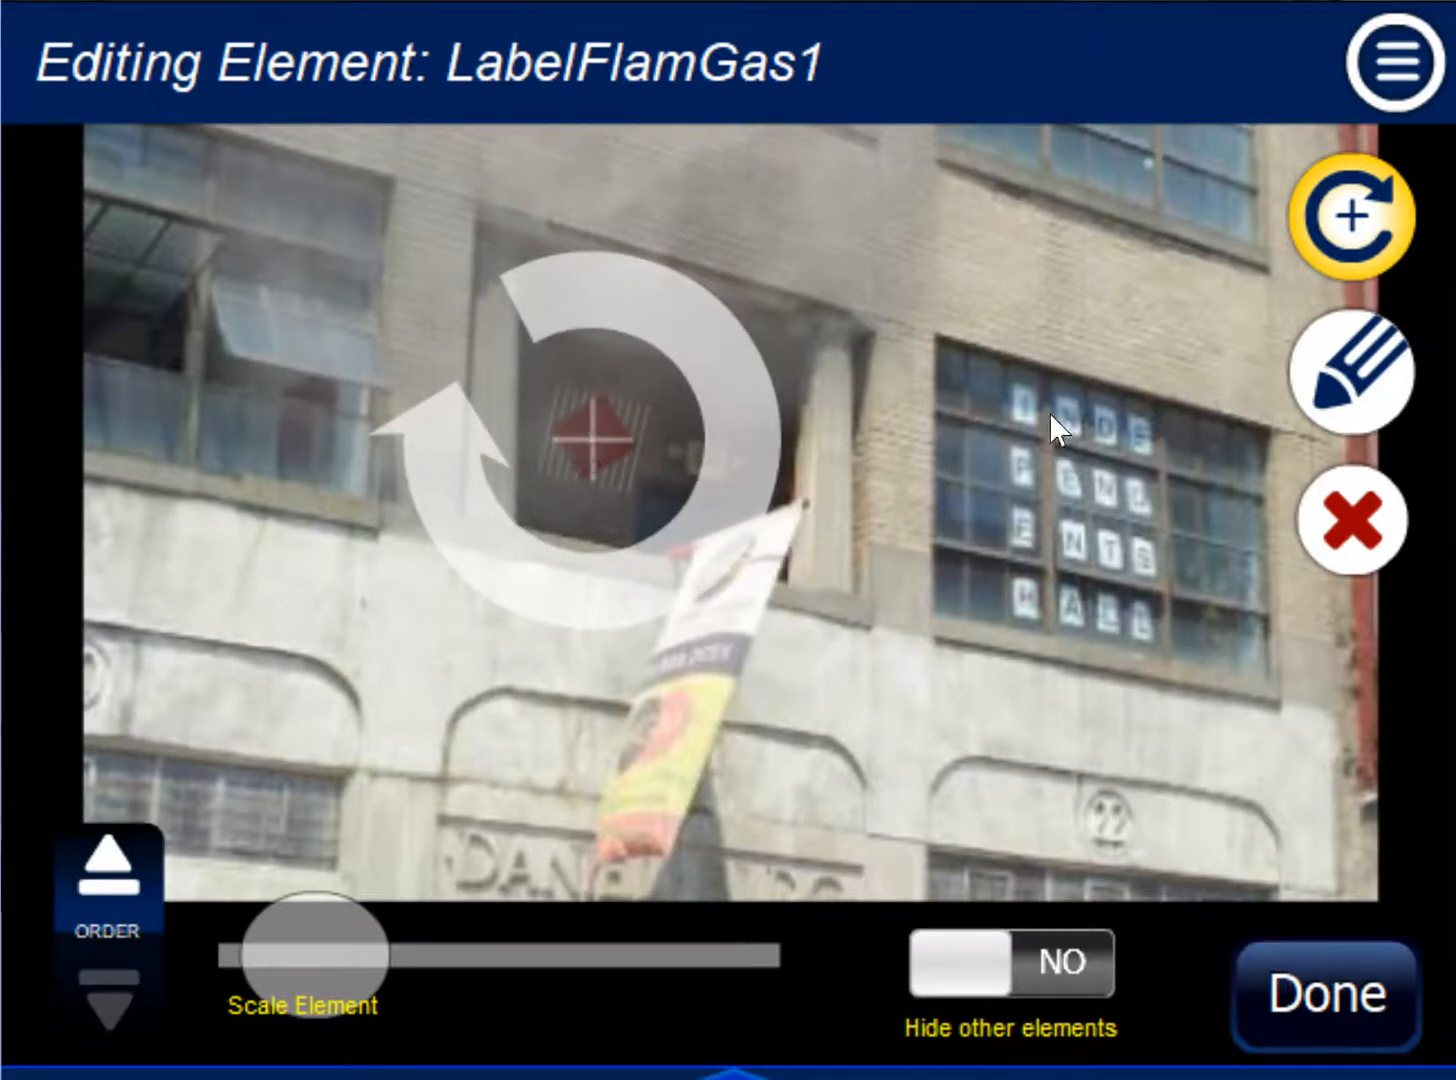
- Reduce the LabelFlamGas1 placard's blur to the minimum
{"action": "left_click", "coordinate": [1366, 348]}
{"action": "left_click", "coordinate": [948, 270]}
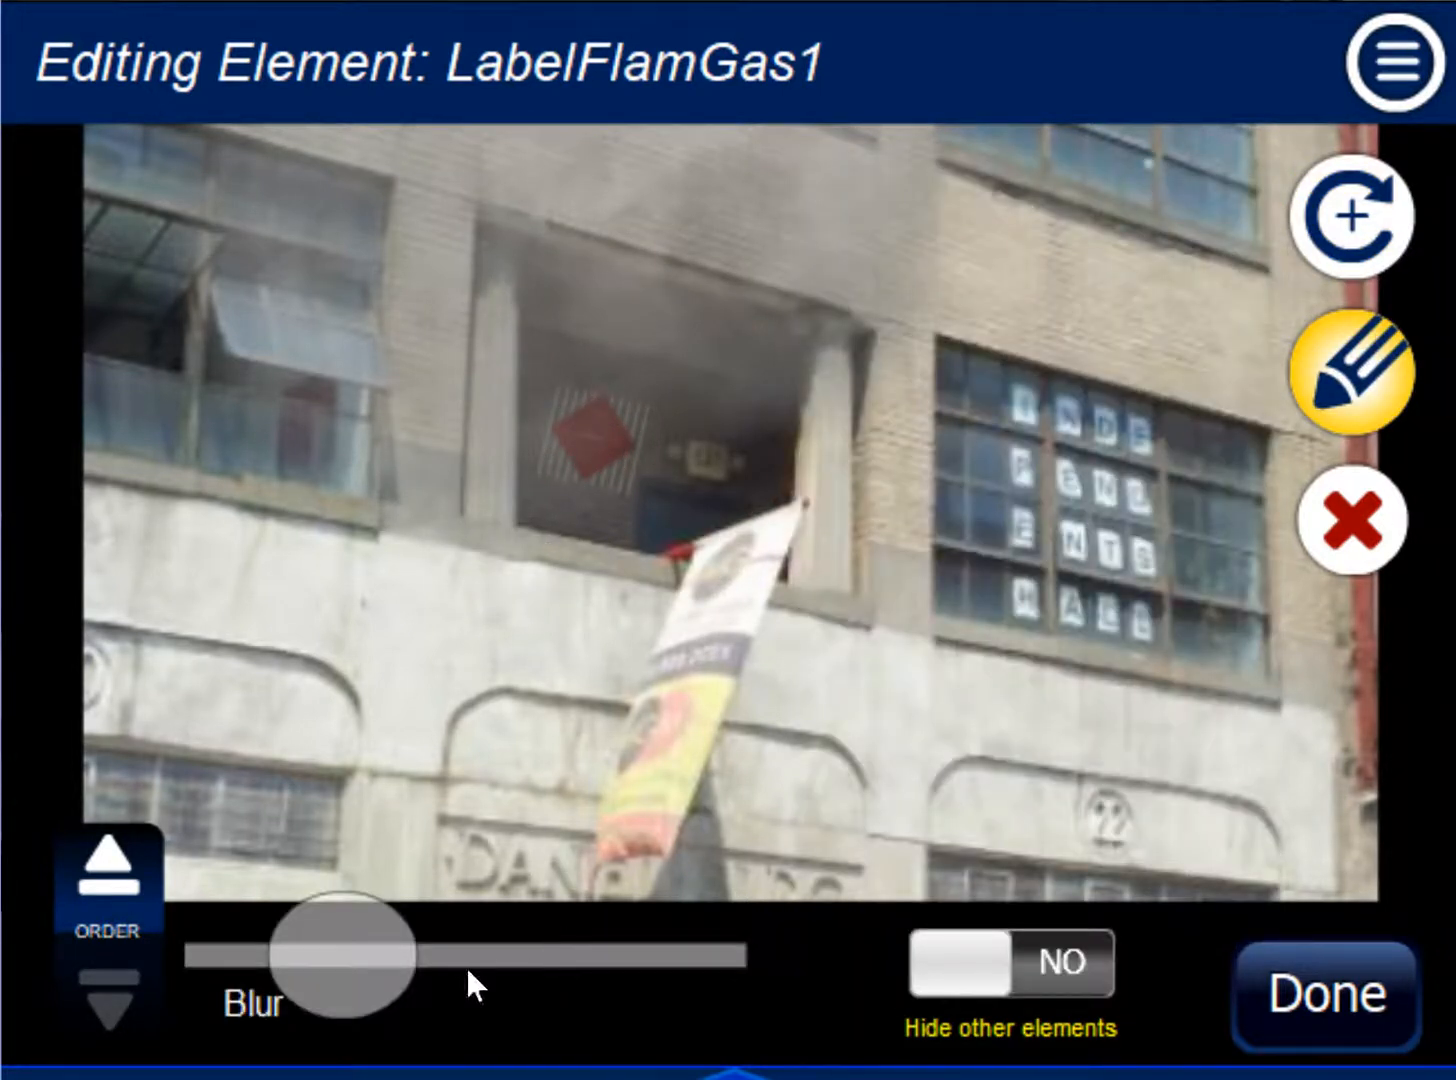
{"action": "left_click_drag", "start_coordinate": [365, 955], "coordinate": [270, 955]}
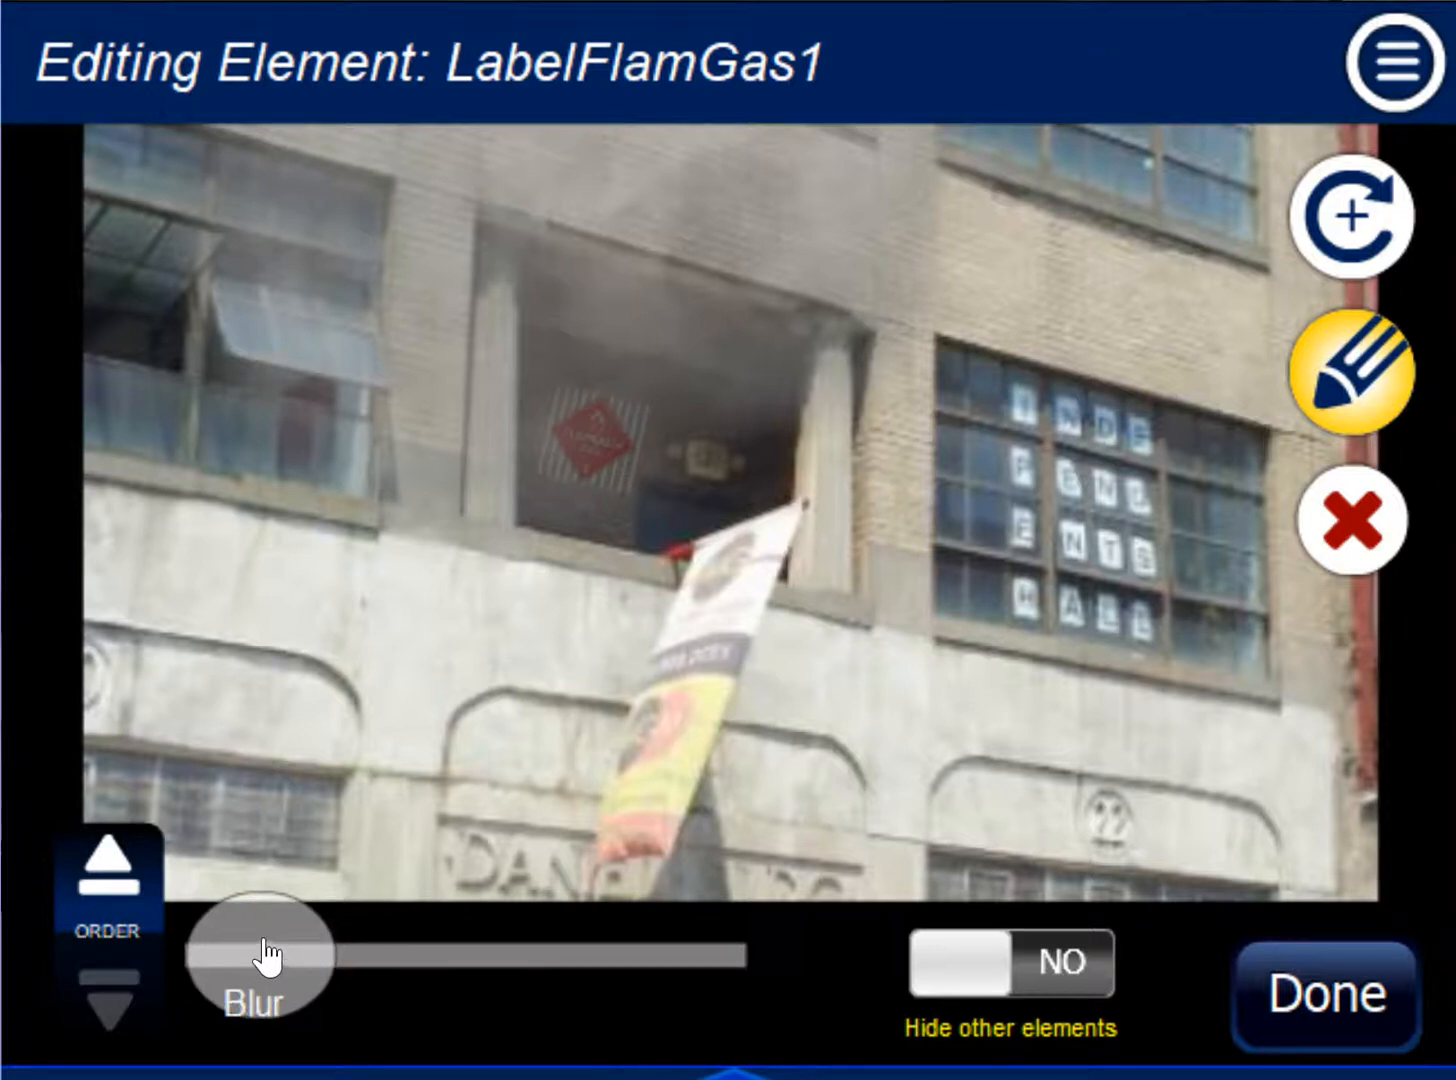
- Increase the LabelFlamGas1 placard's brightness slightly and finish editing the element
{"action": "left_click", "coordinate": [1405, 390]}
{"action": "left_click", "coordinate": [1340, 368]}
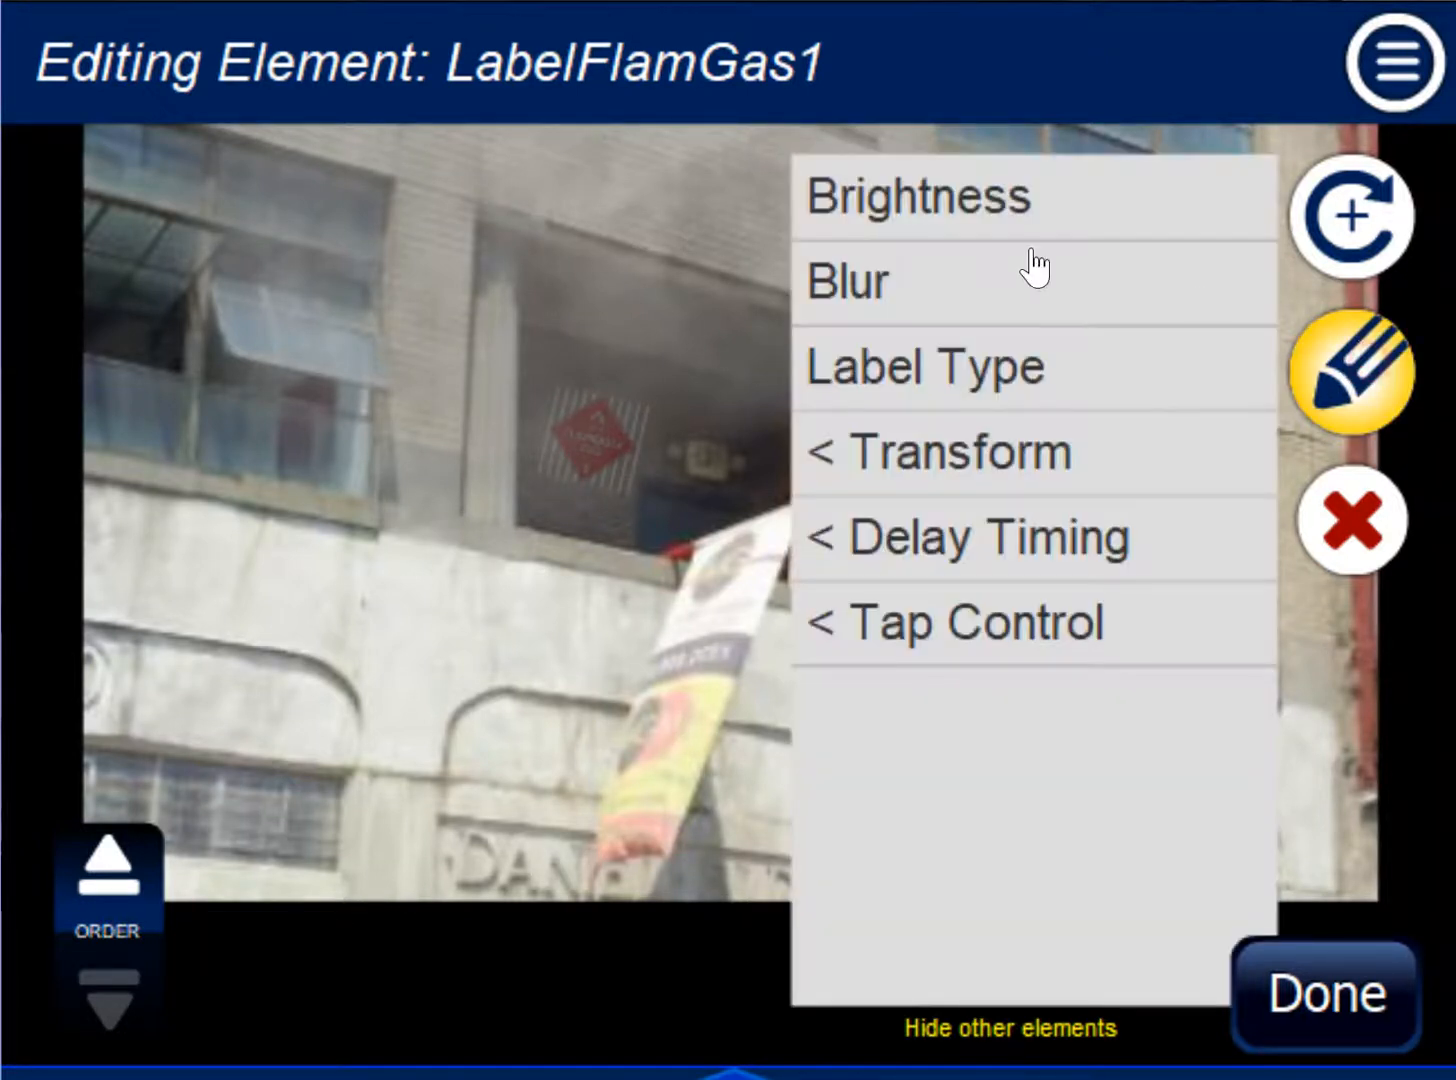
{"action": "left_click", "coordinate": [979, 211]}
{"action": "left_click_drag", "start_coordinate": [318, 928], "coordinate": [351, 923]}
{"action": "left_click", "coordinate": [1318, 1000]}
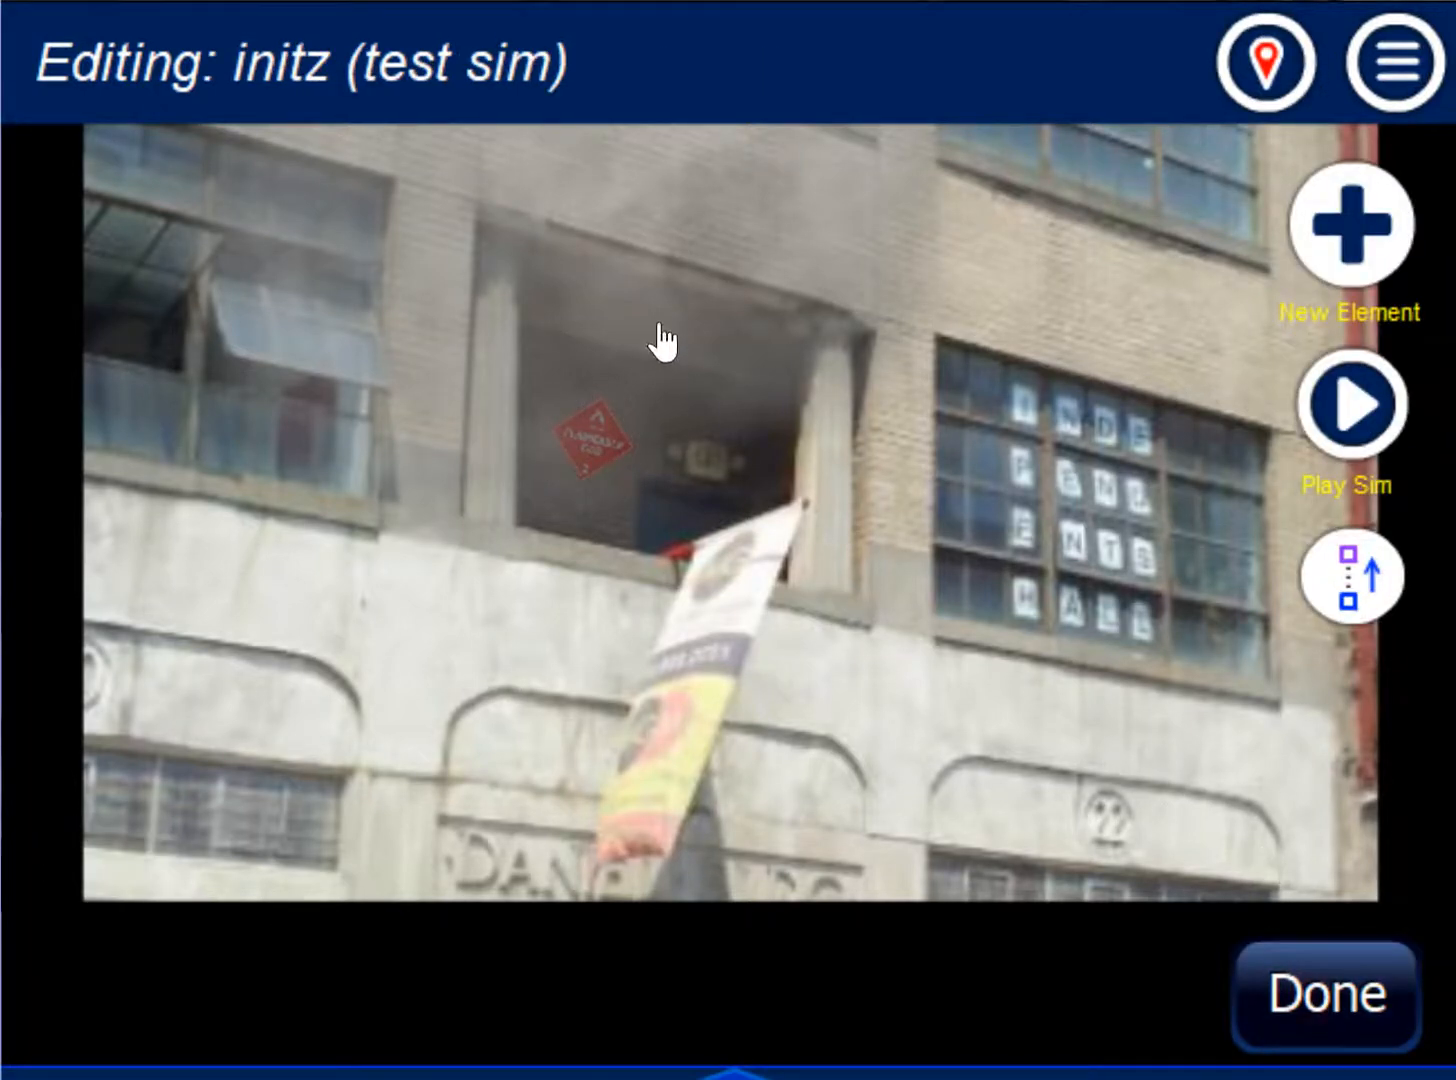
- Enlarge the GasApproach1 smoke element and raise its opacity slightly so it partly veils the placard
{"action": "left_click", "coordinate": [660, 338]}
{"action": "left_click_drag", "start_coordinate": [406, 965], "coordinate": [452, 975]}
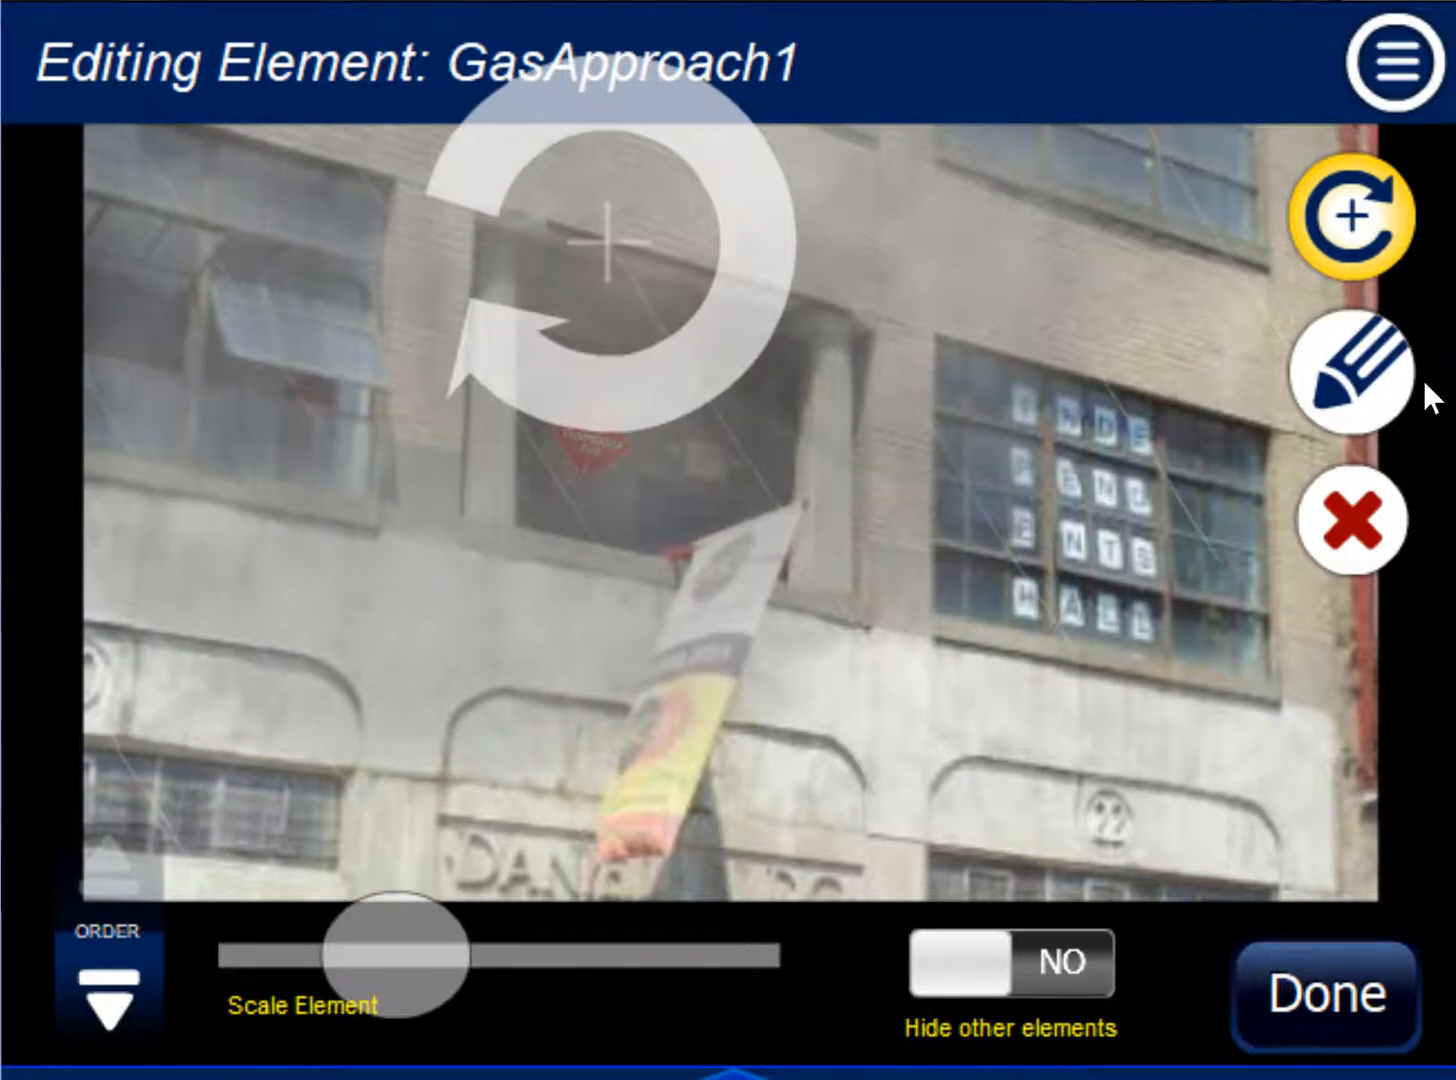
{"action": "left_click", "coordinate": [1365, 378]}
{"action": "left_click", "coordinate": [916, 283]}
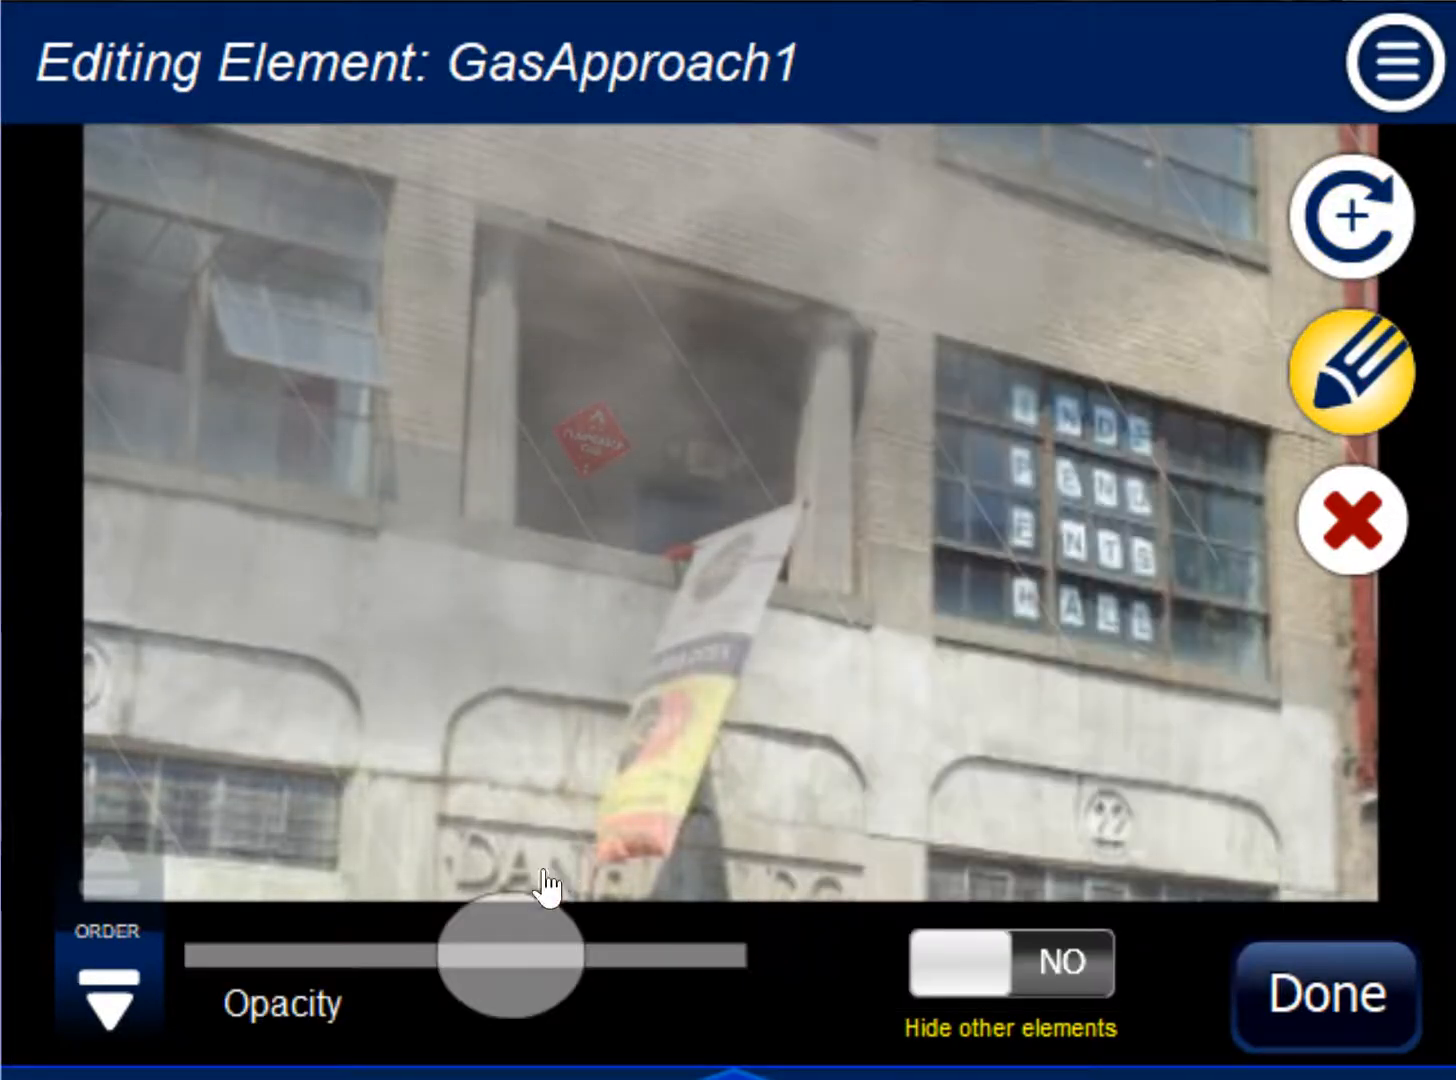
{"action": "left_click_drag", "start_coordinate": [528, 948], "coordinate": [565, 952]}
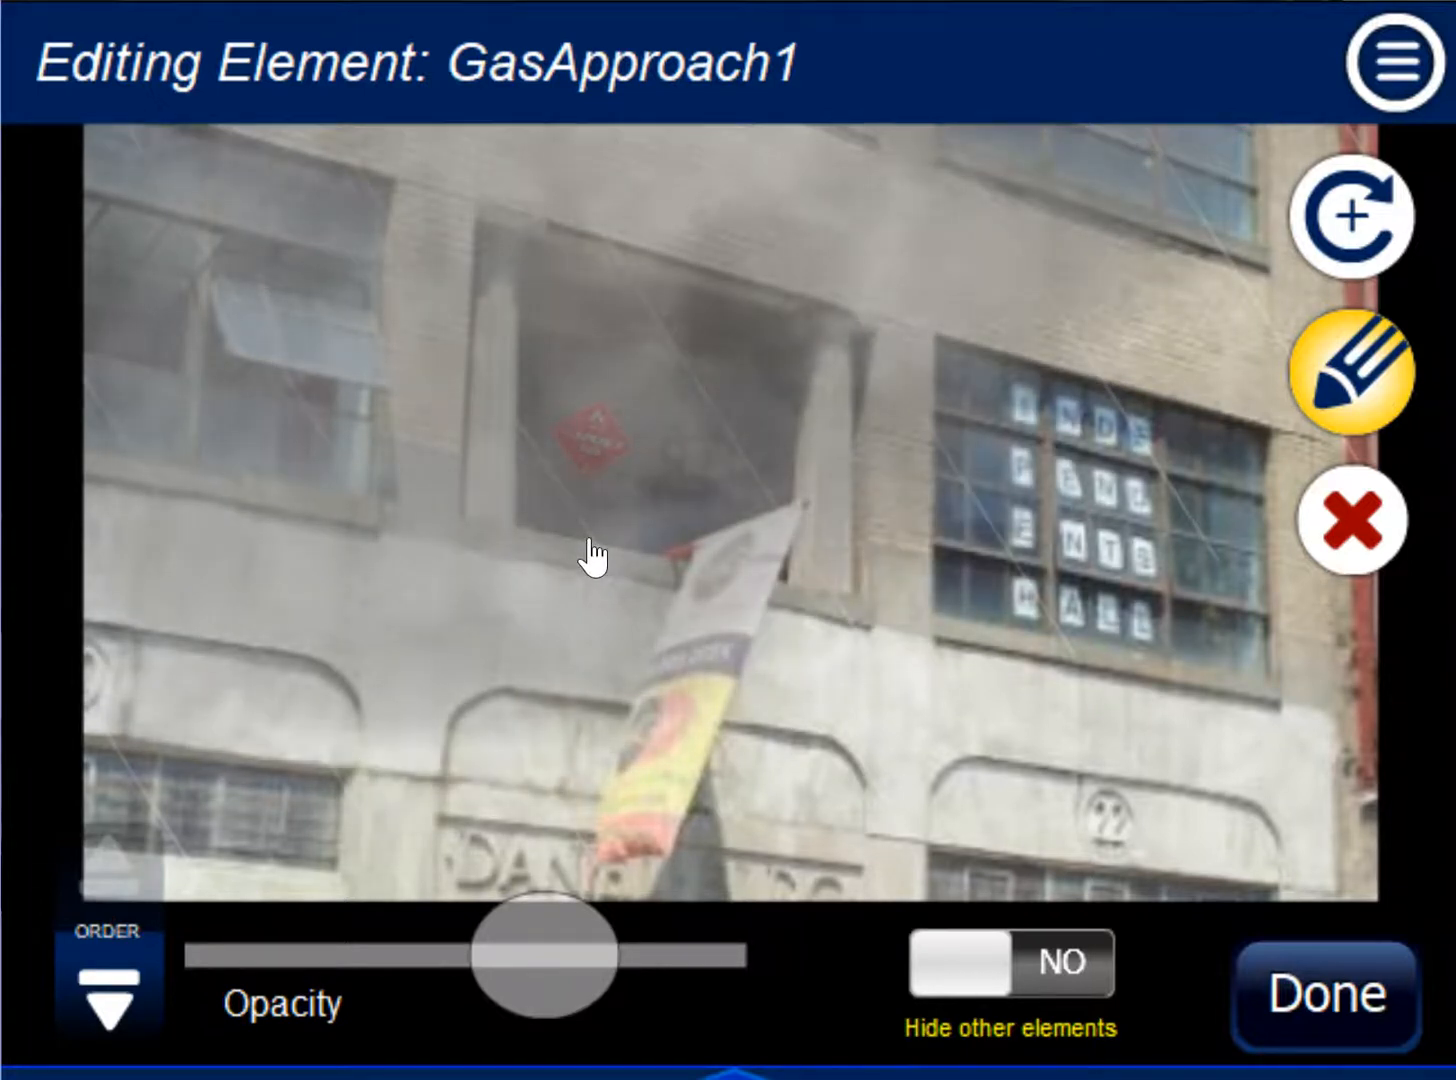
{"action": "left_click", "coordinate": [1330, 995]}
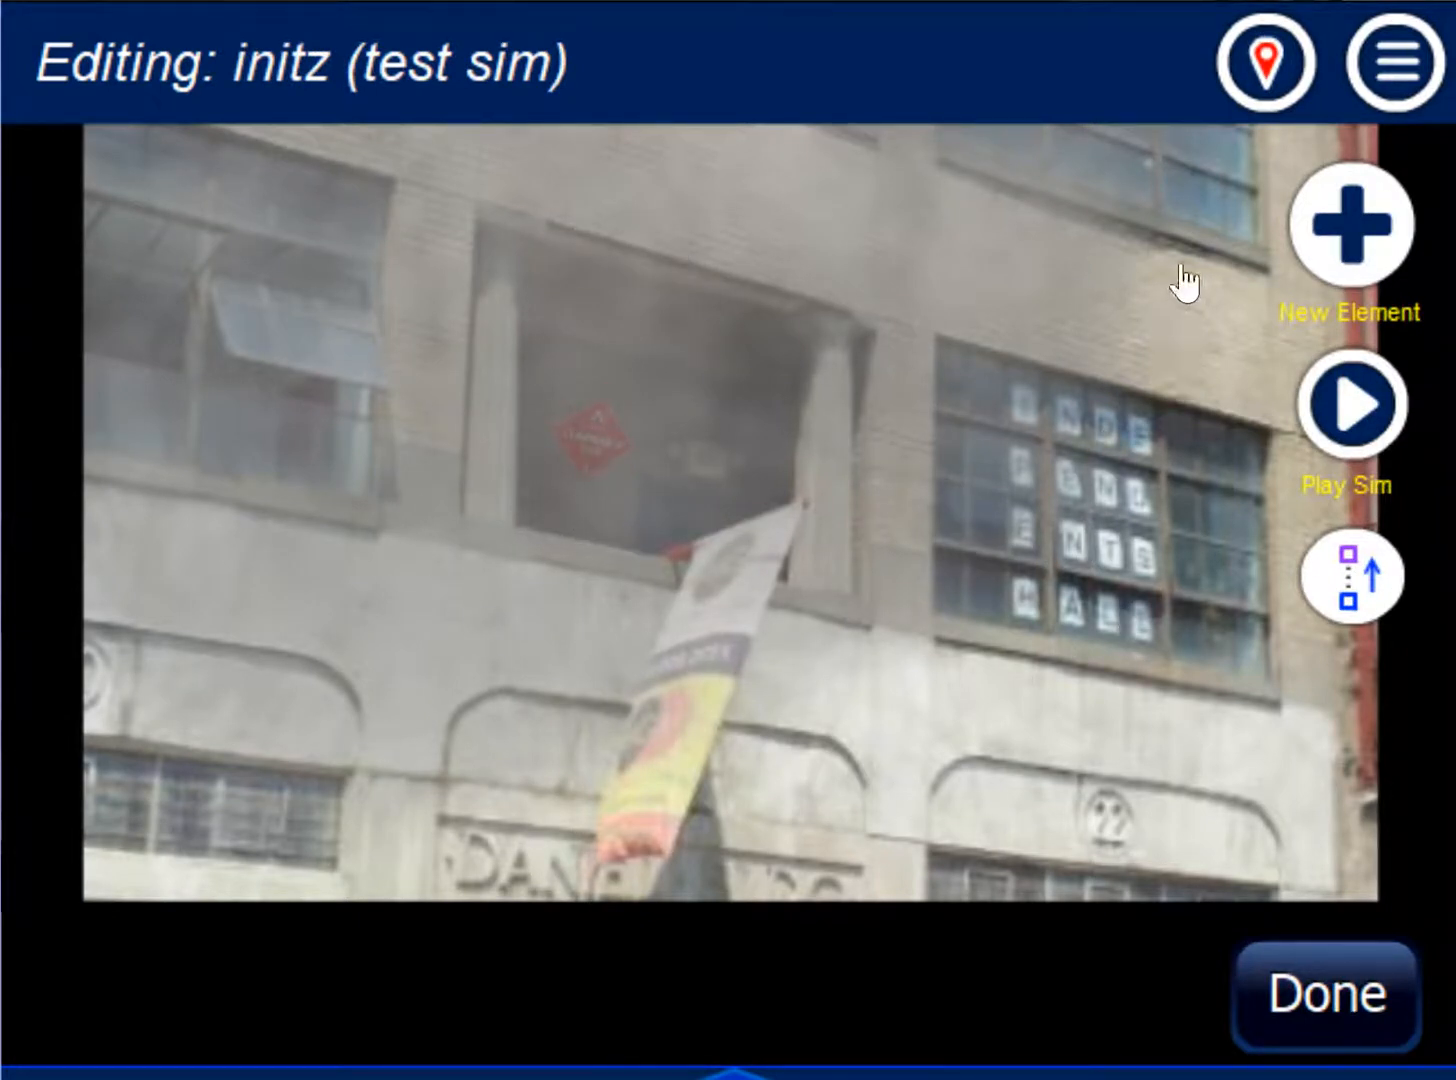
- Switch to editing the Initial Location and rename it "init"
{"action": "left_click", "coordinate": [1262, 80]}
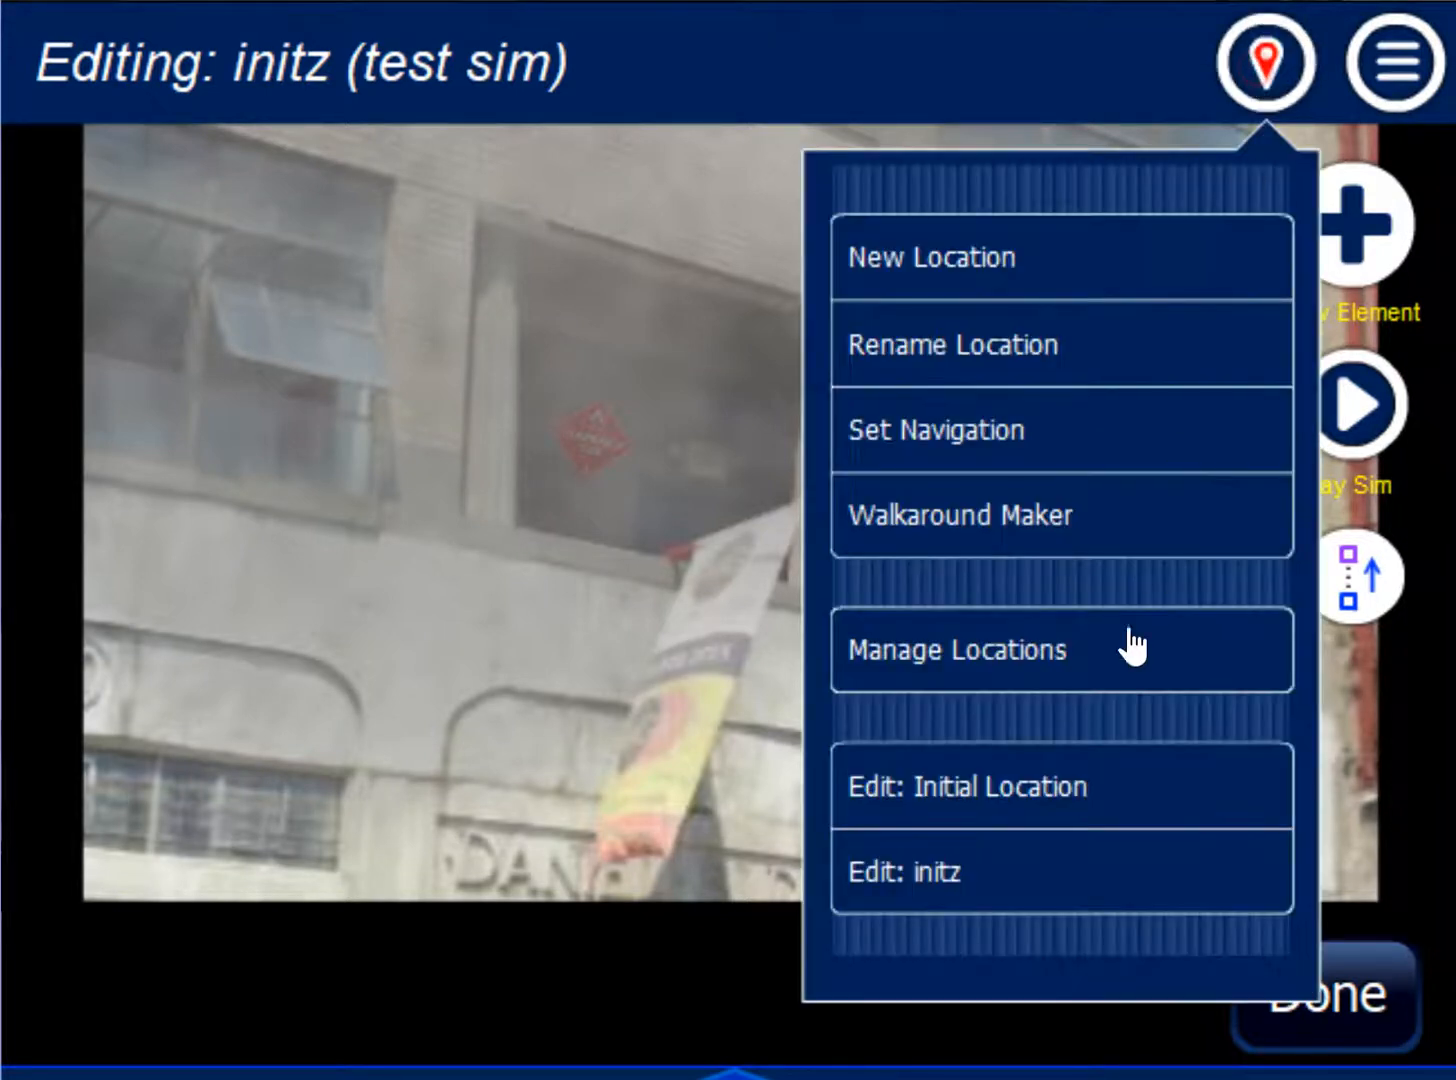
{"action": "left_click", "coordinate": [990, 800]}
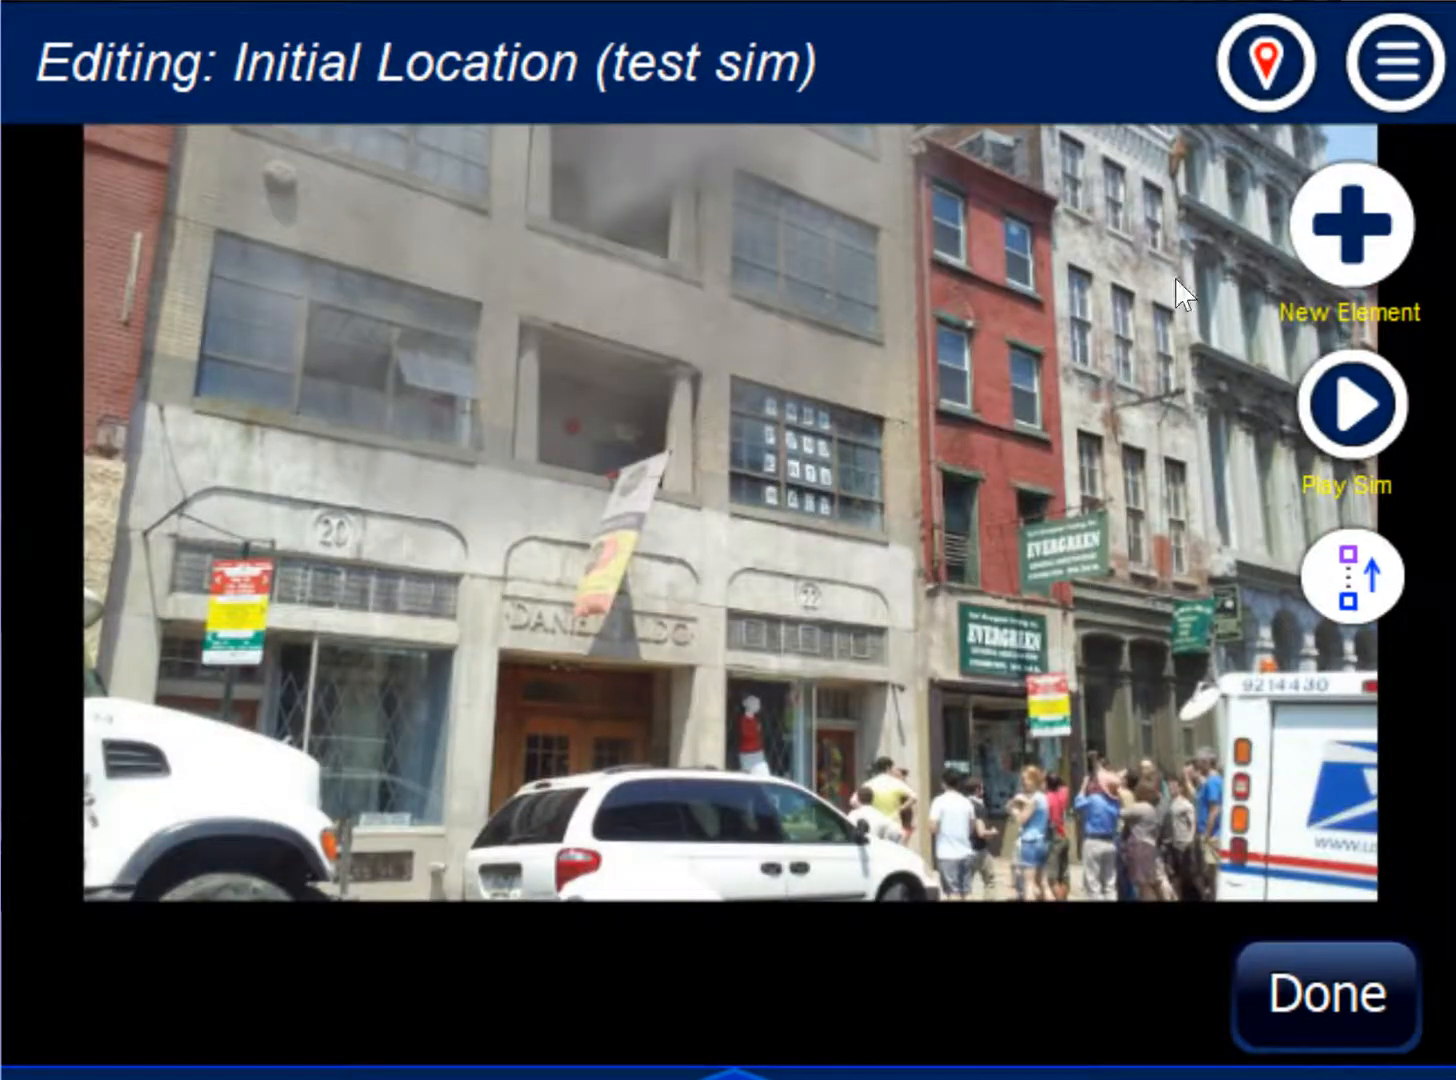
{"action": "left_click", "coordinate": [1290, 70]}
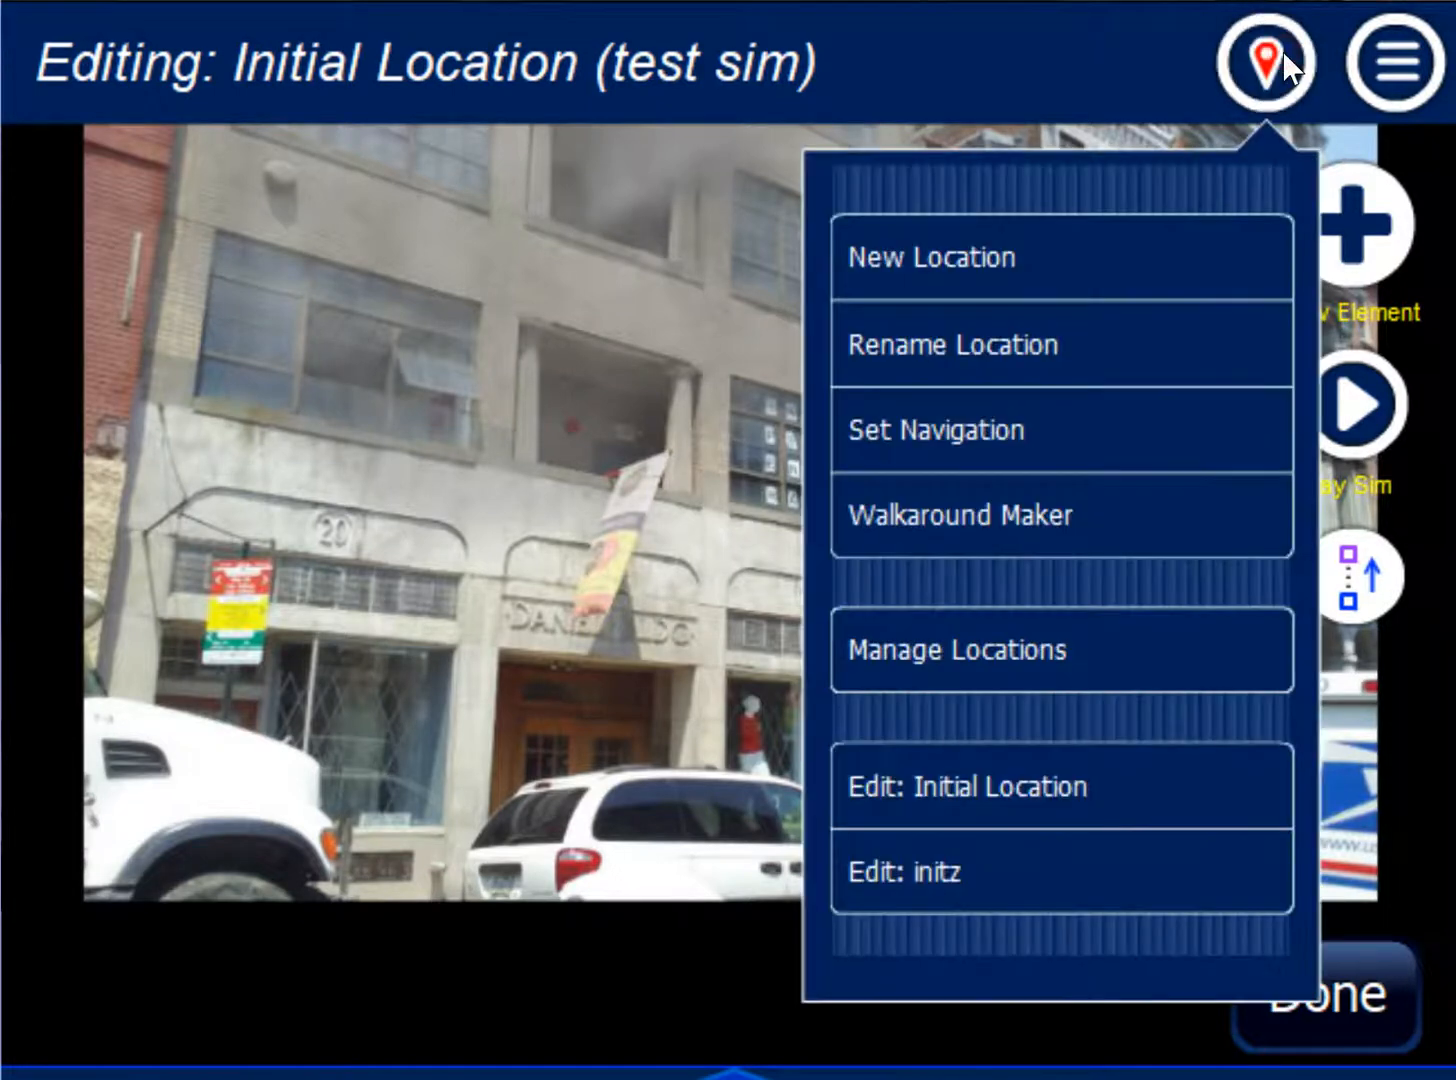
{"action": "left_click", "coordinate": [978, 362]}
{"action": "left_click", "coordinate": [708, 556]}
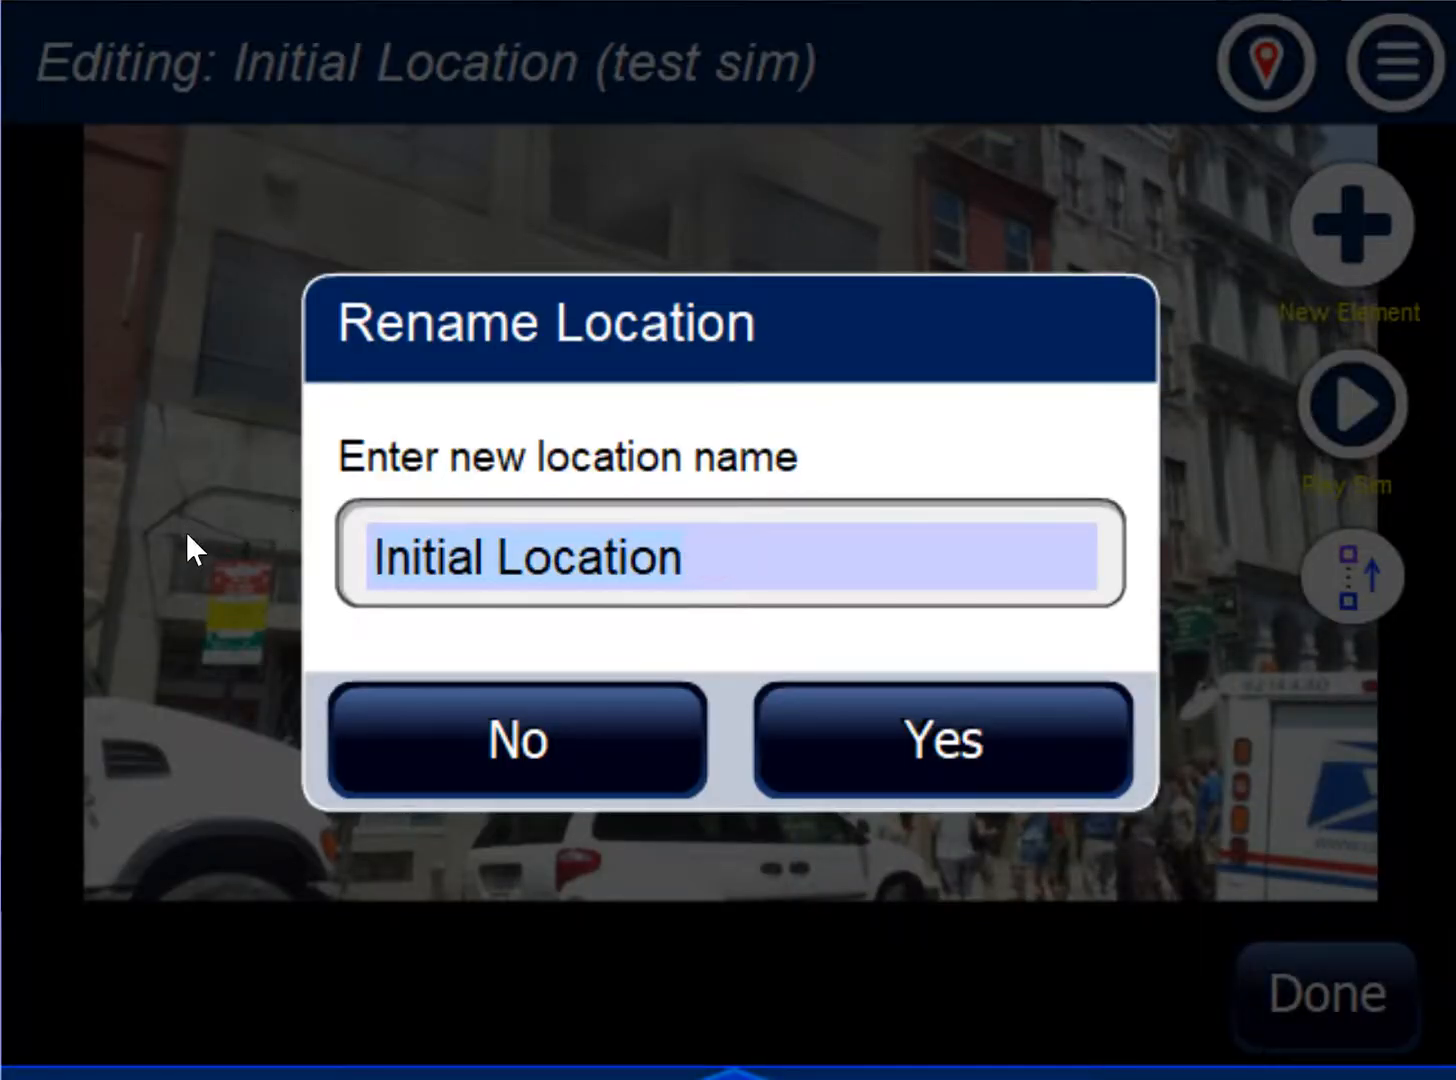
{"action": "type", "text": "iint"}
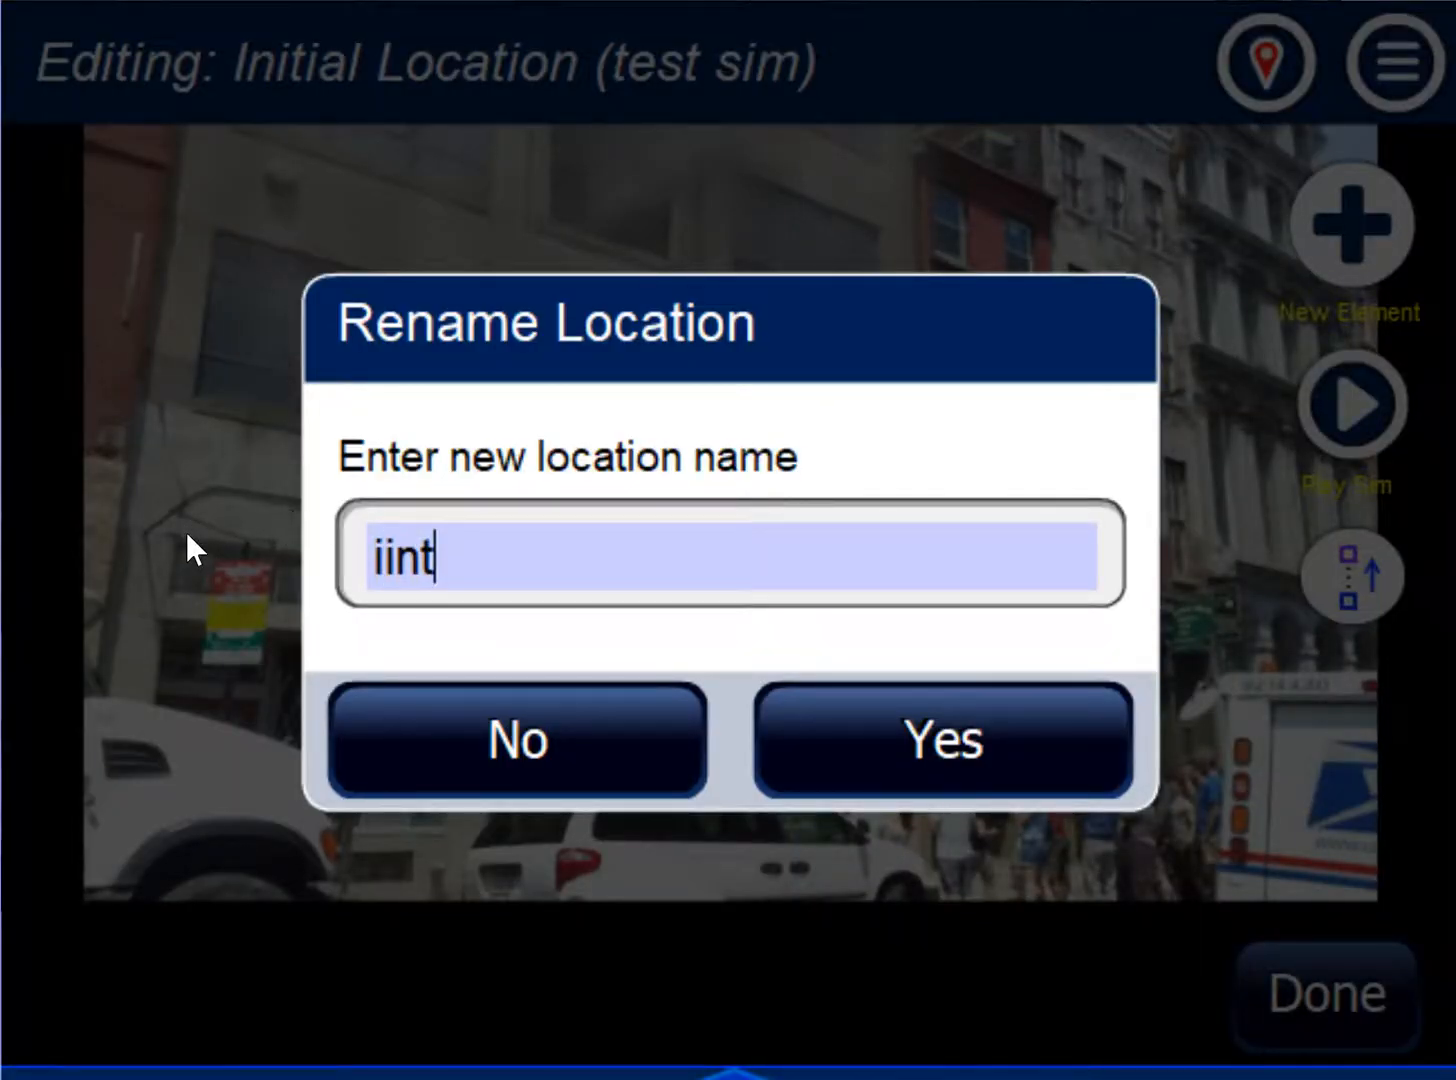
{"action": "key", "text": "BackSpace"}
{"action": "key", "text": "BackSpace"}
{"action": "key", "text": "BackSpace"}
{"action": "key", "text": "BackSpace"}
{"action": "type", "text": "oi"}
{"action": "key", "text": "BackSpace"}
{"action": "key", "text": "BackSpace"}
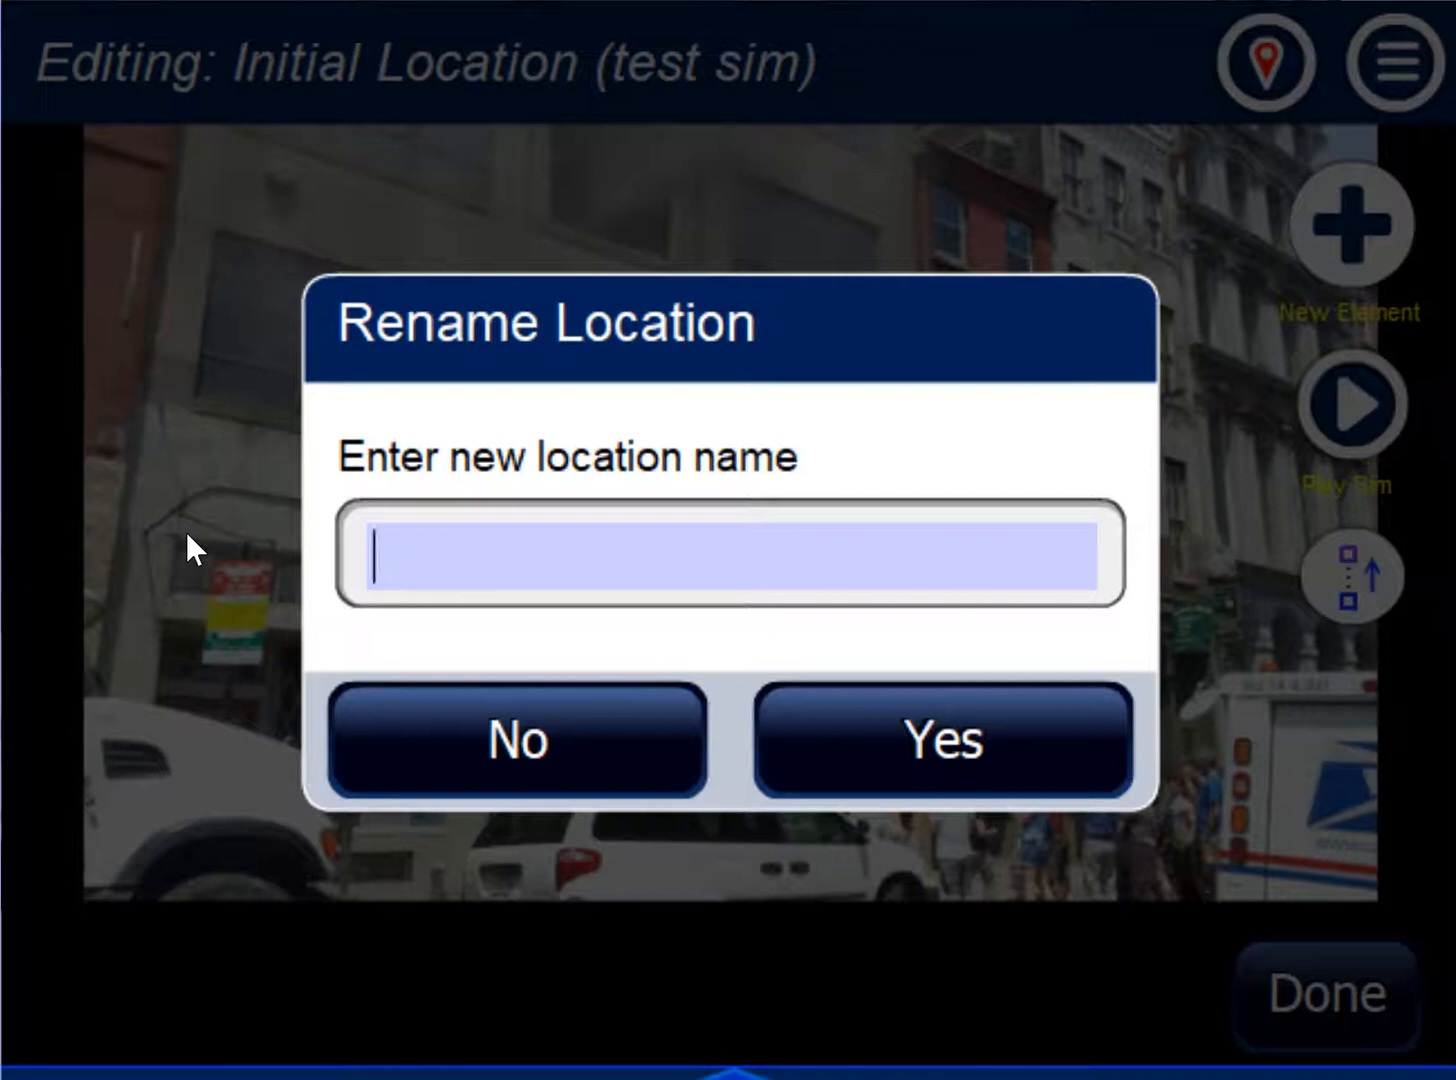
{"action": "type", "text": "inio"}
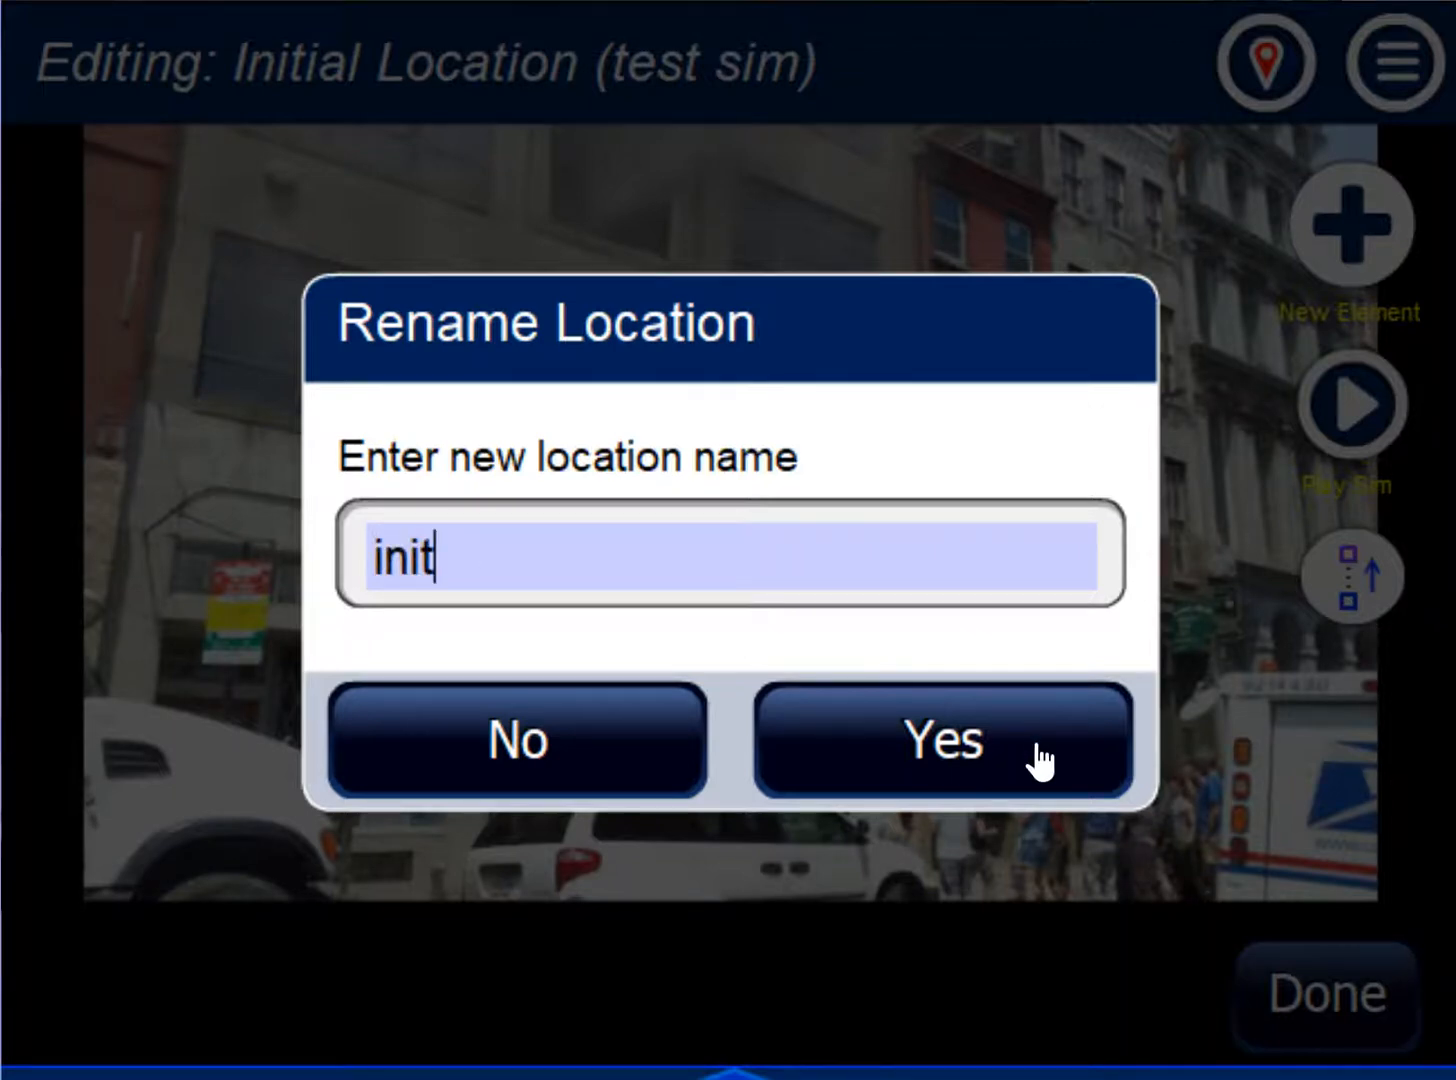
{"action": "left_click", "coordinate": [1040, 760]}
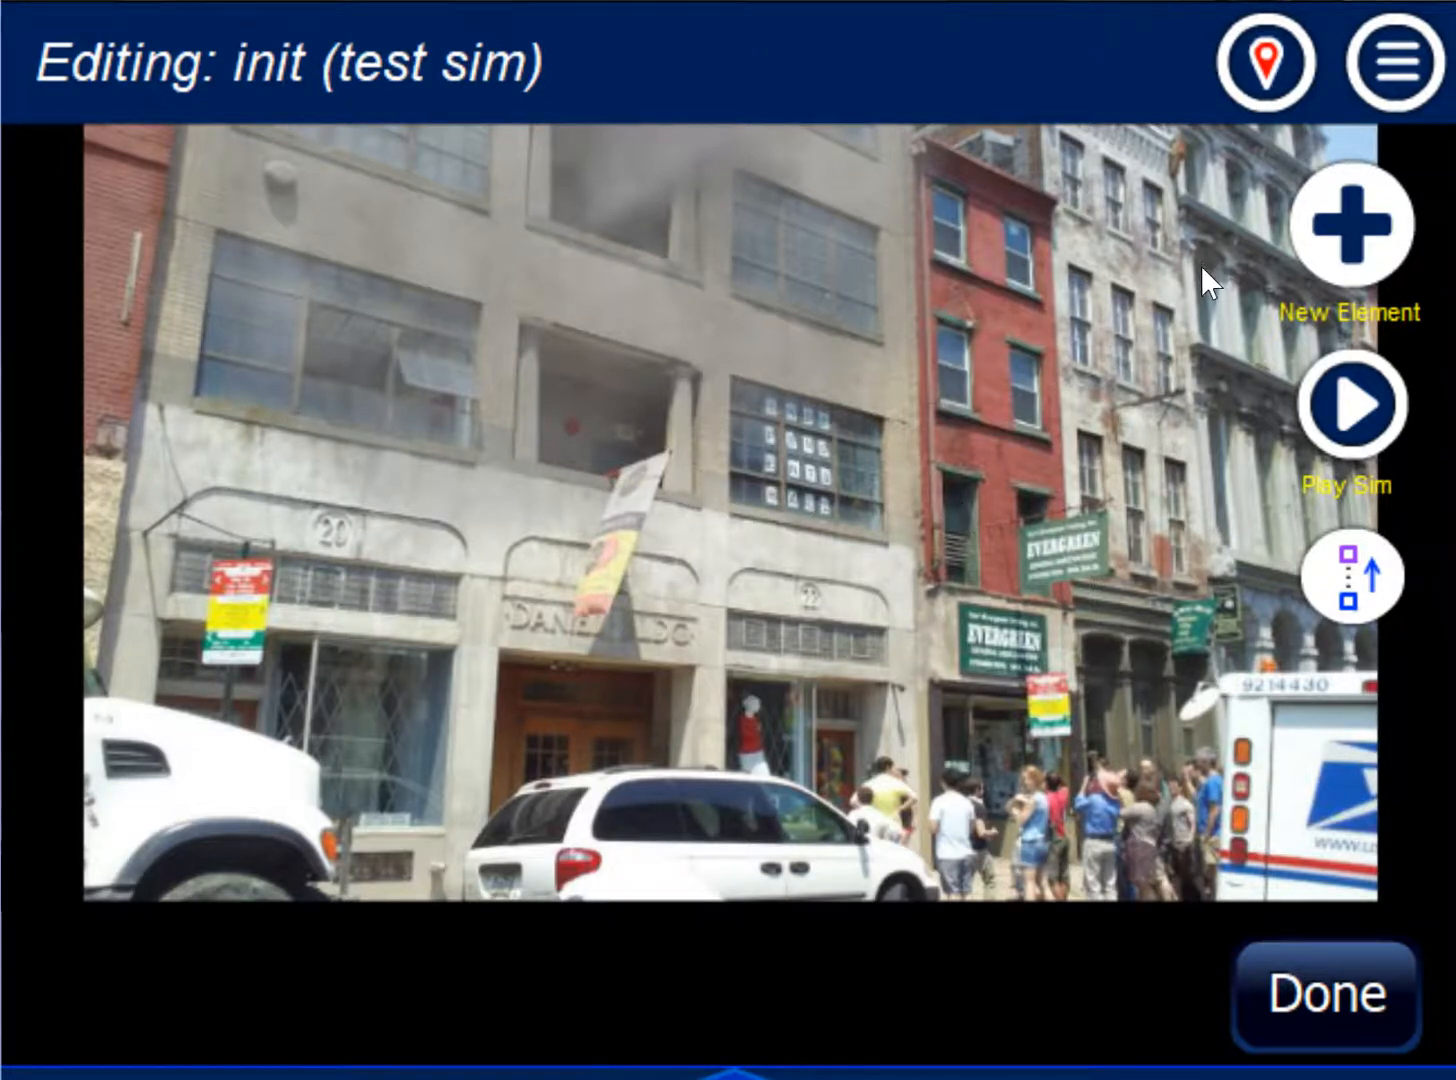
- Add a Location Jumper arrow to the init location and place it over the white minivan
{"action": "left_click", "coordinate": [1331, 212]}
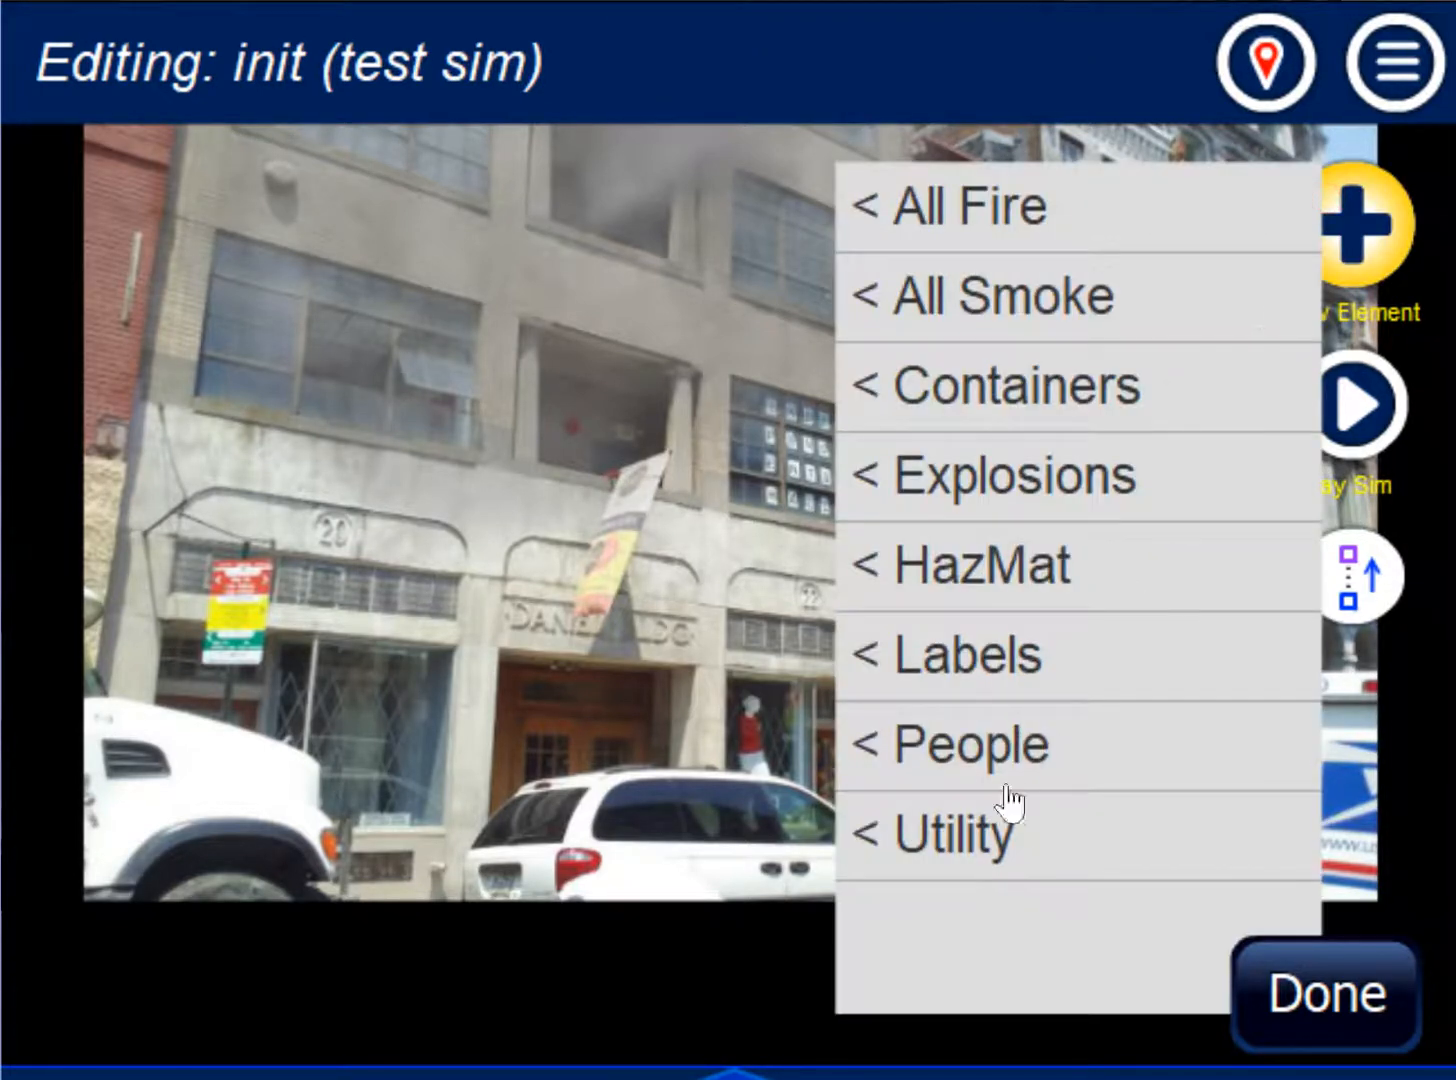
{"action": "left_click", "coordinate": [988, 828]}
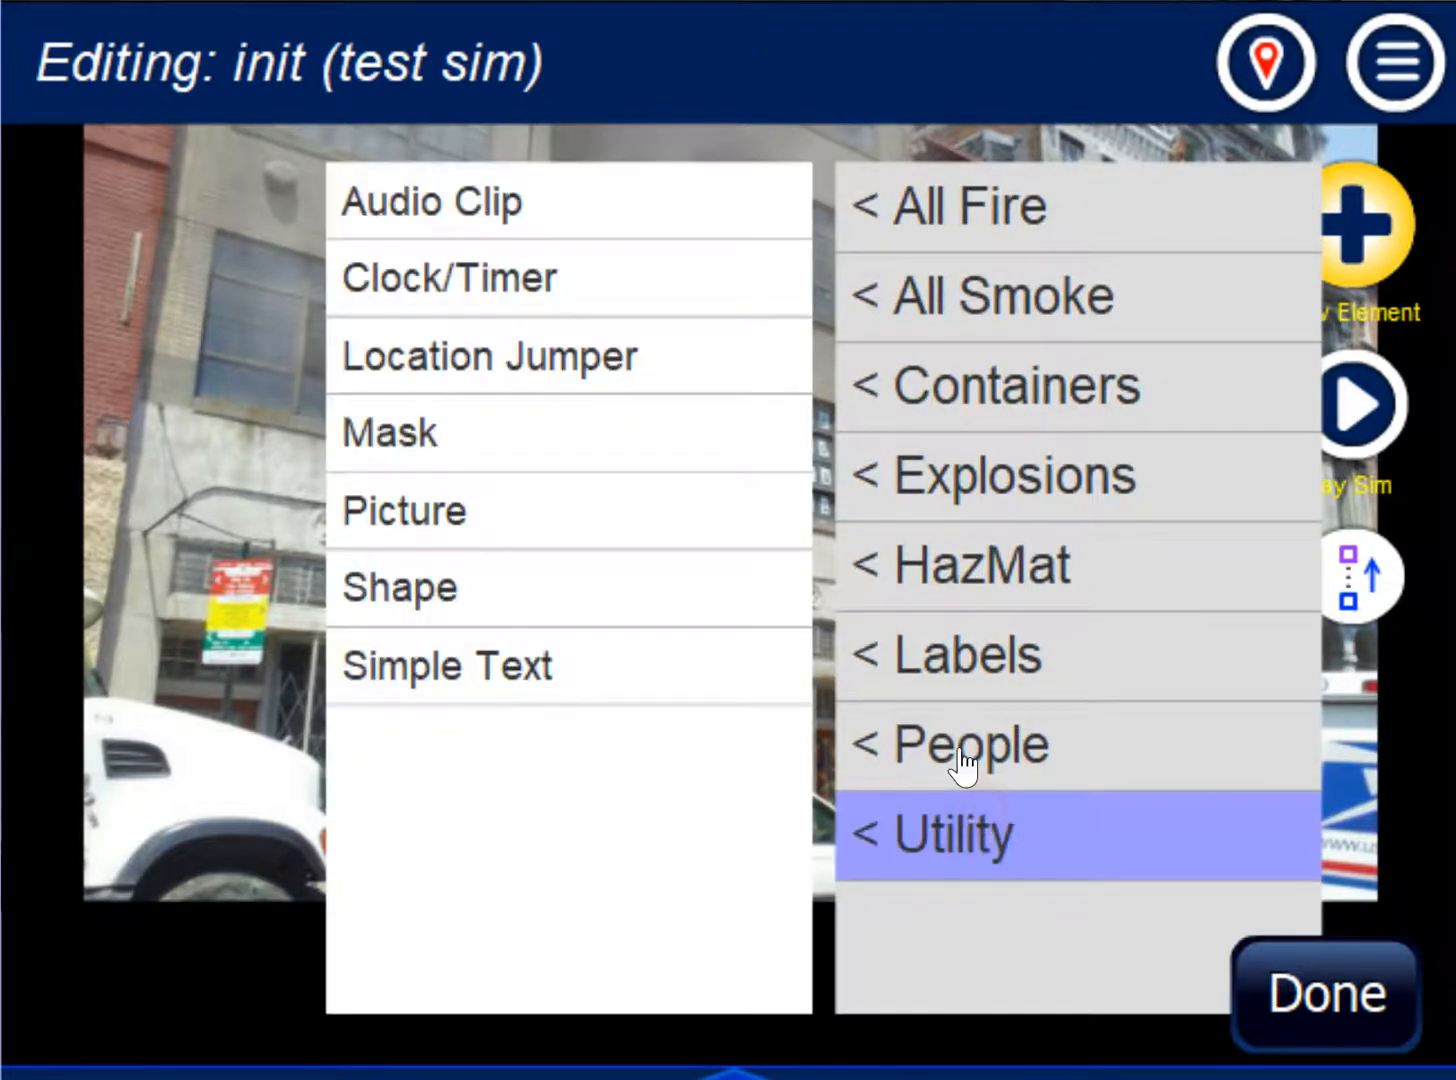
{"action": "left_click", "coordinate": [493, 360]}
{"action": "left_click_drag", "start_coordinate": [747, 510], "coordinate": [720, 793]}
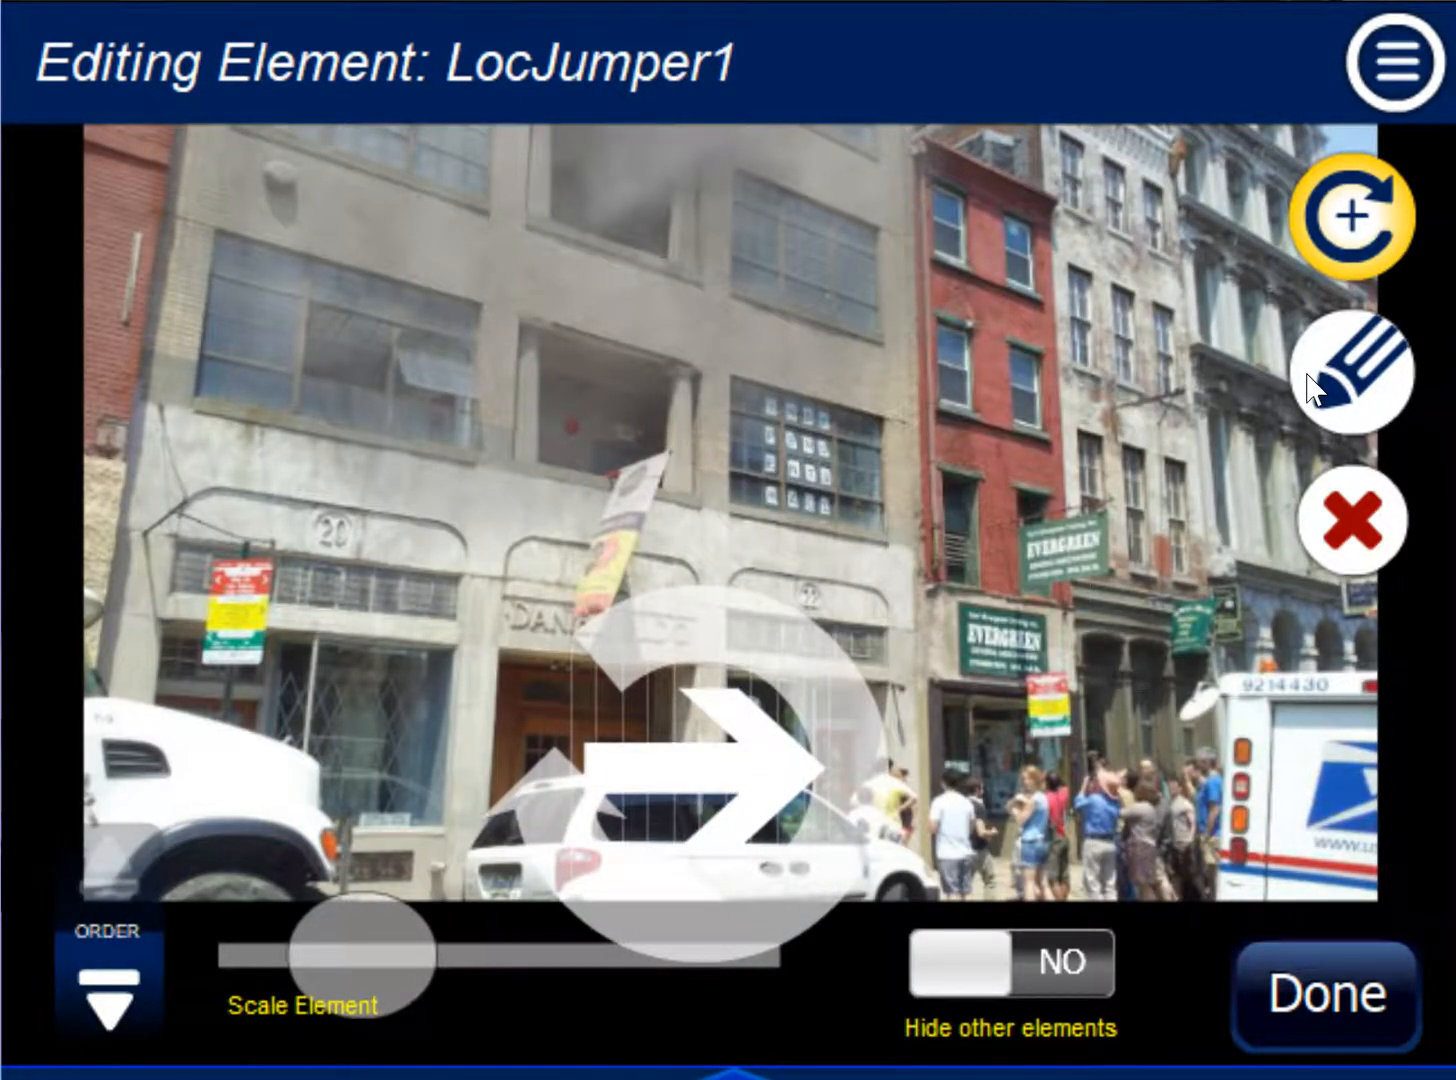
- Change the LocJumper1 element's shape to Rectangle
{"action": "left_click", "coordinate": [1356, 378]}
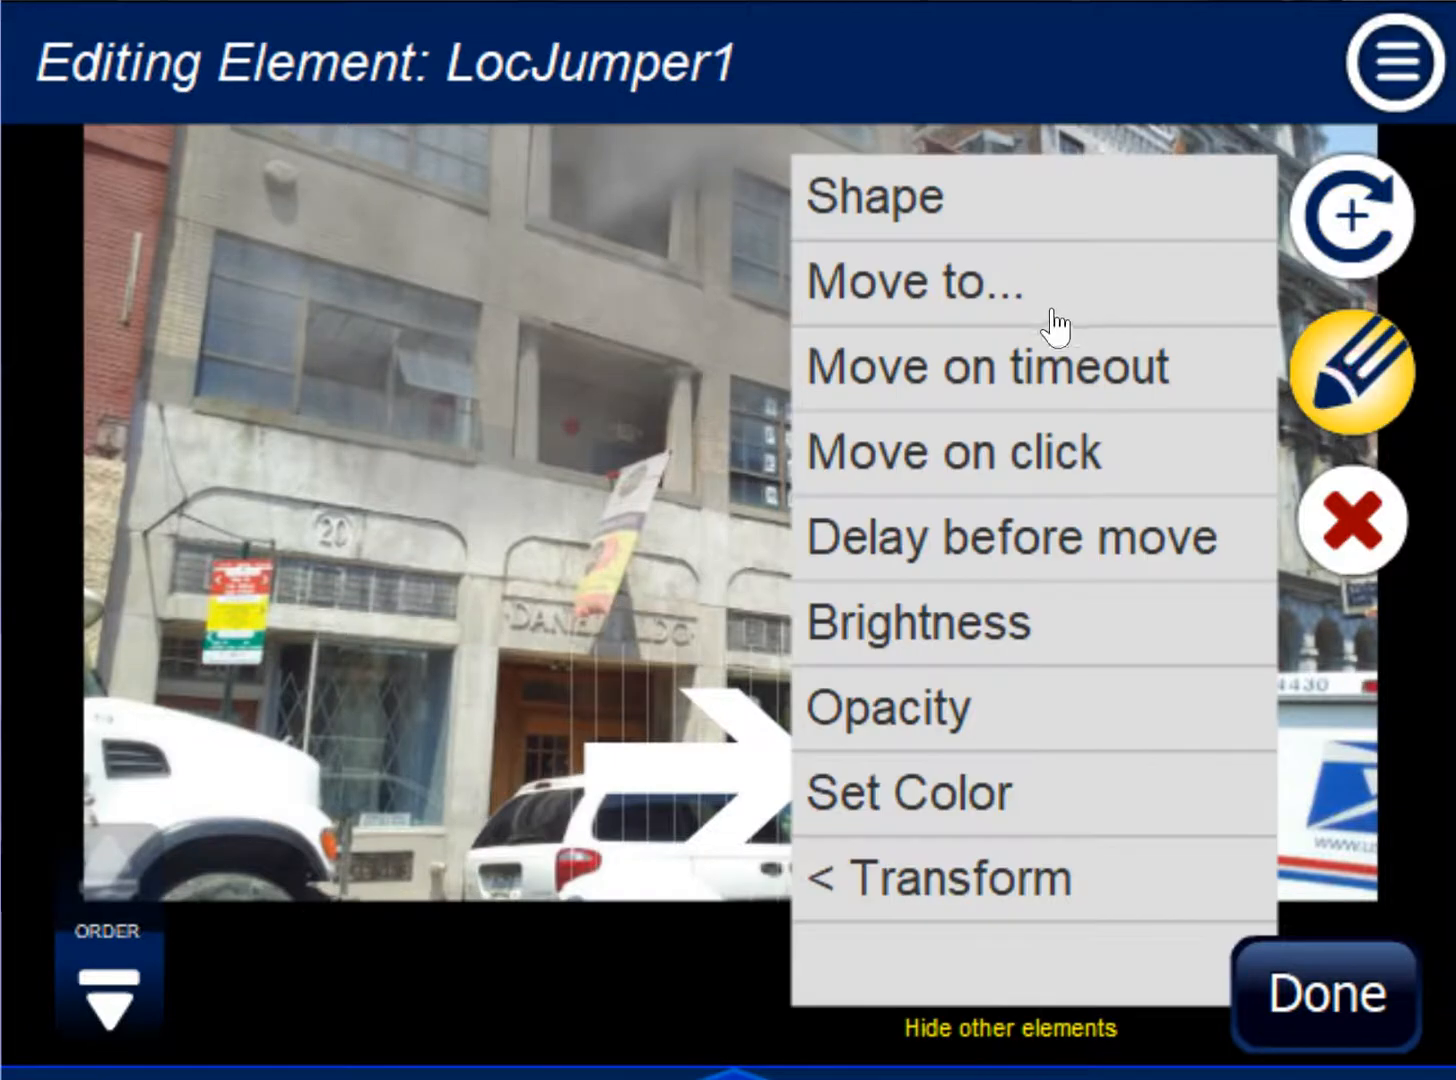
{"action": "left_click", "coordinate": [910, 224]}
{"action": "left_click", "coordinate": [873, 200]}
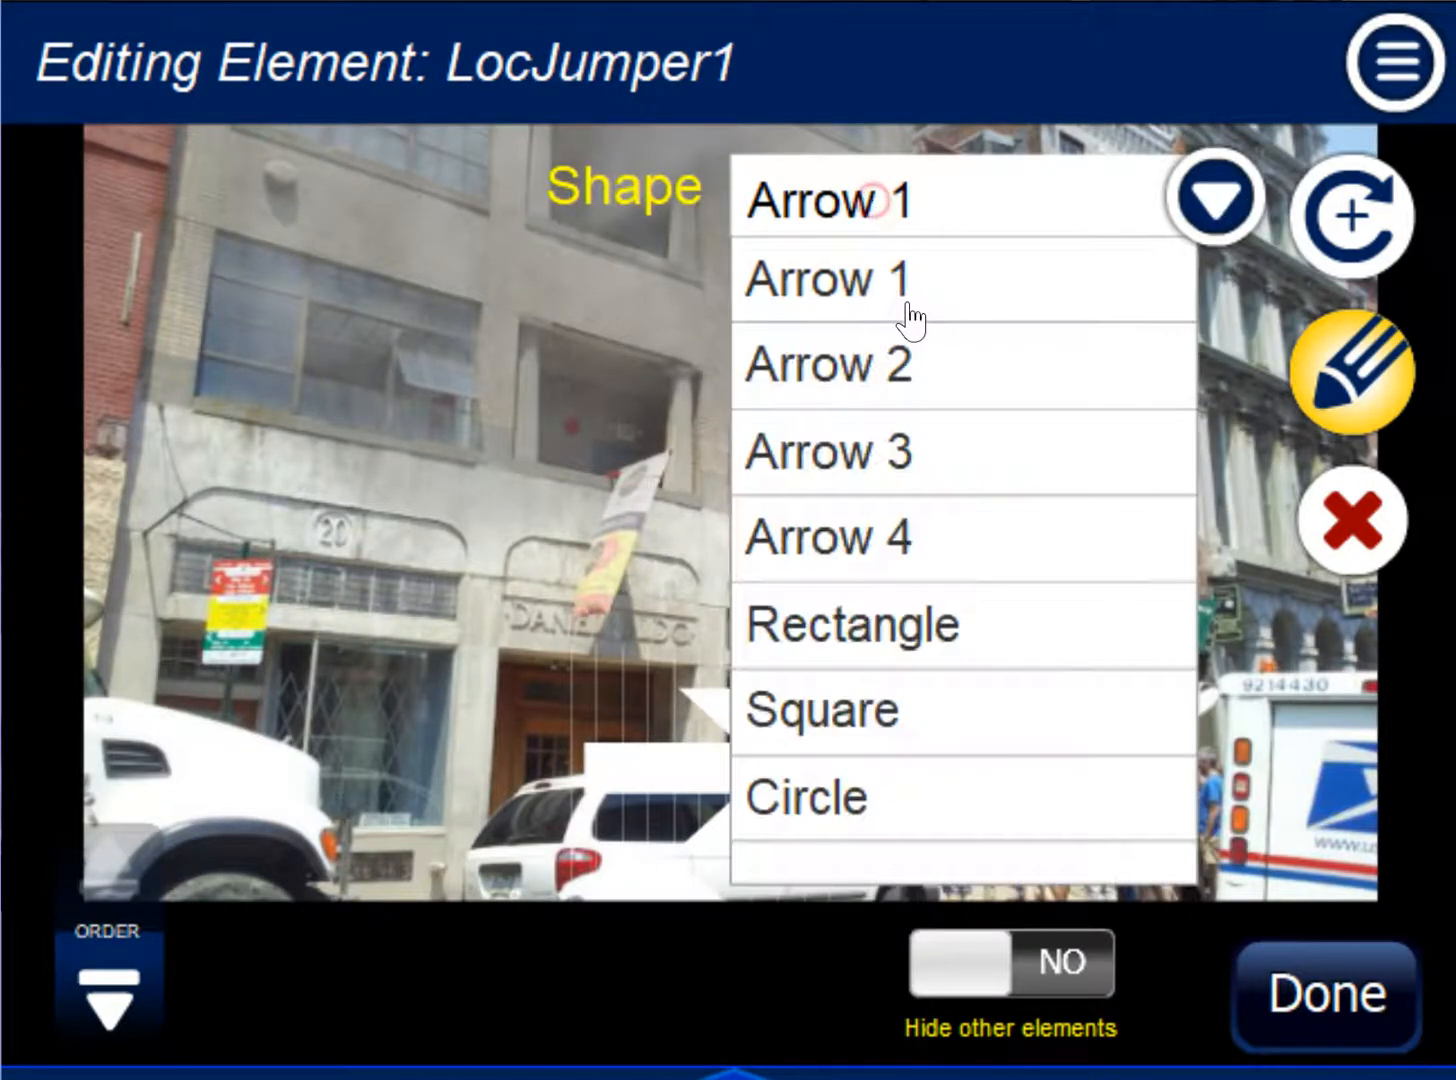
{"action": "left_click", "coordinate": [870, 626]}
- Rotate the white jumper rectangle to landscape, shrink it slightly, and position it over the minivan's windows
{"action": "left_click", "coordinate": [1300, 238]}
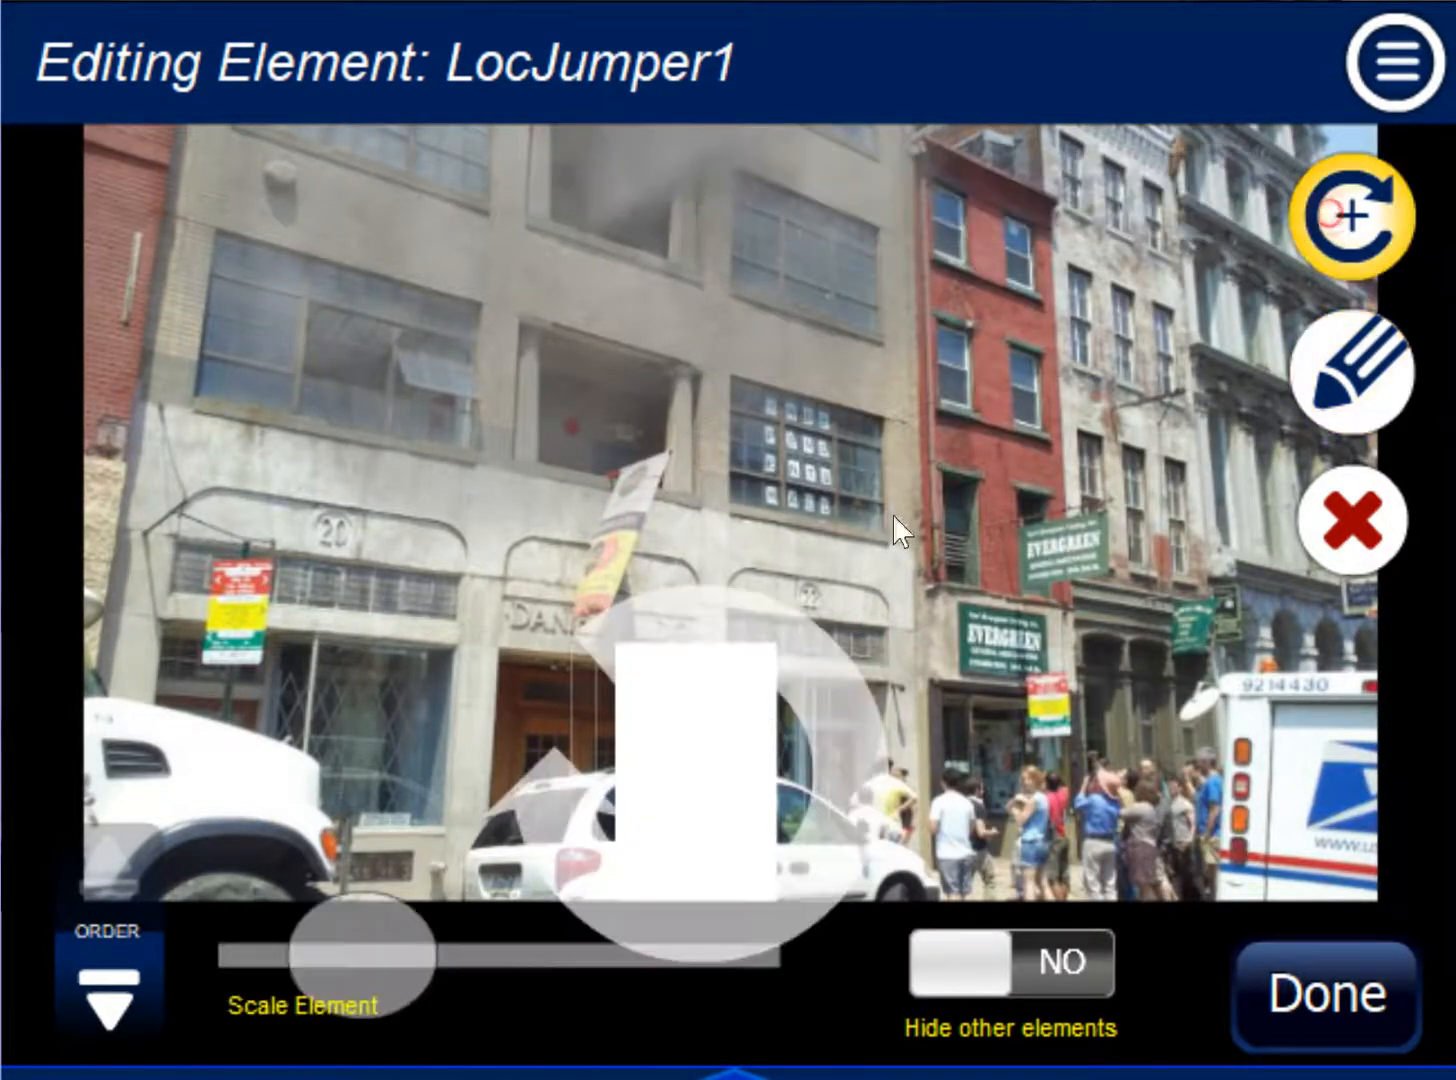
{"action": "left_click_drag", "start_coordinate": [786, 644], "coordinate": [834, 880]}
{"action": "mouse_move", "coordinate": [350, 972]}
{"action": "left_mouse_down"}
{"action": "mouse_move", "coordinate": [325, 985]}
{"action": "mouse_move", "coordinate": [345, 980]}
{"action": "left_mouse_up"}
{"action": "left_click_drag", "start_coordinate": [596, 893], "coordinate": [583, 896]}
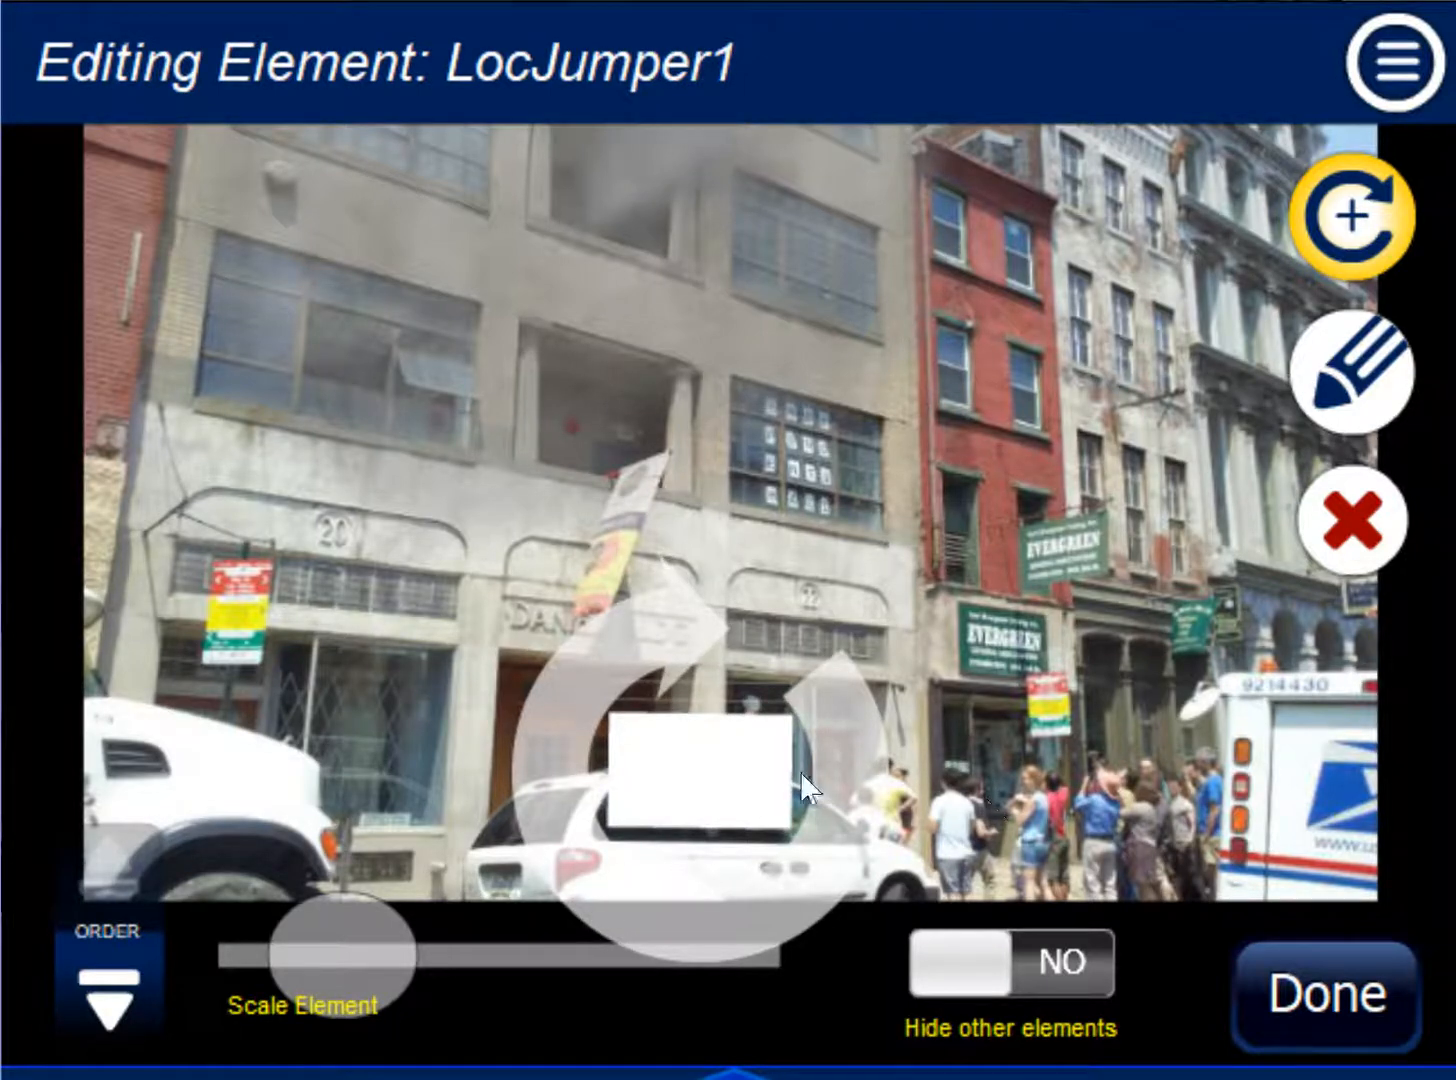
{"action": "left_click_drag", "start_coordinate": [730, 778], "coordinate": [744, 780]}
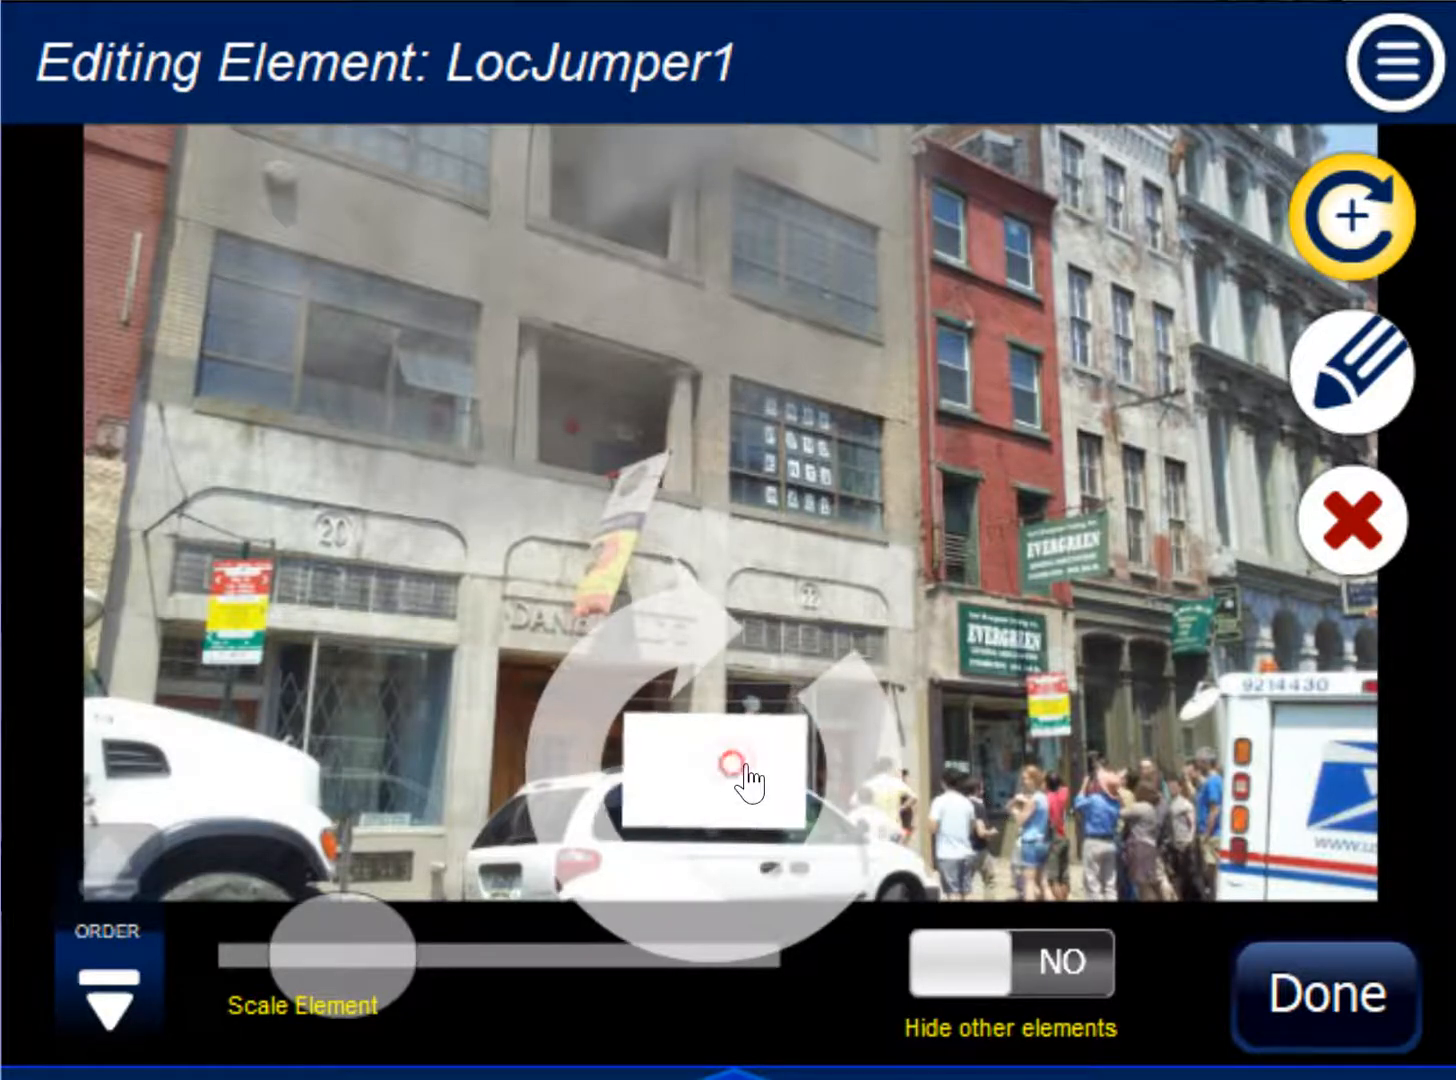
- Set the location jumper's Move to destination to initz and finish editing the element
{"action": "left_click", "coordinate": [1360, 392]}
{"action": "left_click", "coordinate": [1025, 290]}
{"action": "left_click", "coordinate": [975, 192]}
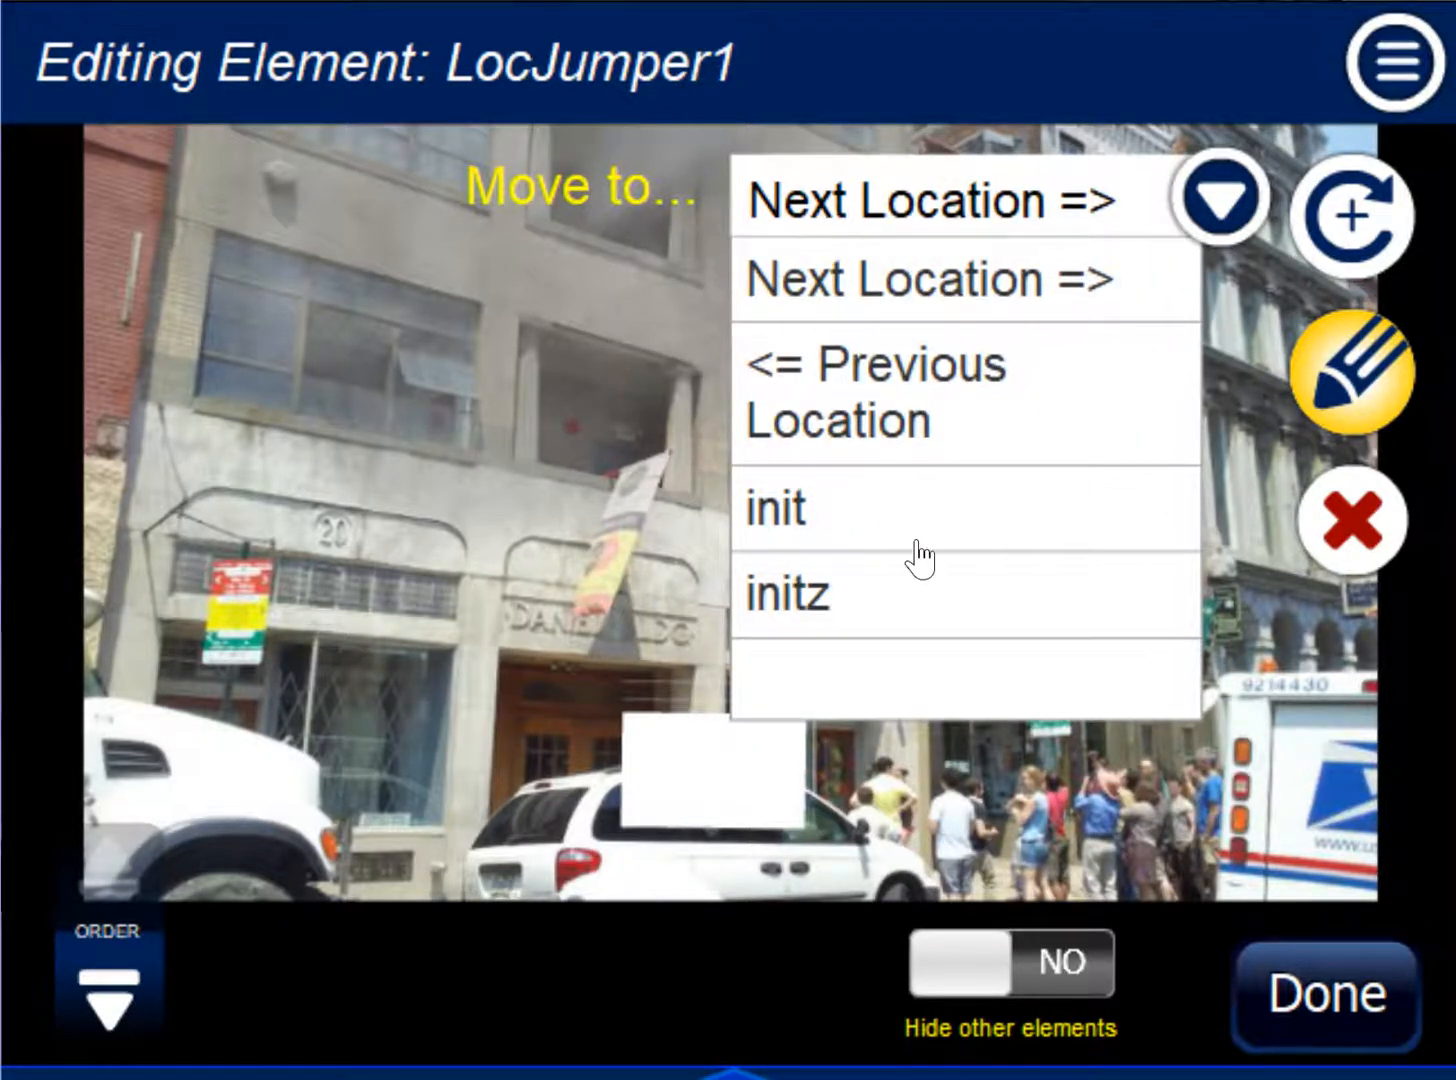
{"action": "left_click", "coordinate": [829, 620]}
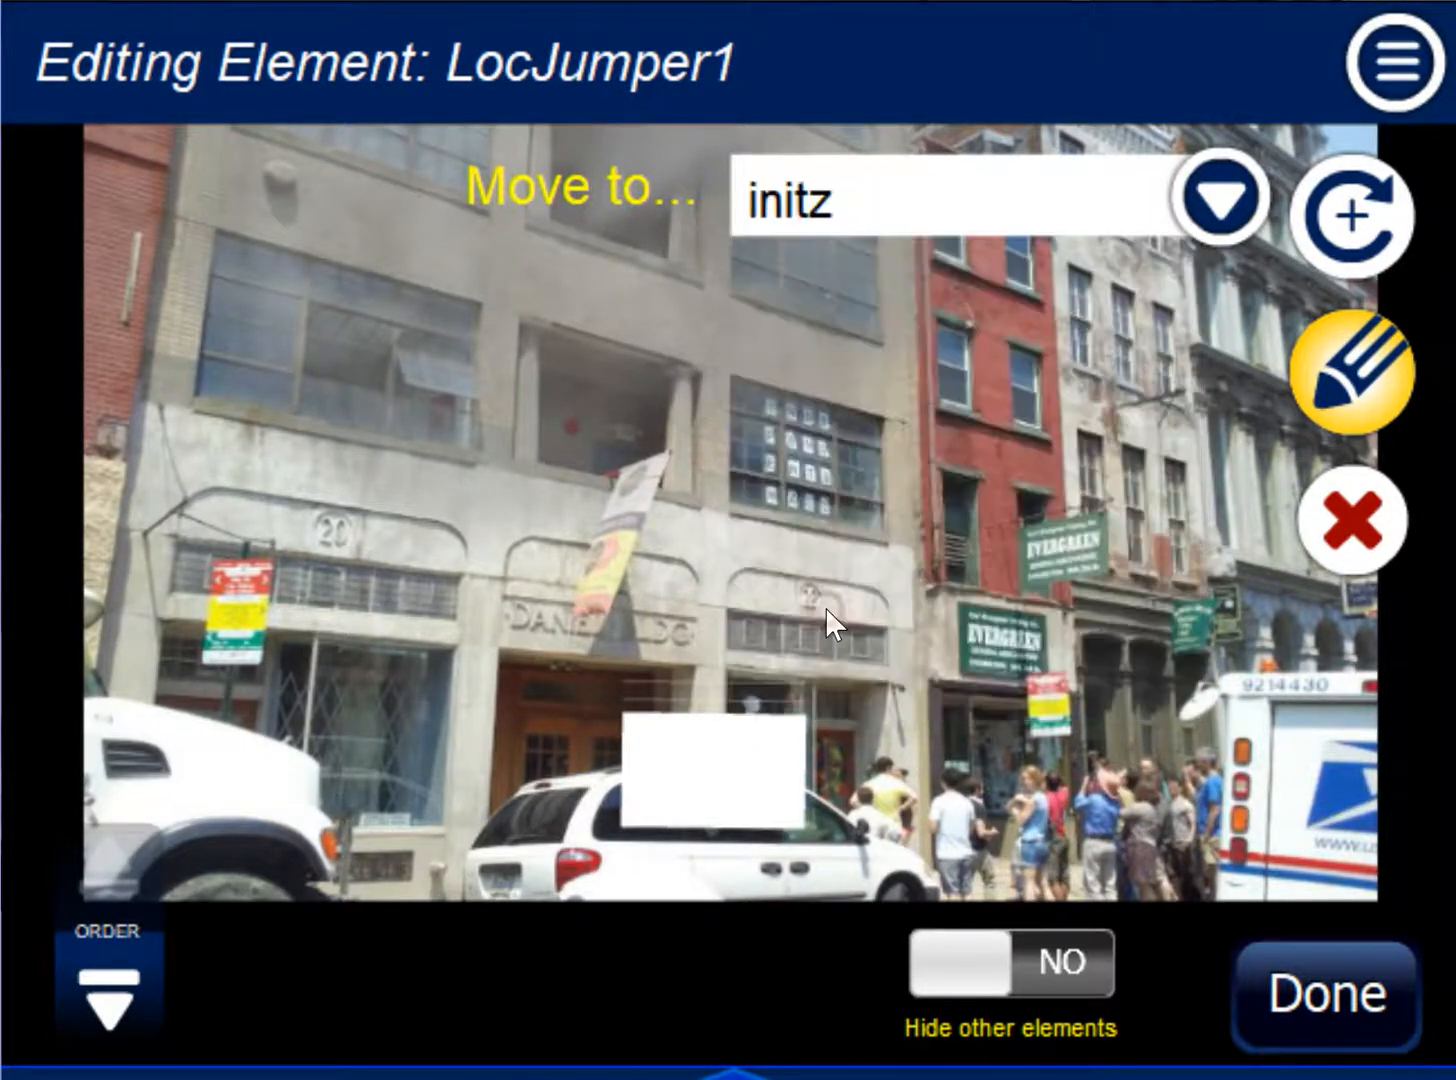
{"action": "left_click", "coordinate": [1310, 998]}
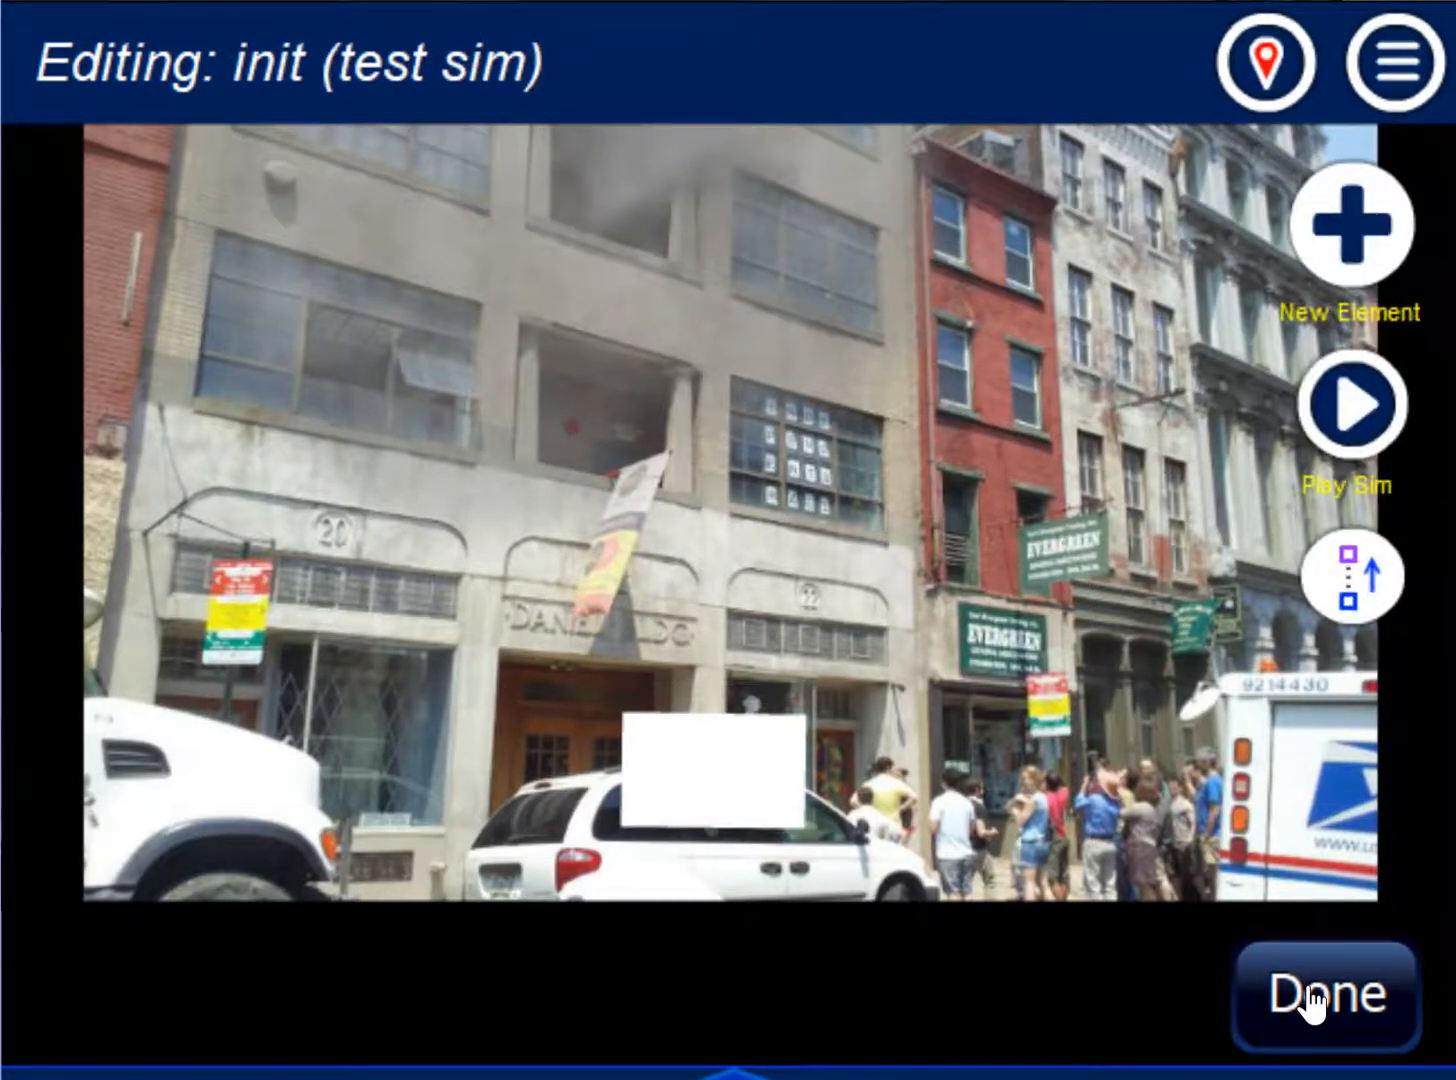
- Add a Picture element to the init location using binoculars-99116_960_720.png from the Desktop
{"action": "left_click", "coordinate": [1368, 210]}
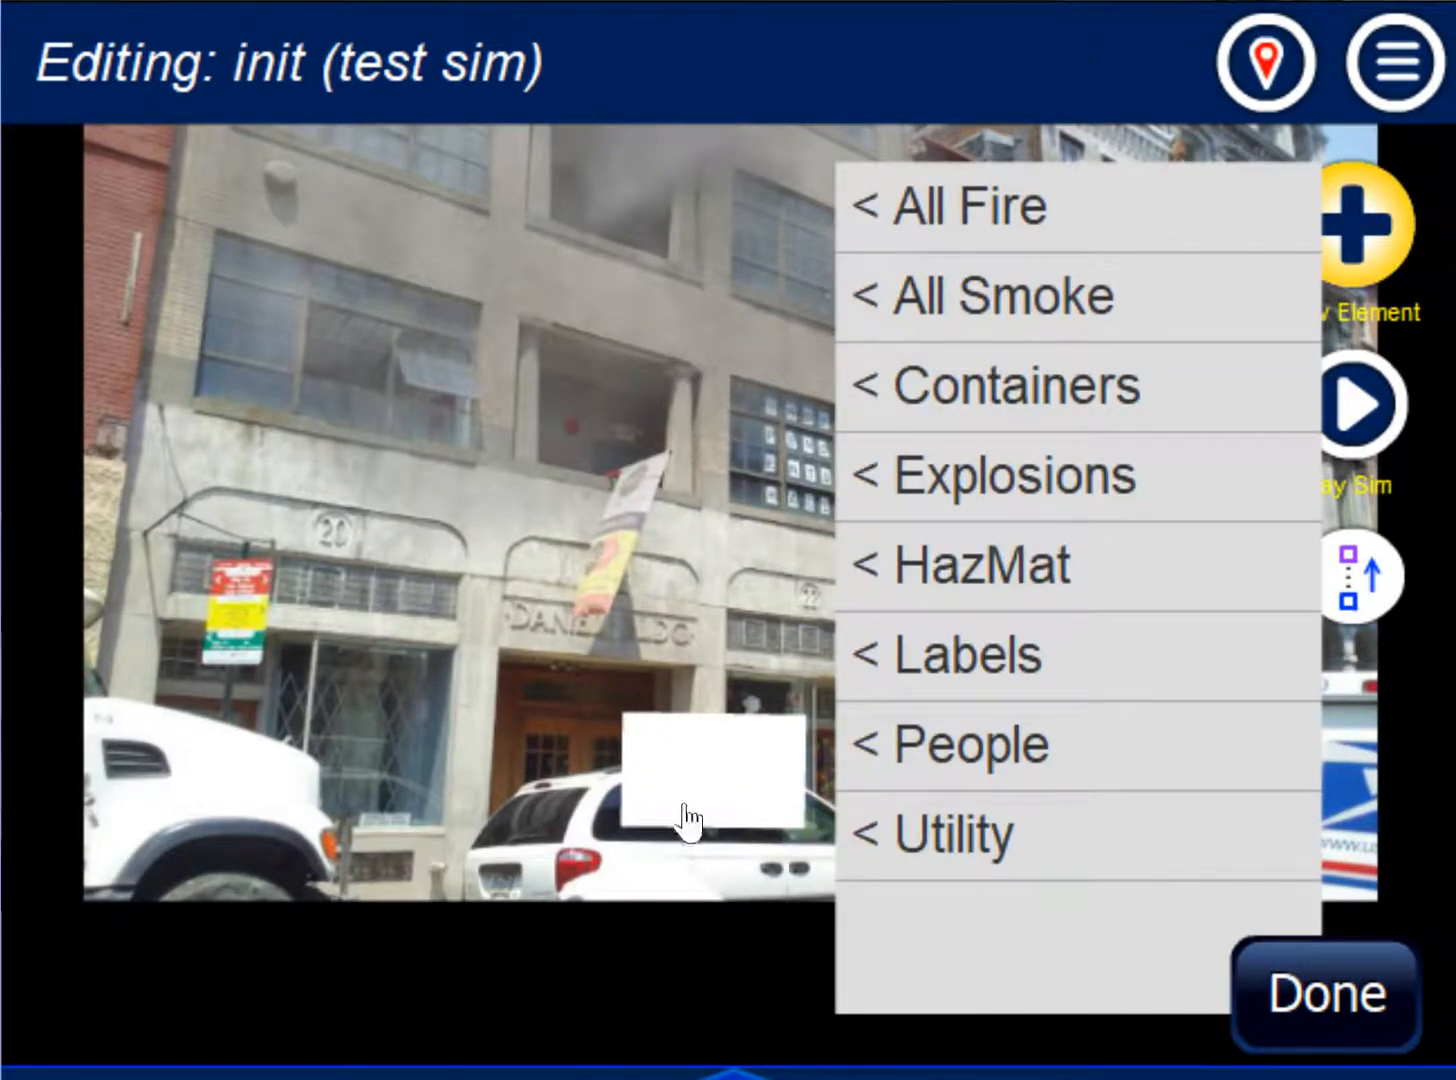
{"action": "left_click", "coordinate": [938, 840]}
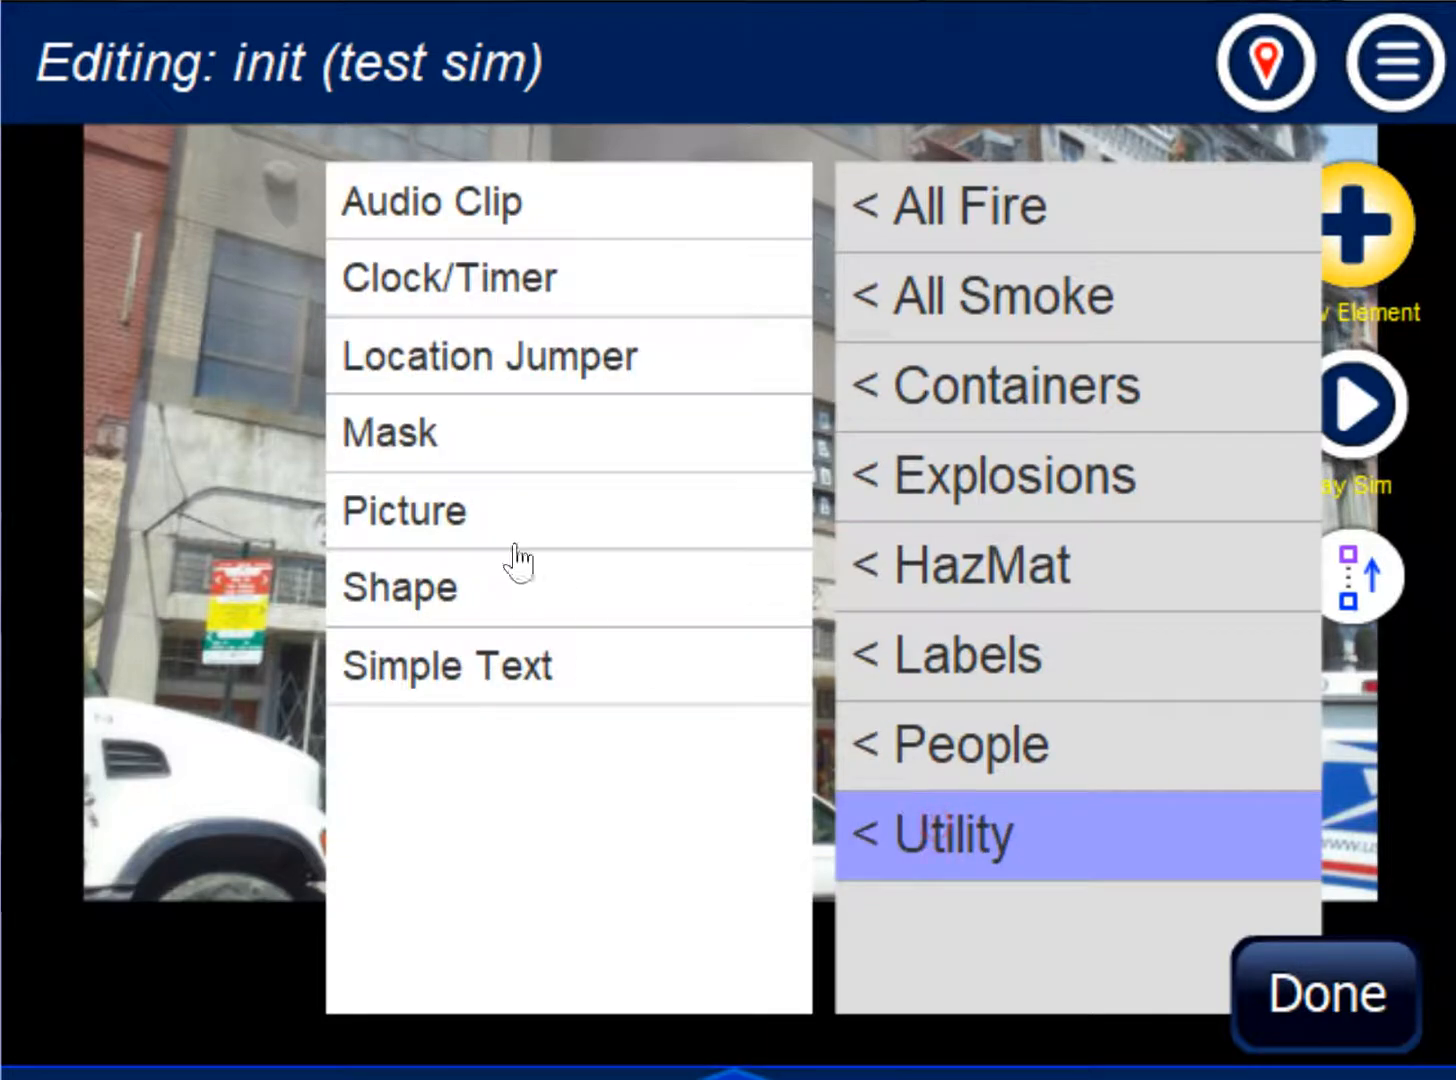
{"action": "left_click", "coordinate": [455, 507]}
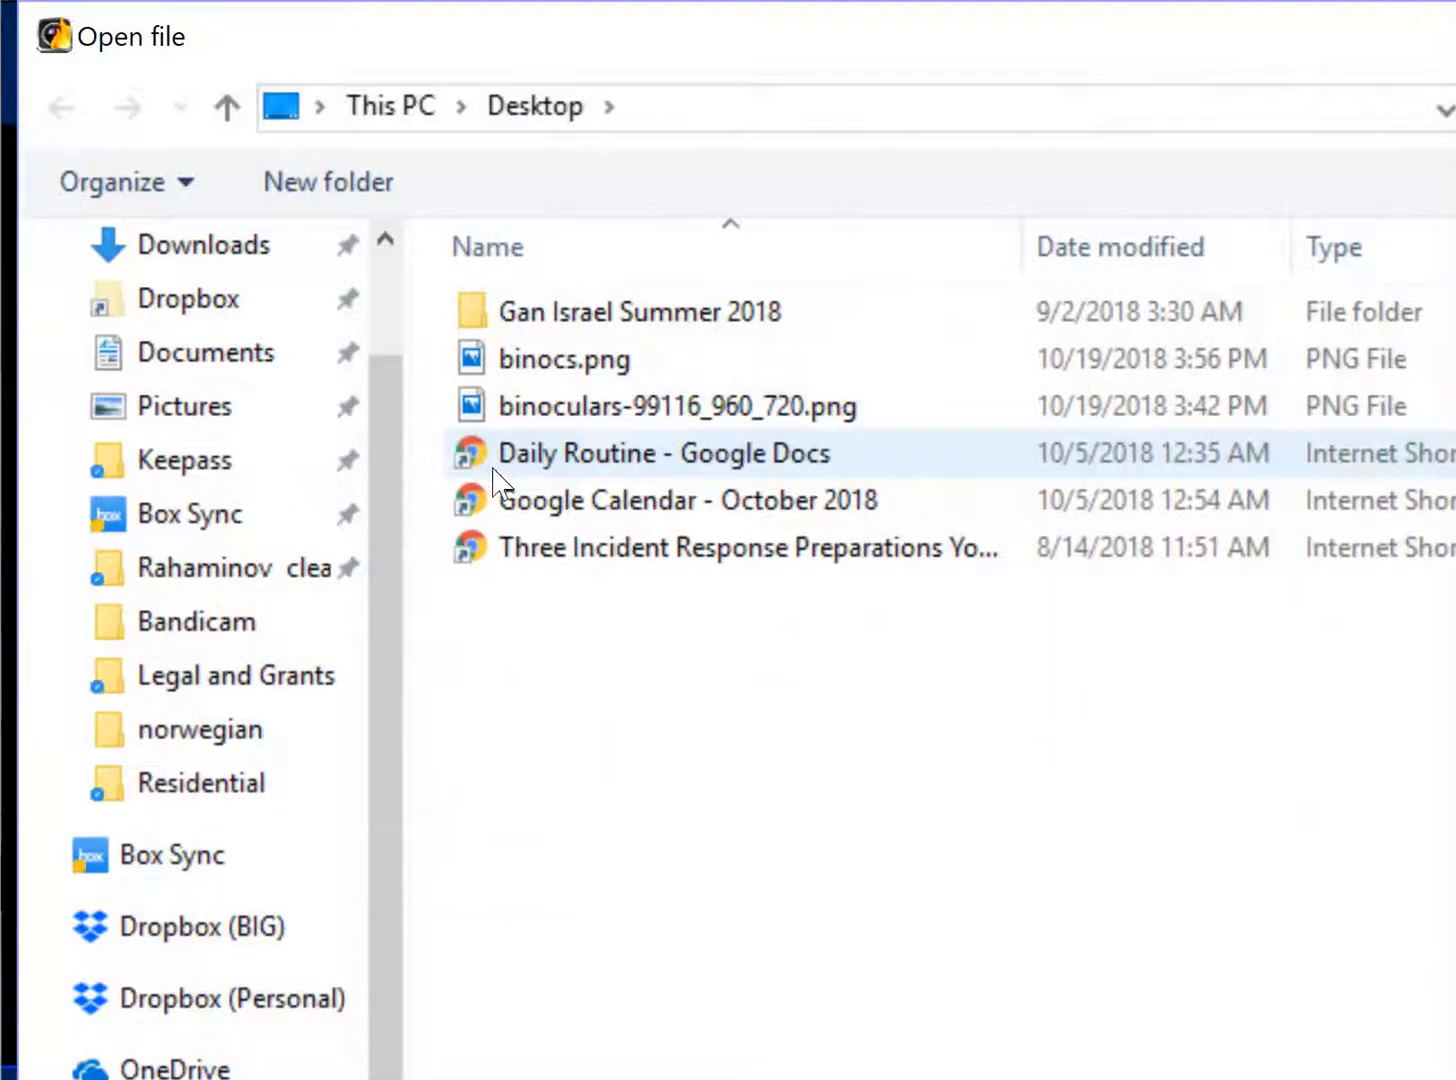
{"action": "left_click", "coordinate": [600, 397]}
{"action": "key", "text": "Return"}
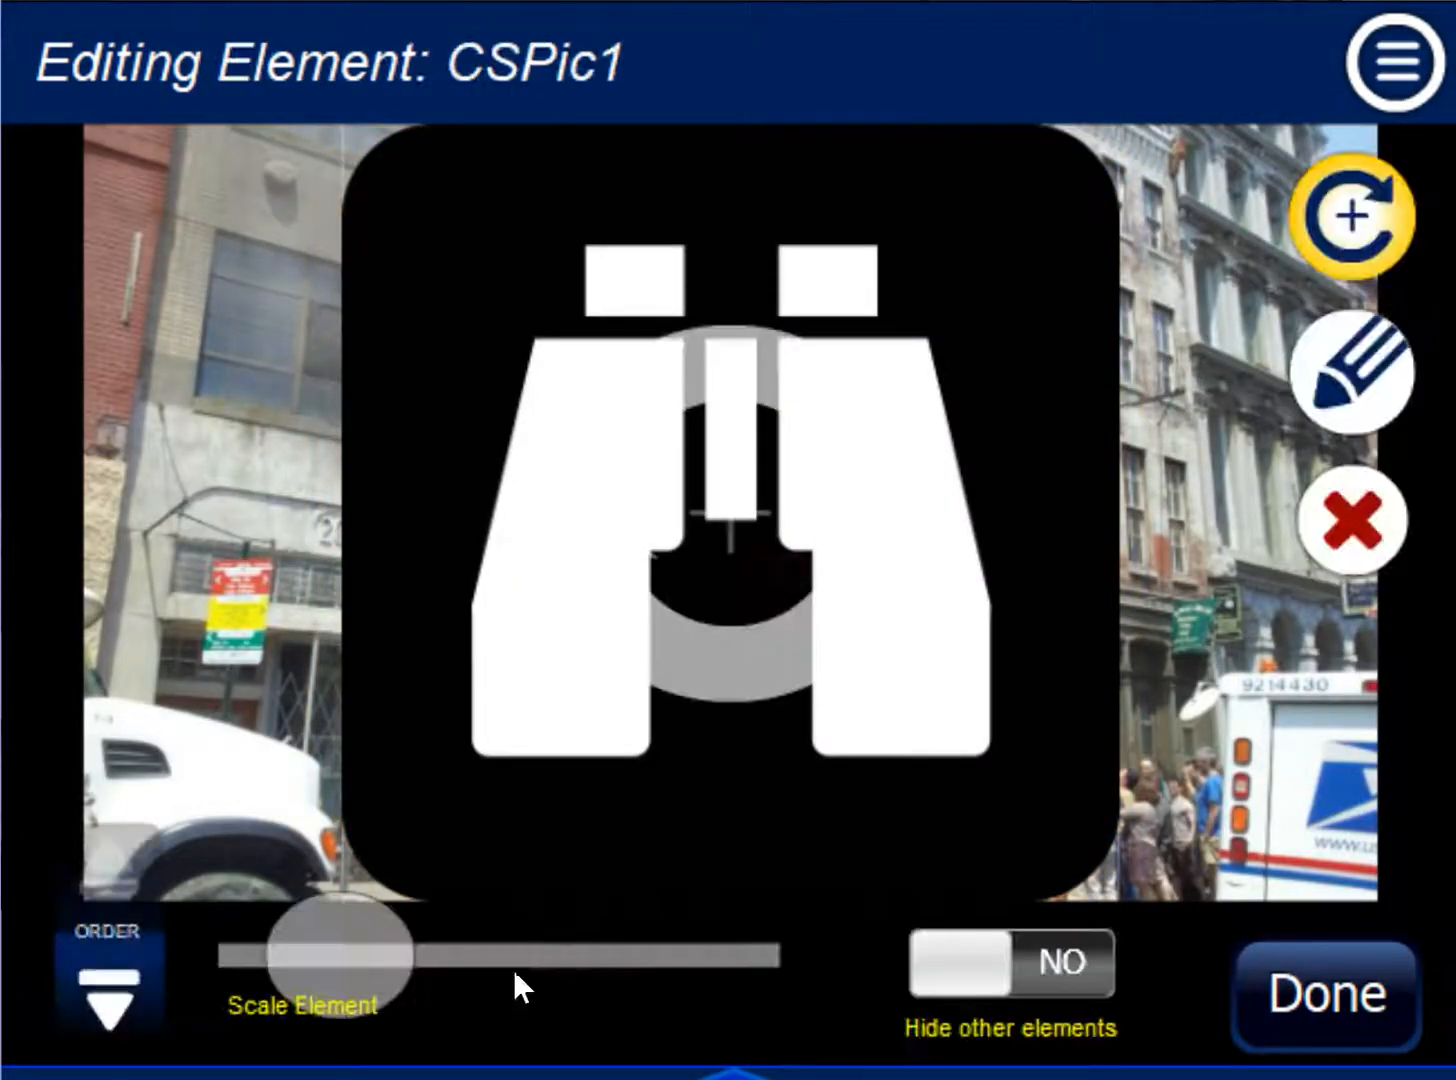
- Shrink the binoculars picture to icon size, place it on the white jumper rectangle, and finish editing it
{"action": "left_click_drag", "start_coordinate": [348, 963], "coordinate": [312, 978]}
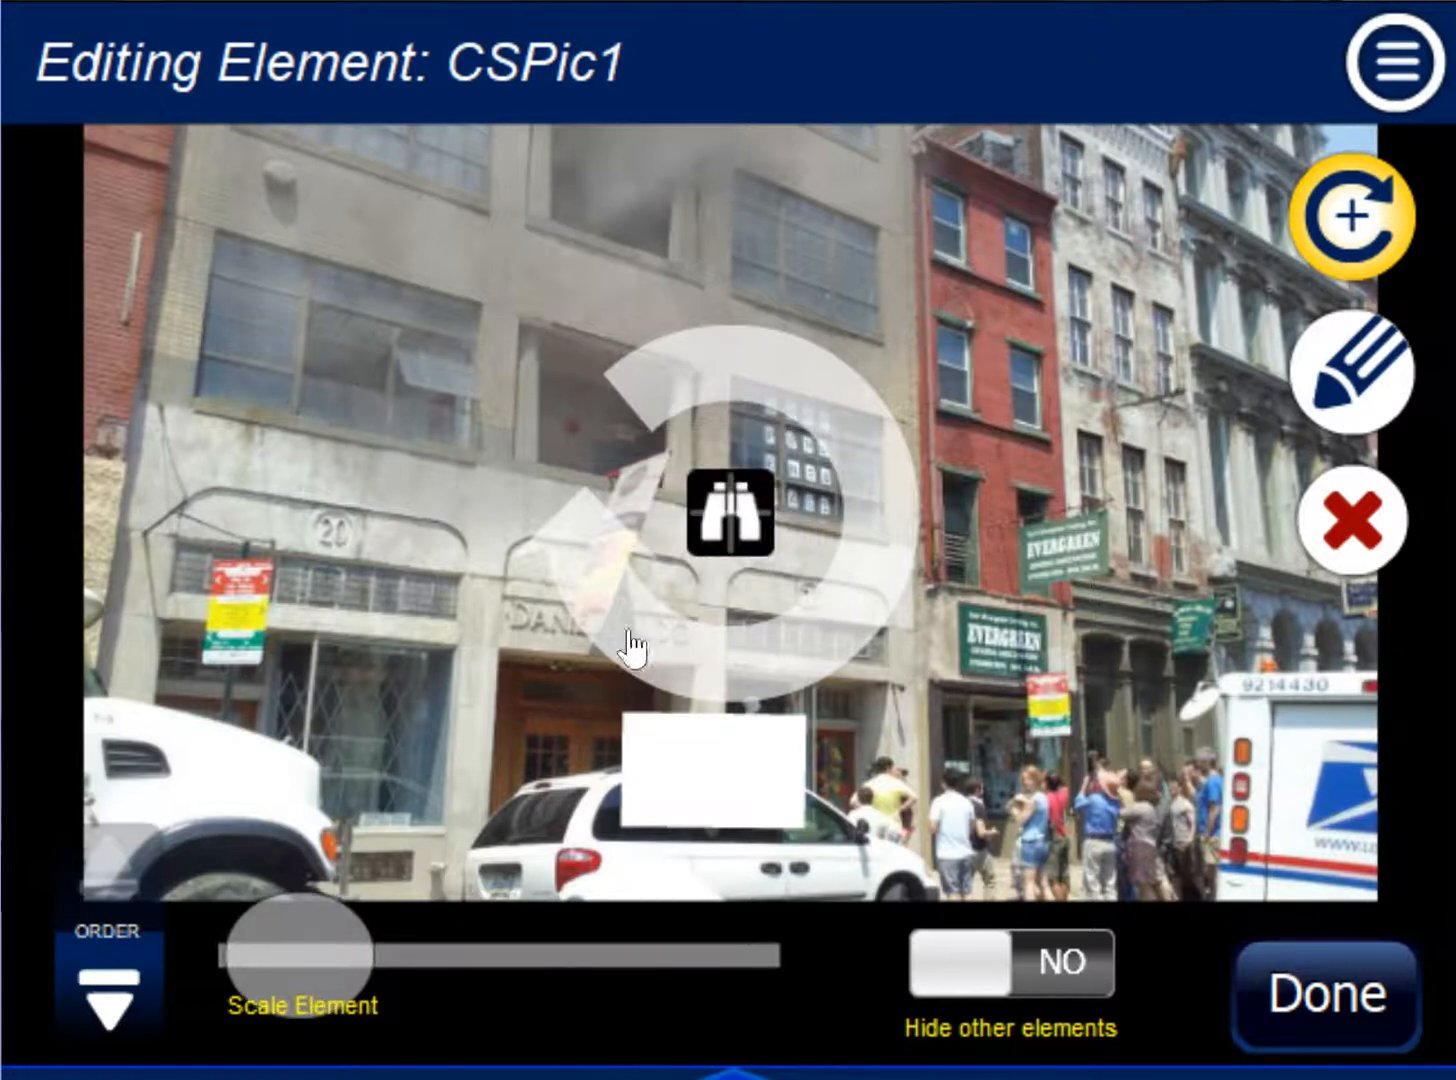
{"action": "left_click_drag", "start_coordinate": [725, 510], "coordinate": [708, 765]}
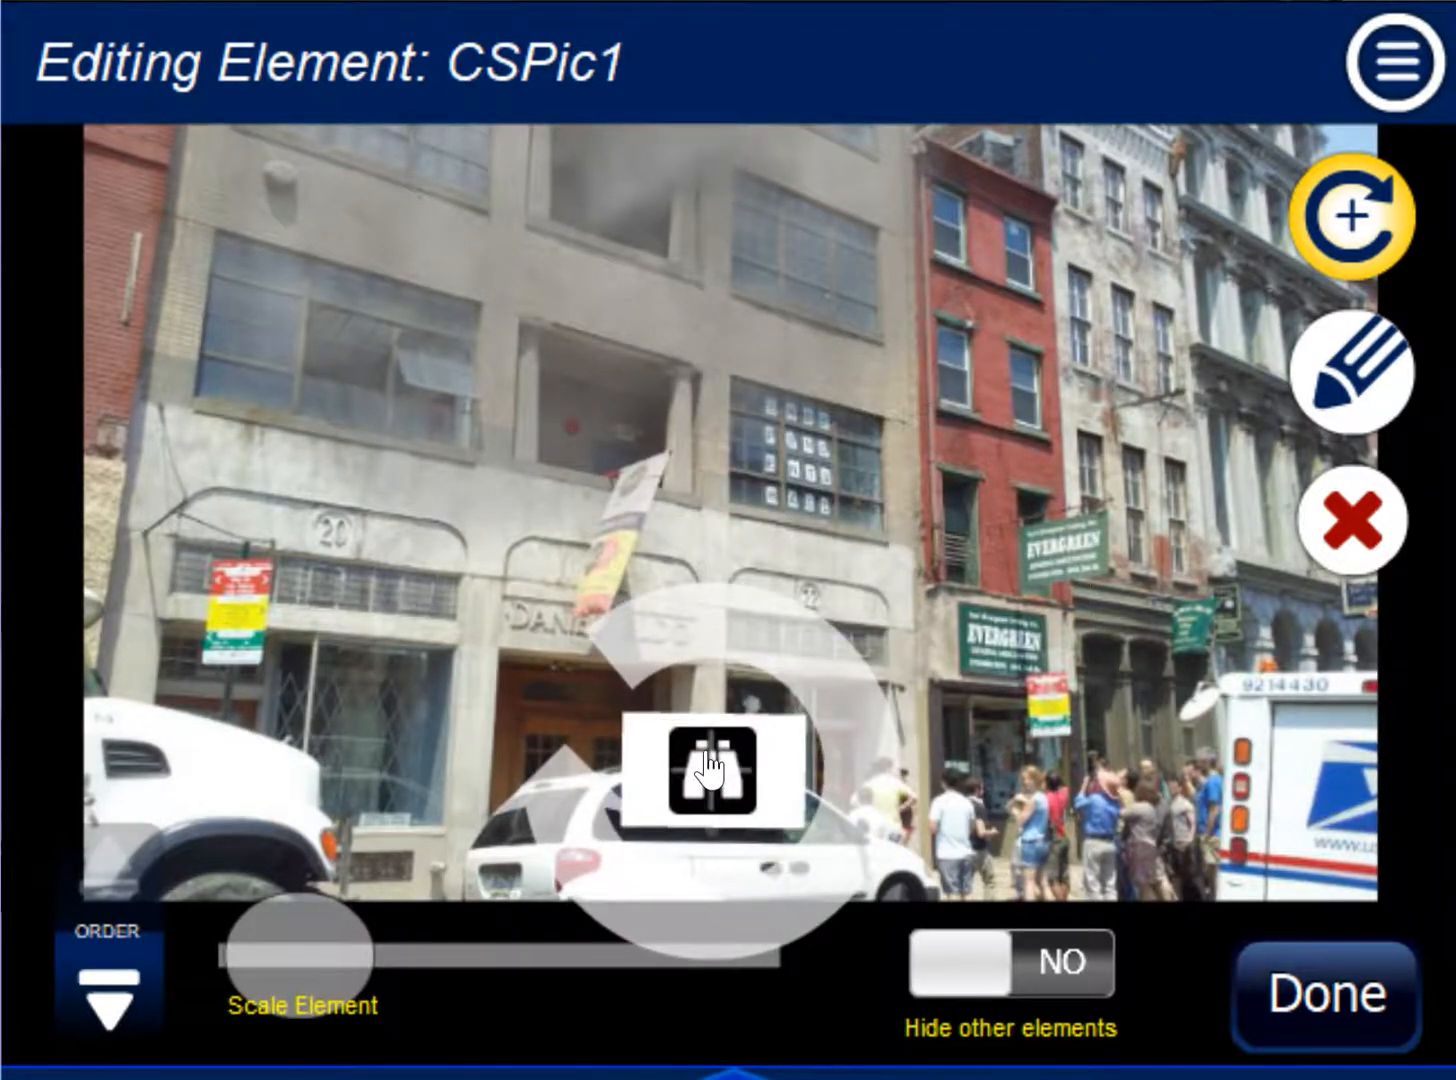
{"action": "left_click", "coordinate": [1300, 1034]}
- Select the LocJumper1 rectangle behind the binoculars icon and check its Move on click setting
{"action": "left_click", "coordinate": [1347, 597]}
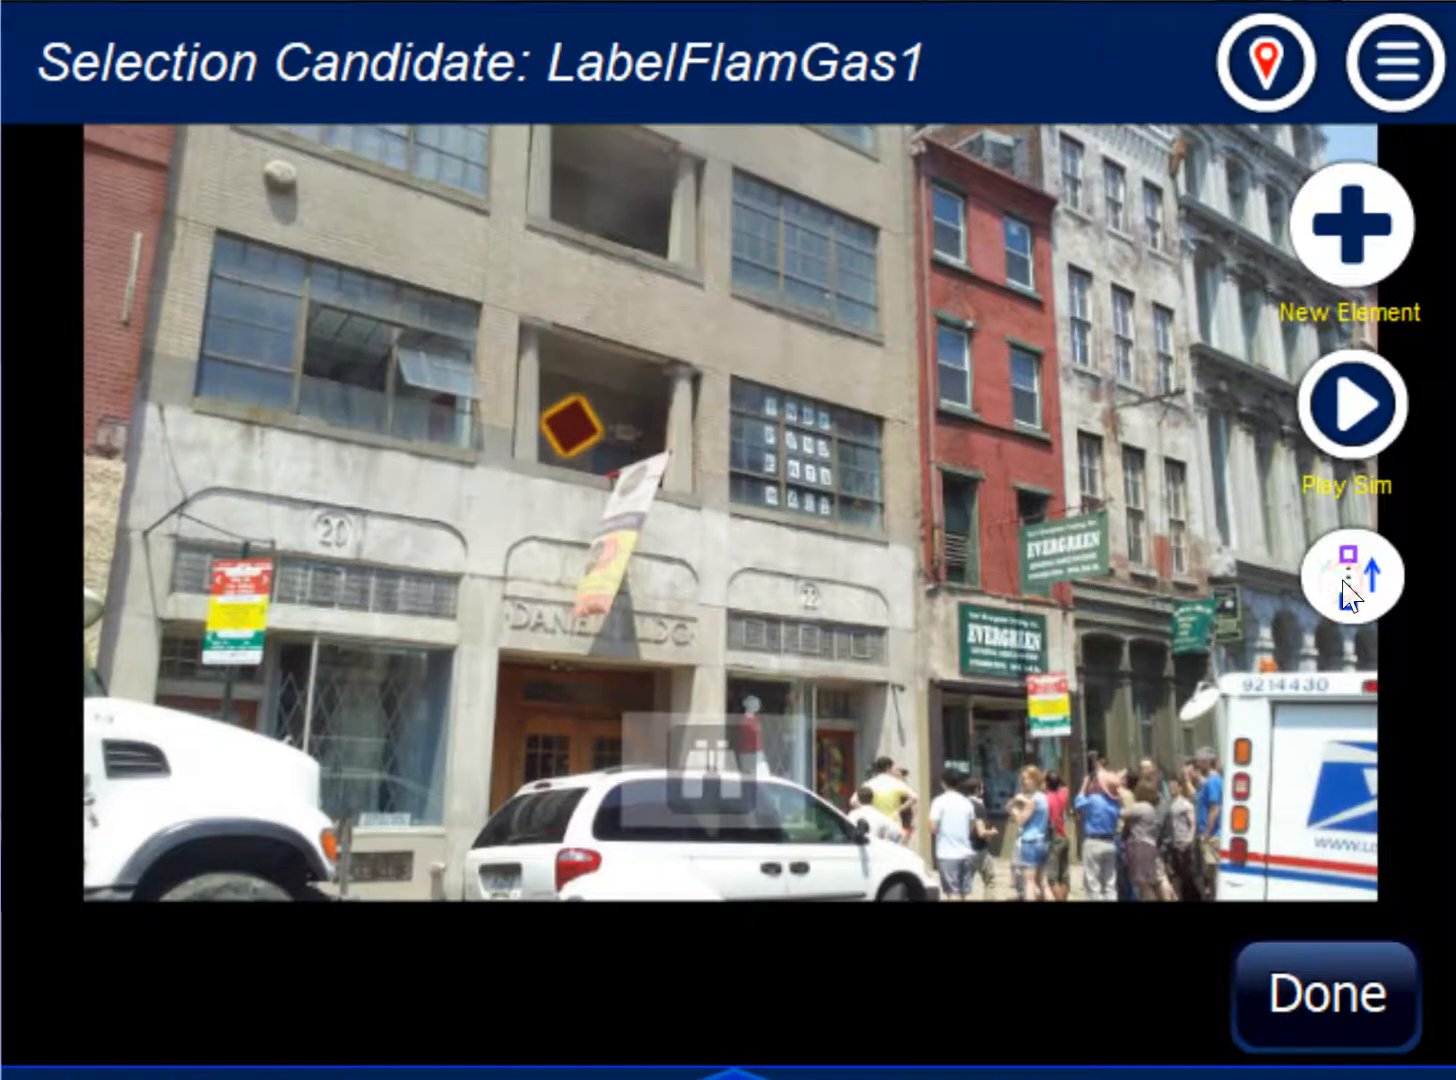
{"action": "left_click", "coordinate": [1346, 598]}
{"action": "left_click", "coordinate": [1345, 599]}
{"action": "left_click", "coordinate": [1343, 600]}
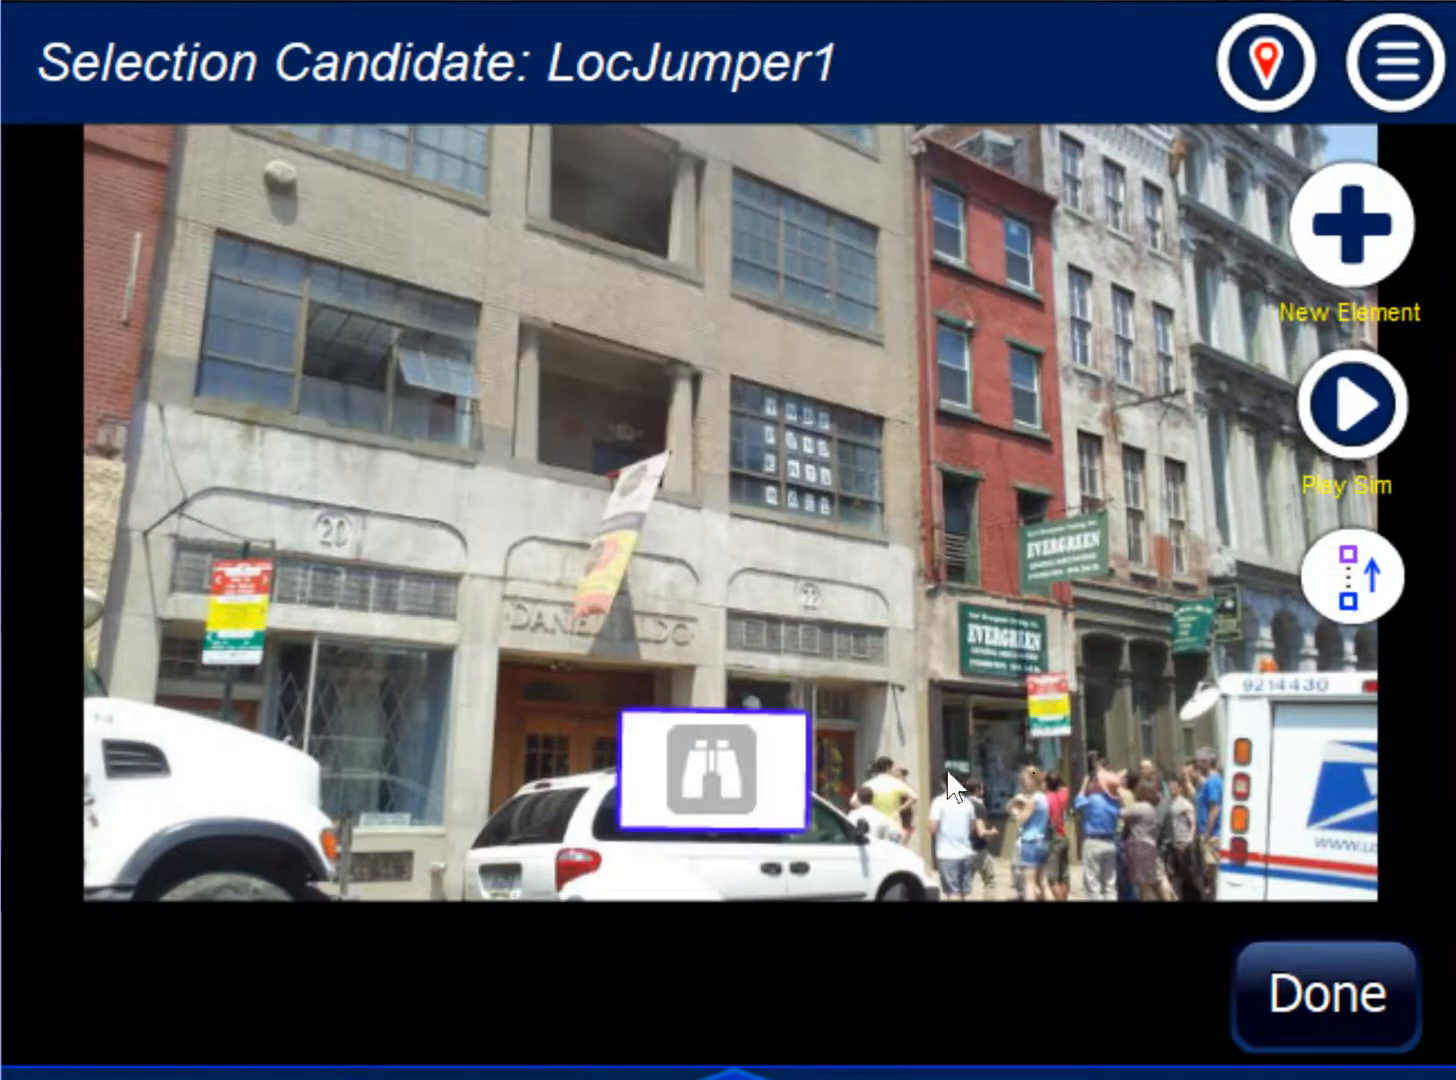
{"action": "left_click", "coordinate": [785, 805]}
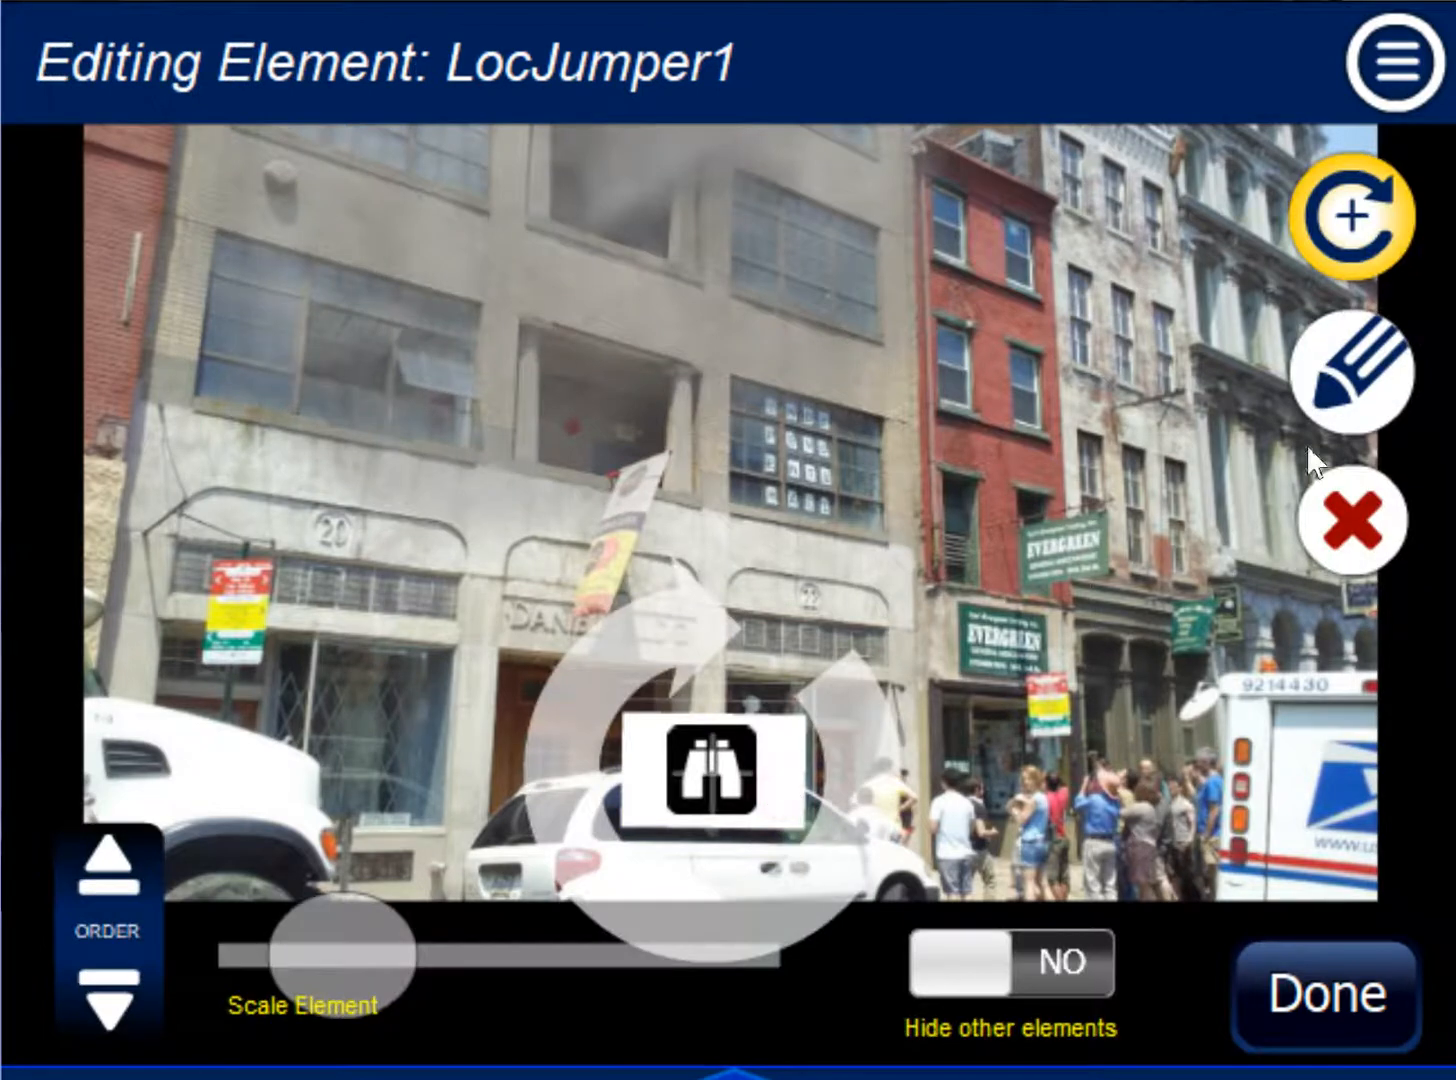
{"action": "left_click", "coordinate": [1310, 416]}
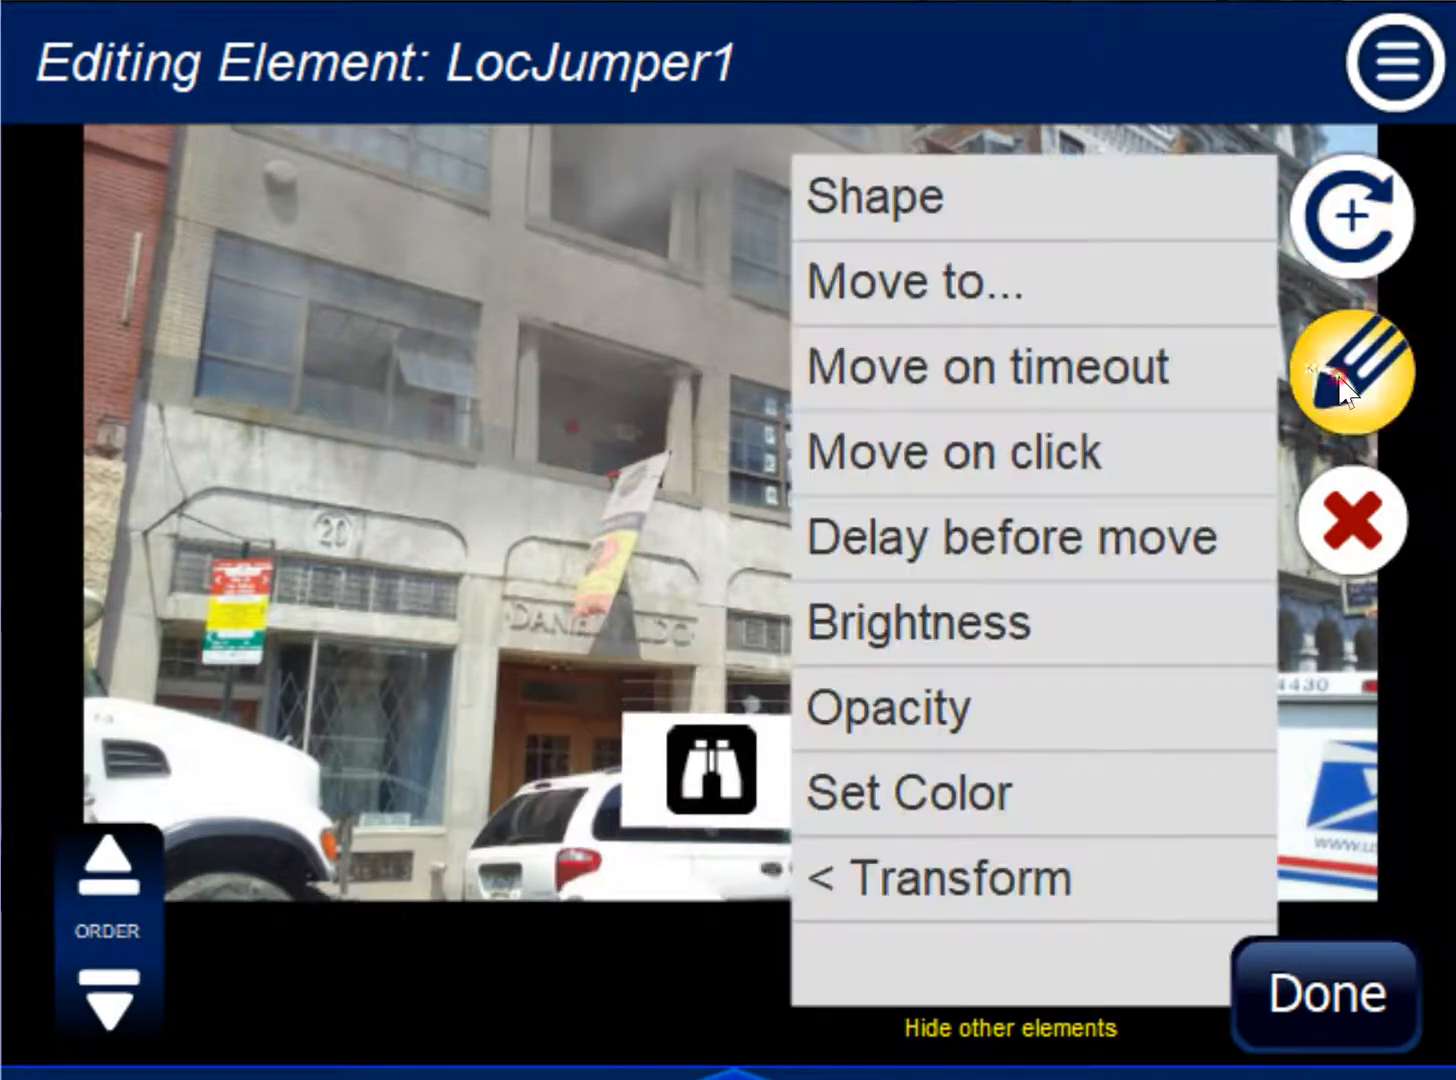
{"action": "left_click", "coordinate": [1006, 453]}
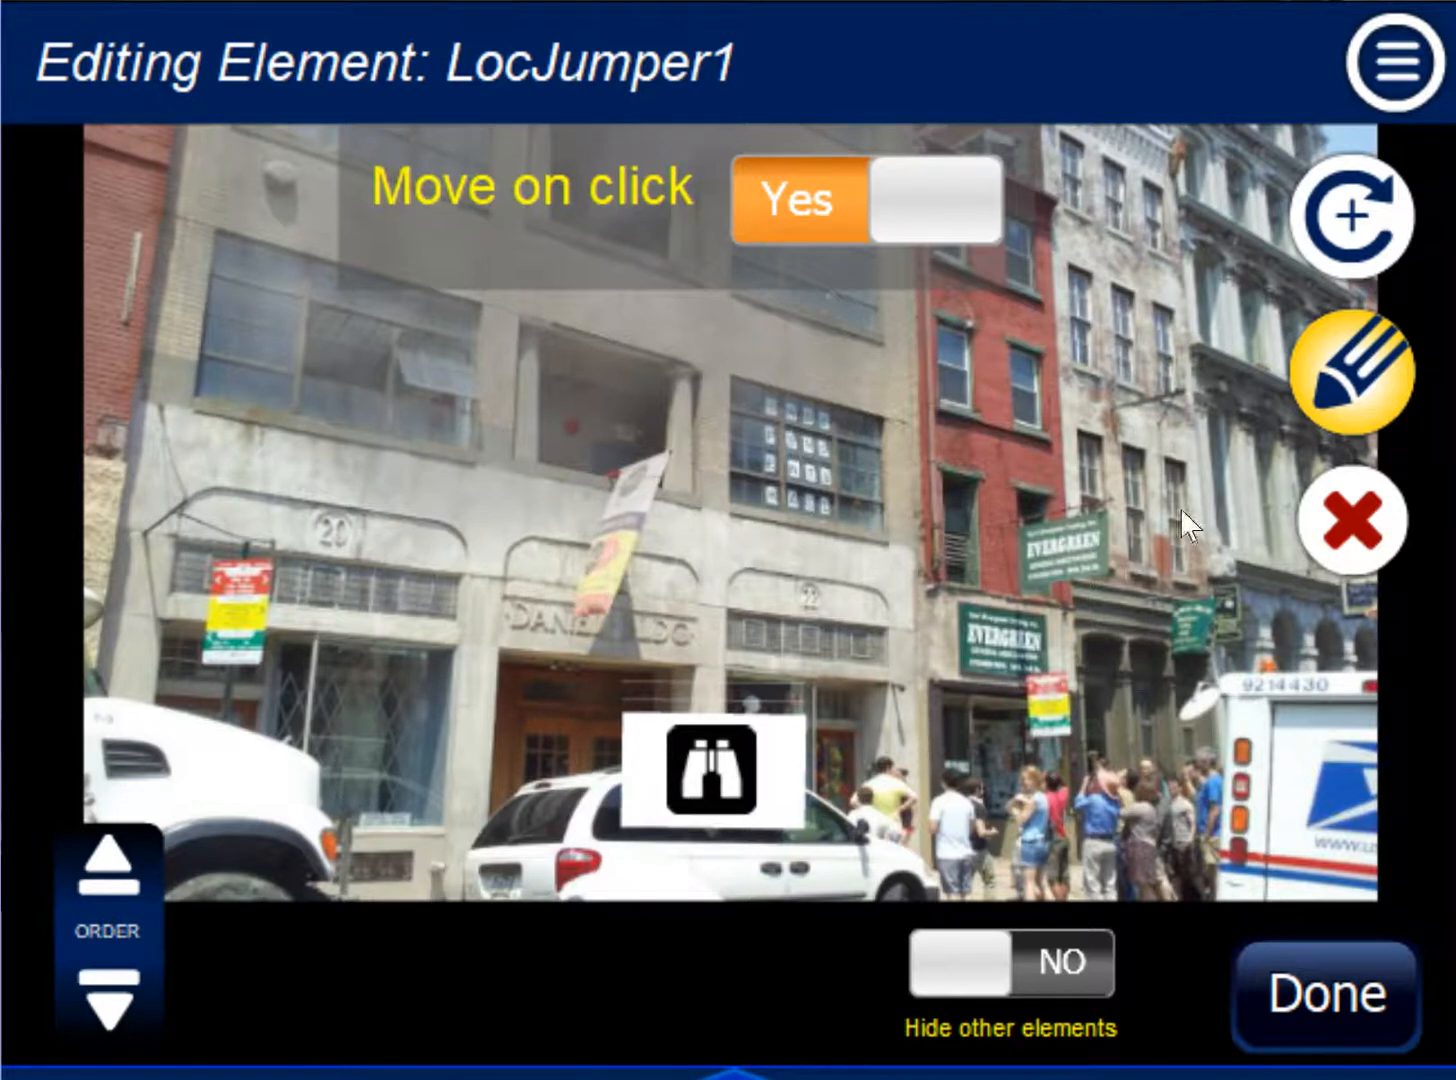
- Lower LocJumper1's opacity to the minimum and finish editing the element
{"action": "left_click", "coordinate": [1376, 380]}
{"action": "left_click", "coordinate": [1376, 380]}
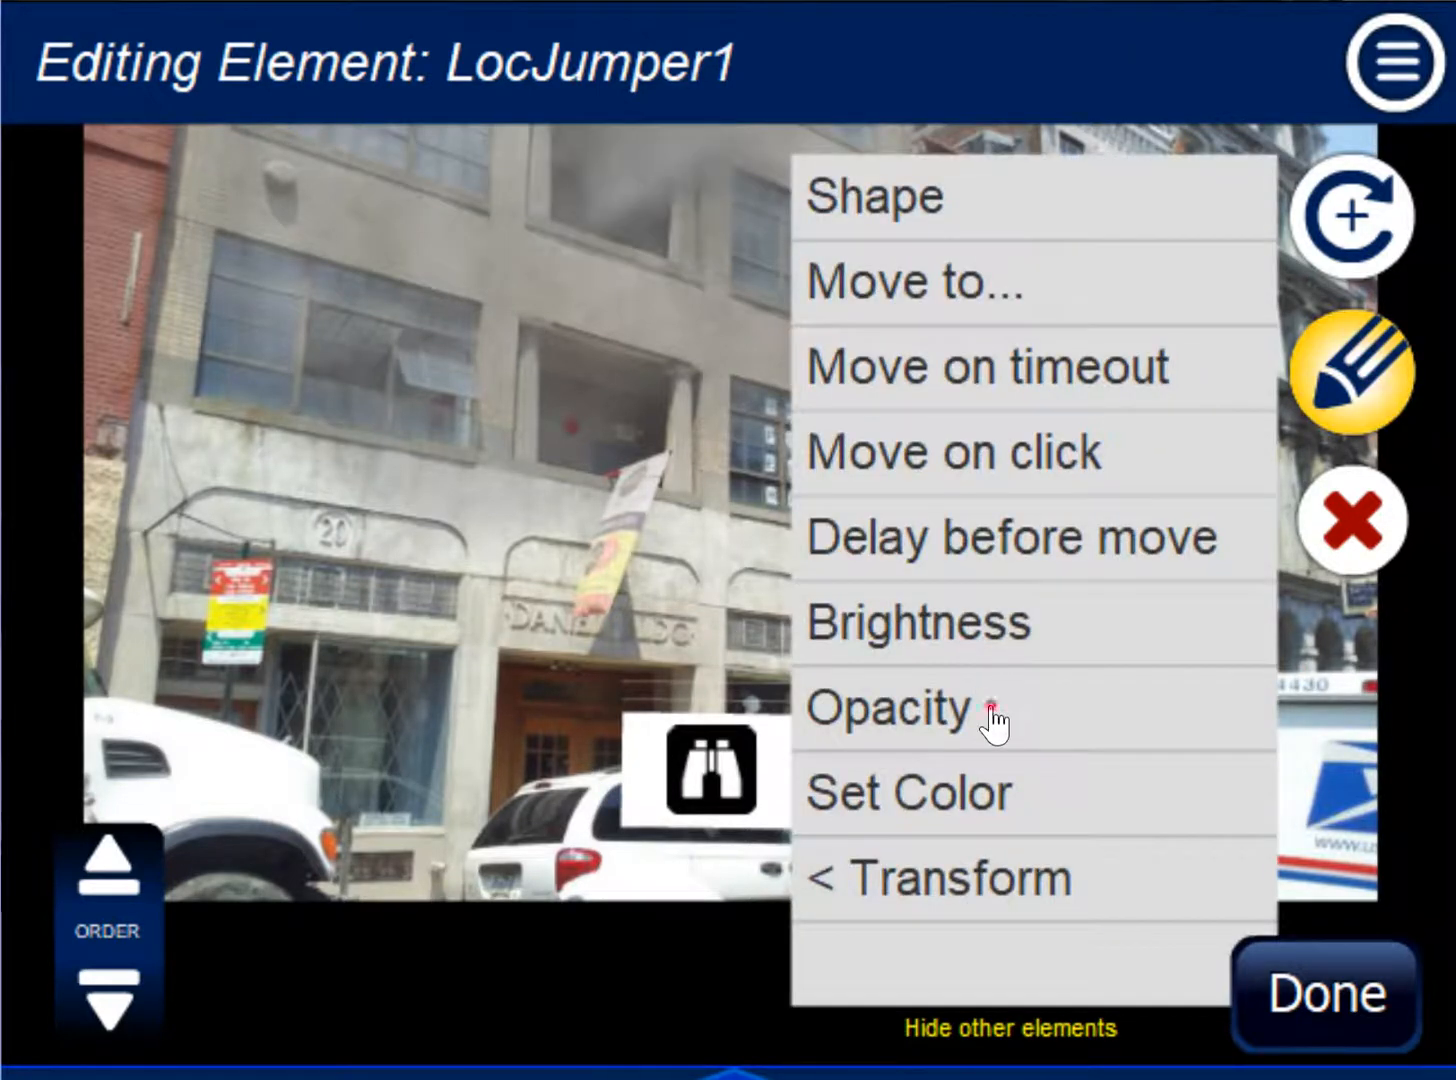
{"action": "left_click", "coordinate": [990, 714]}
{"action": "left_click_drag", "start_coordinate": [675, 937], "coordinate": [273, 900]}
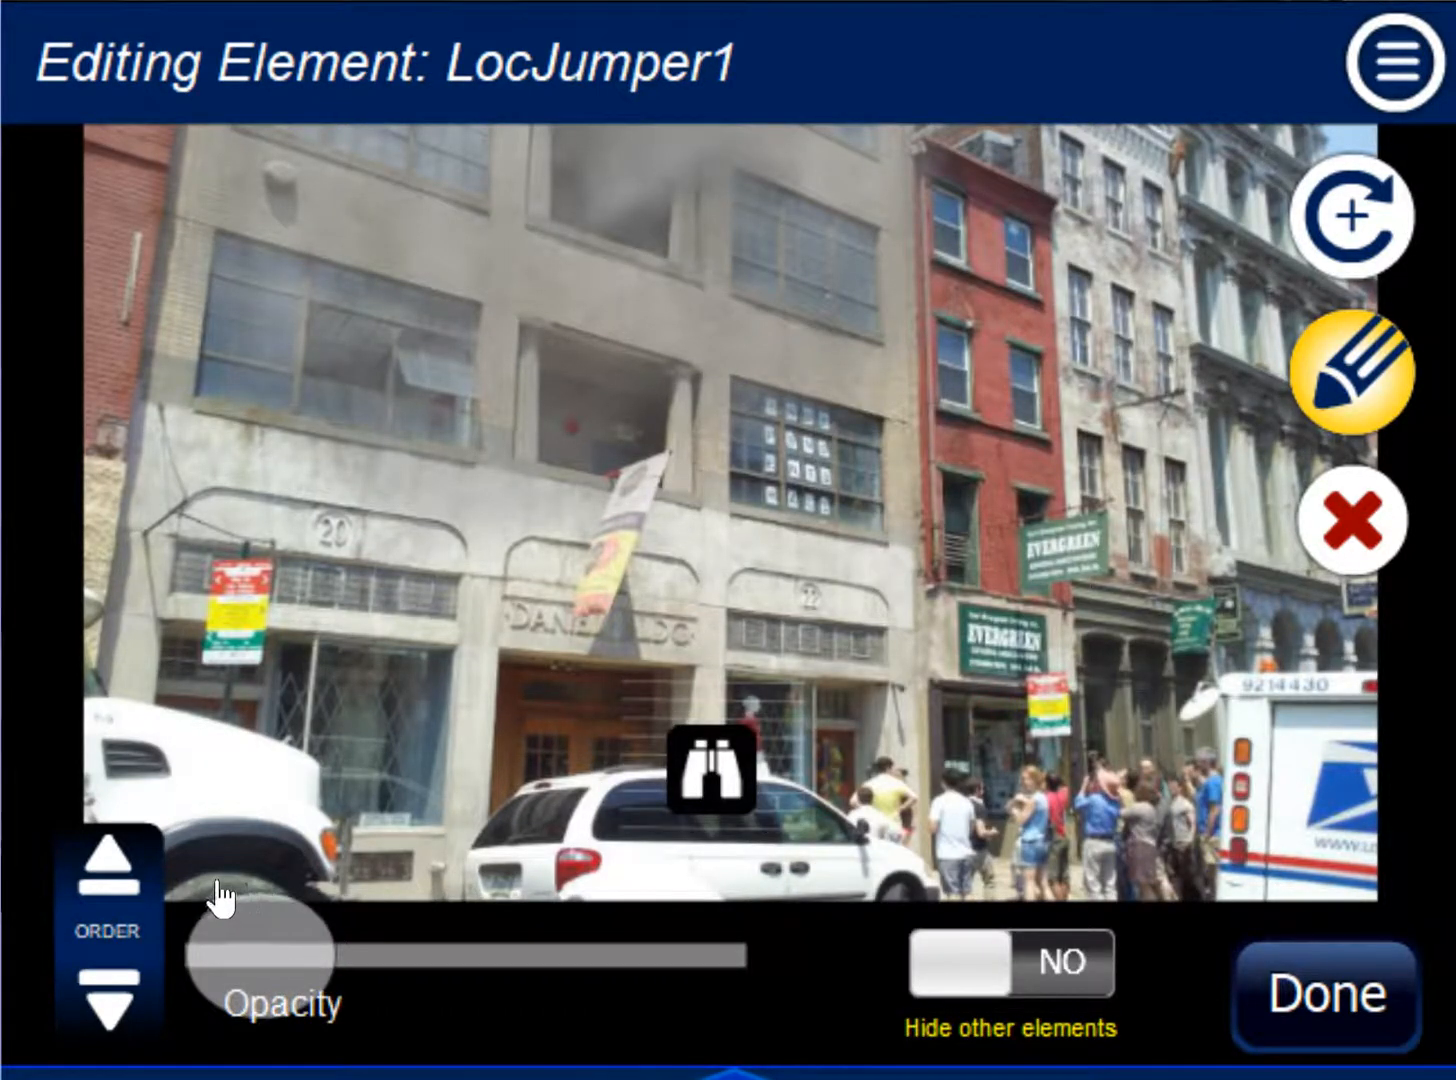
{"action": "left_click", "coordinate": [1300, 1000]}
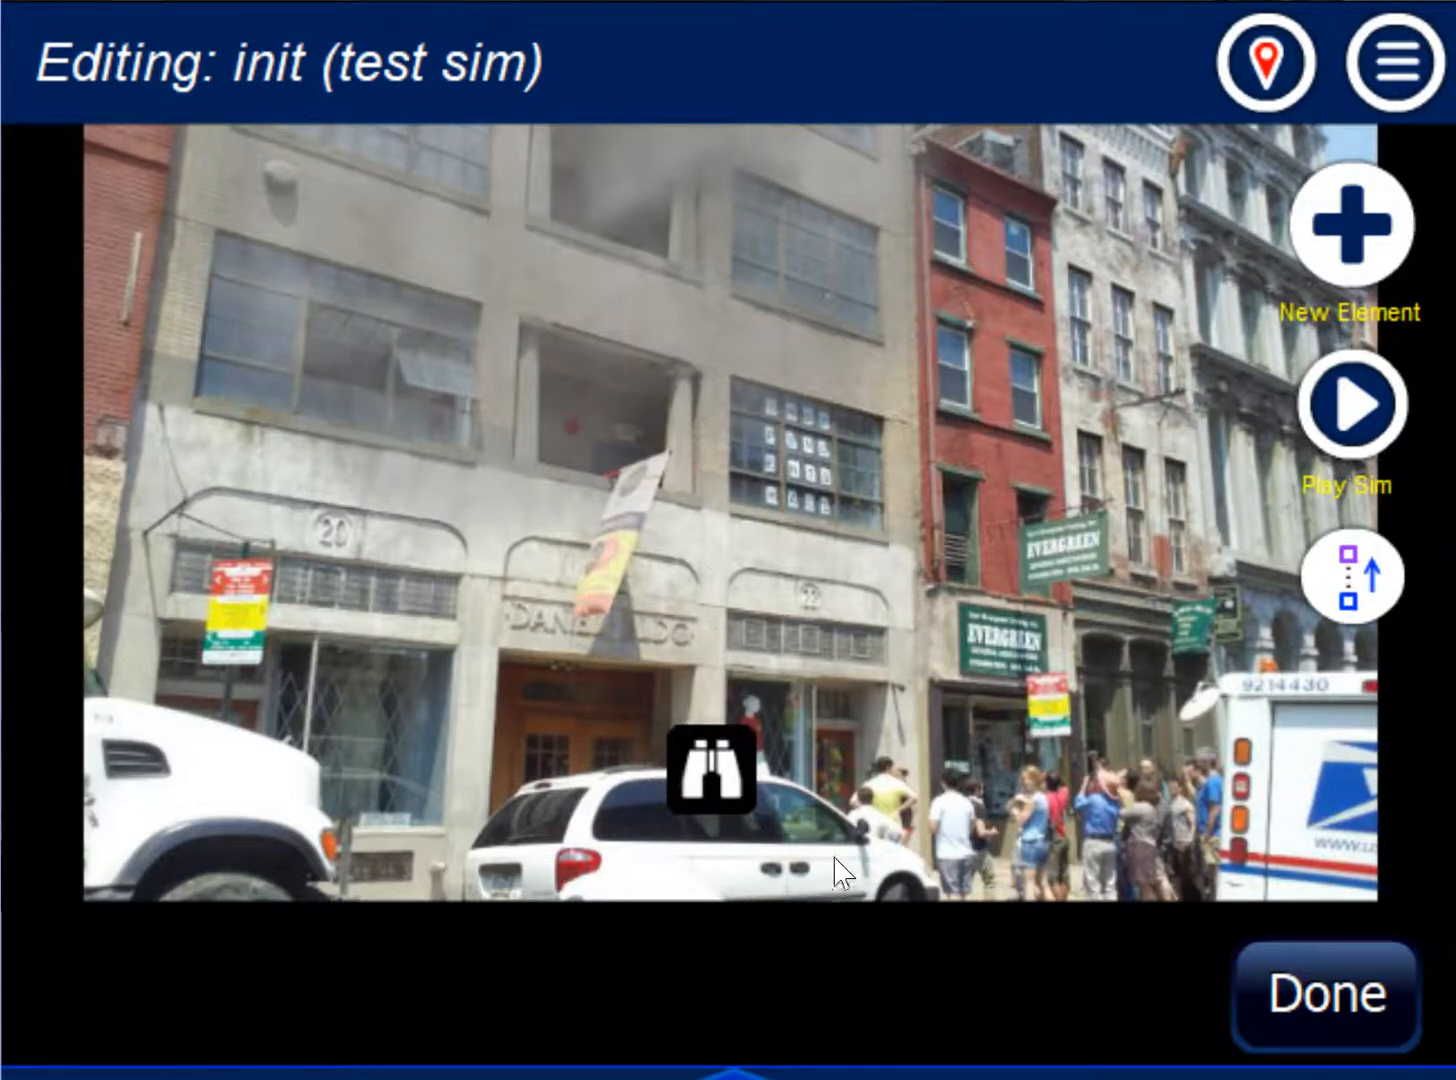
- Copy the LocJumper1 and CSPic1 effects from the init location
{"action": "left_click", "coordinate": [1396, 66]}
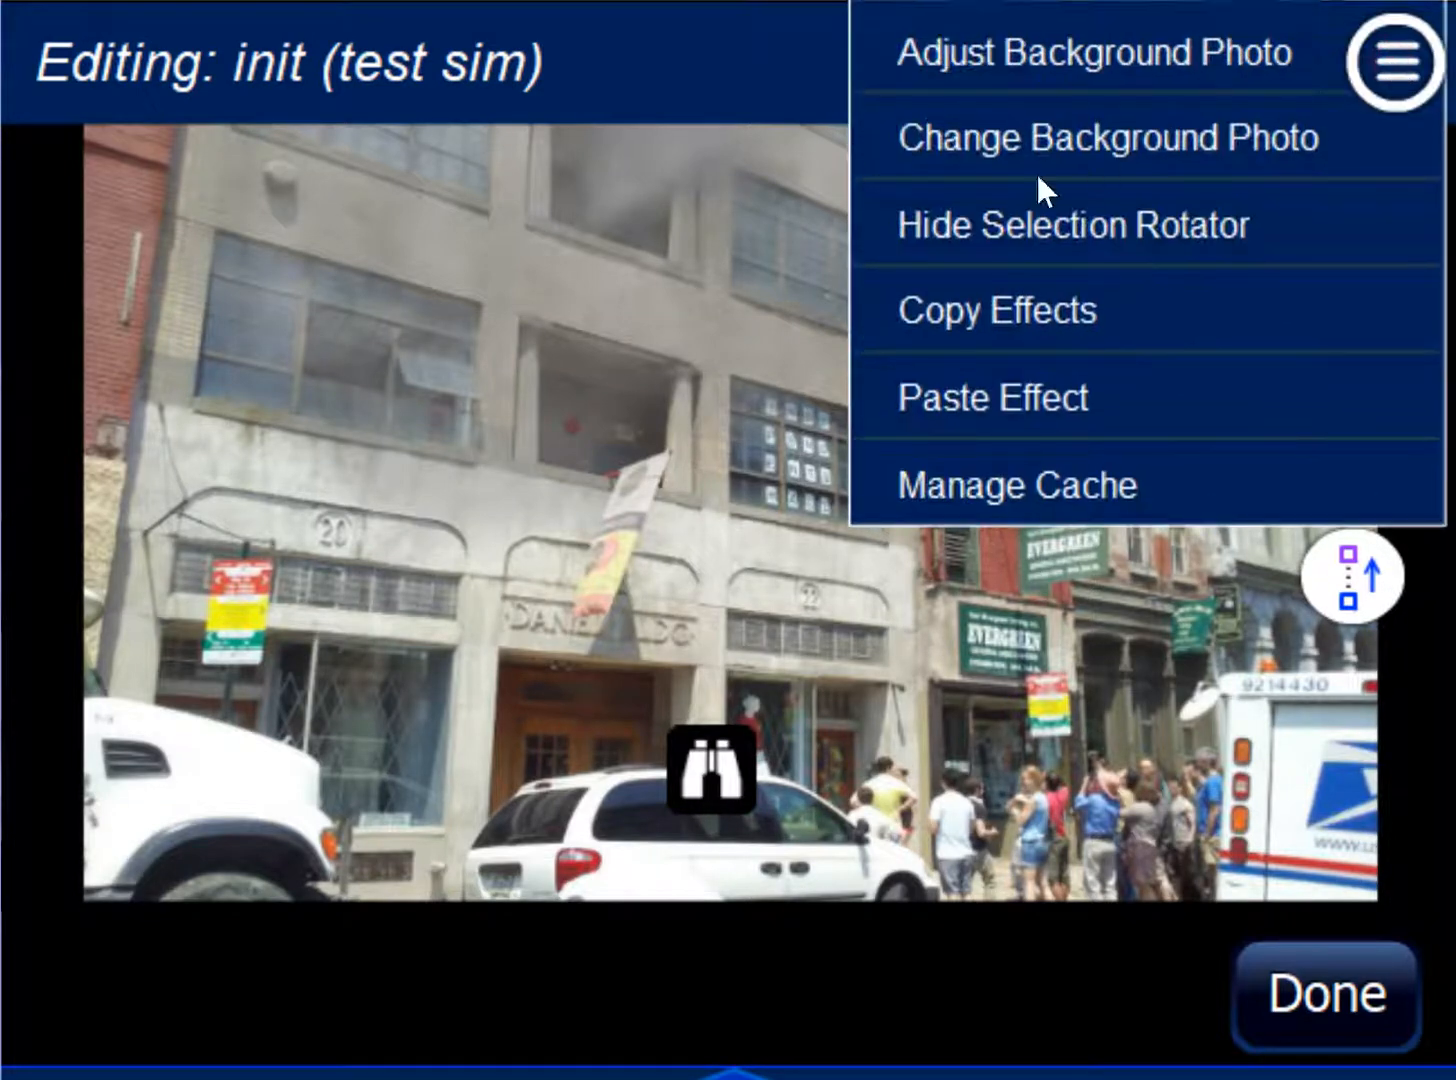
{"action": "left_click", "coordinate": [993, 312]}
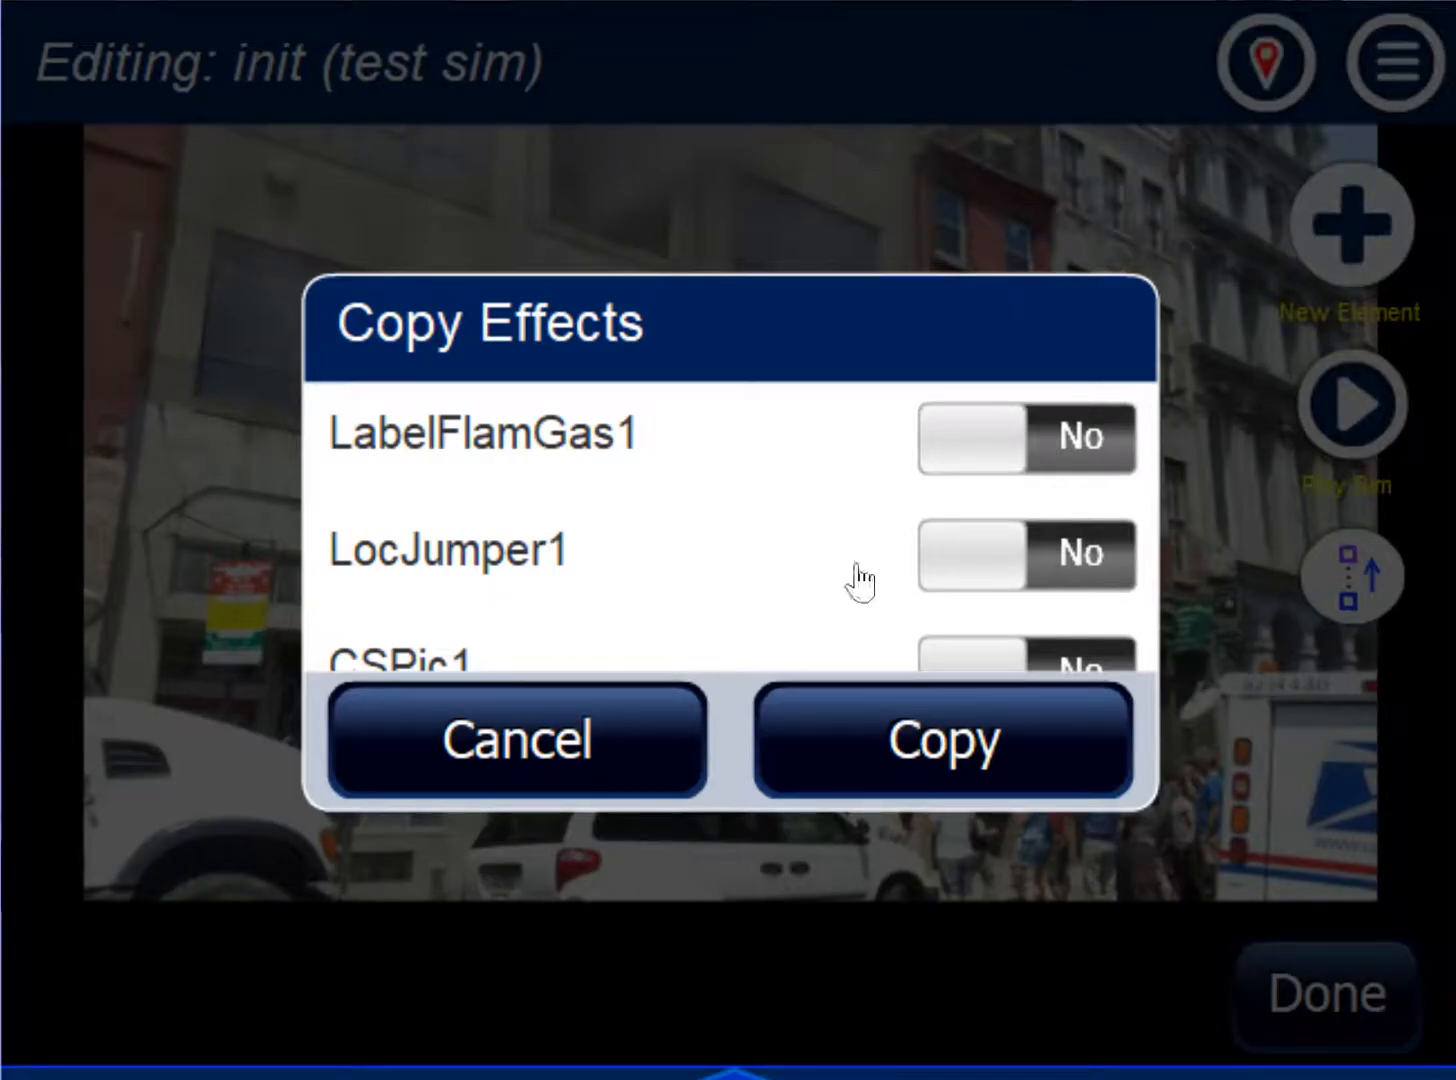
{"action": "left_click", "coordinate": [1070, 565]}
{"action": "left_click_drag", "start_coordinate": [861, 608], "coordinate": [884, 488]}
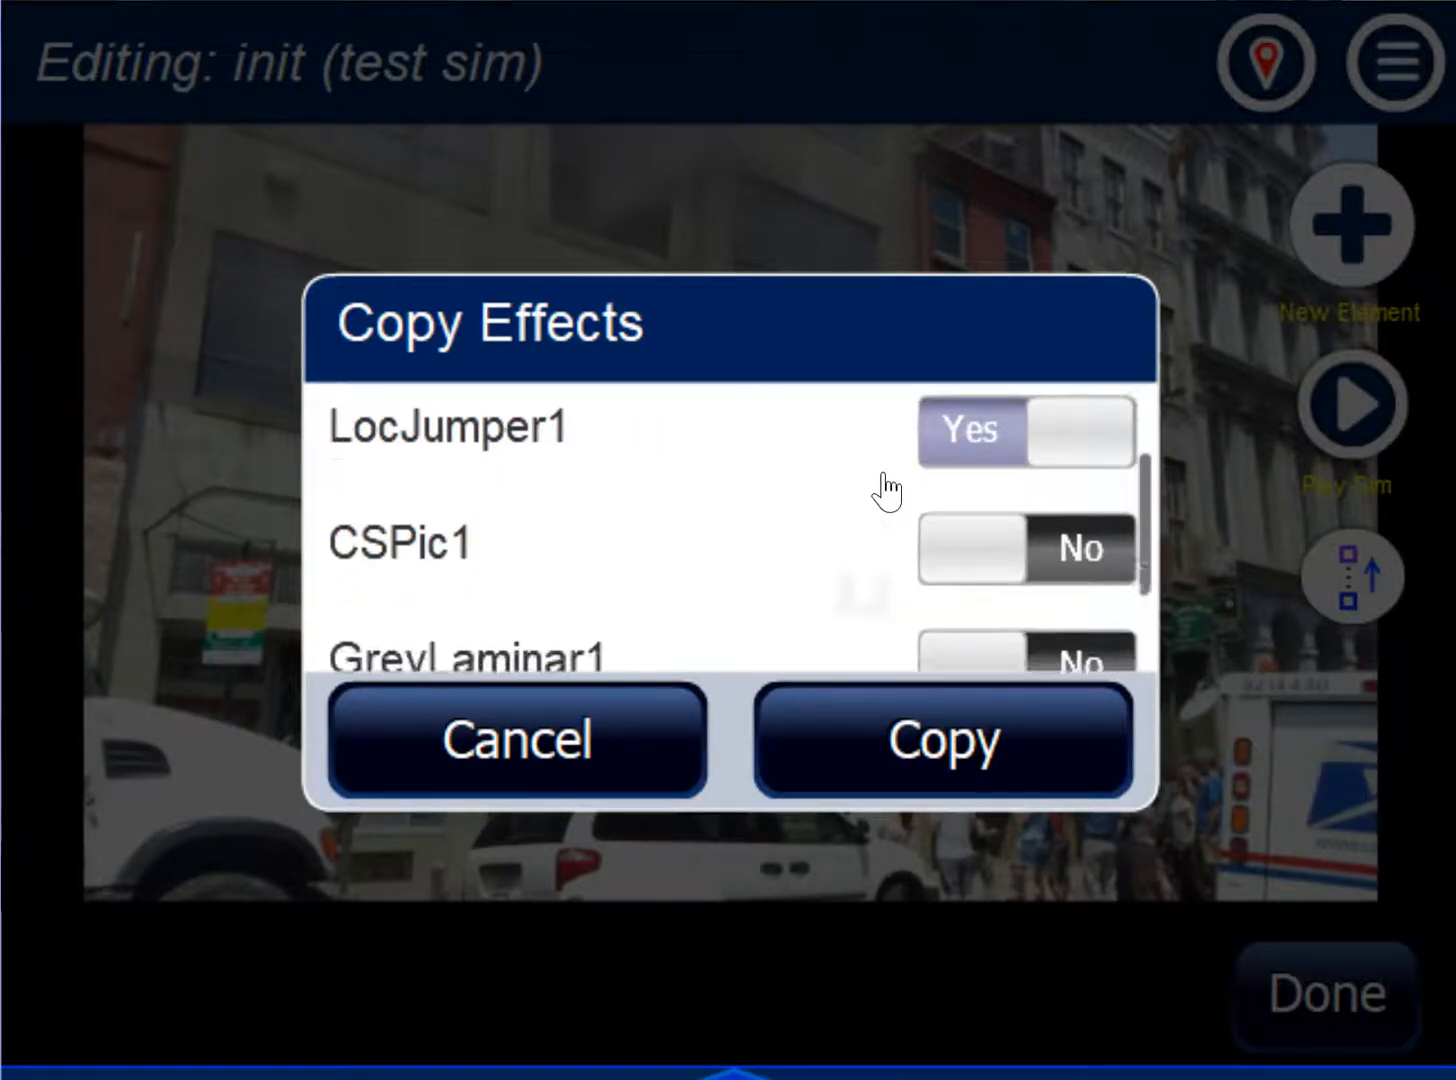
{"action": "left_click", "coordinate": [1073, 550]}
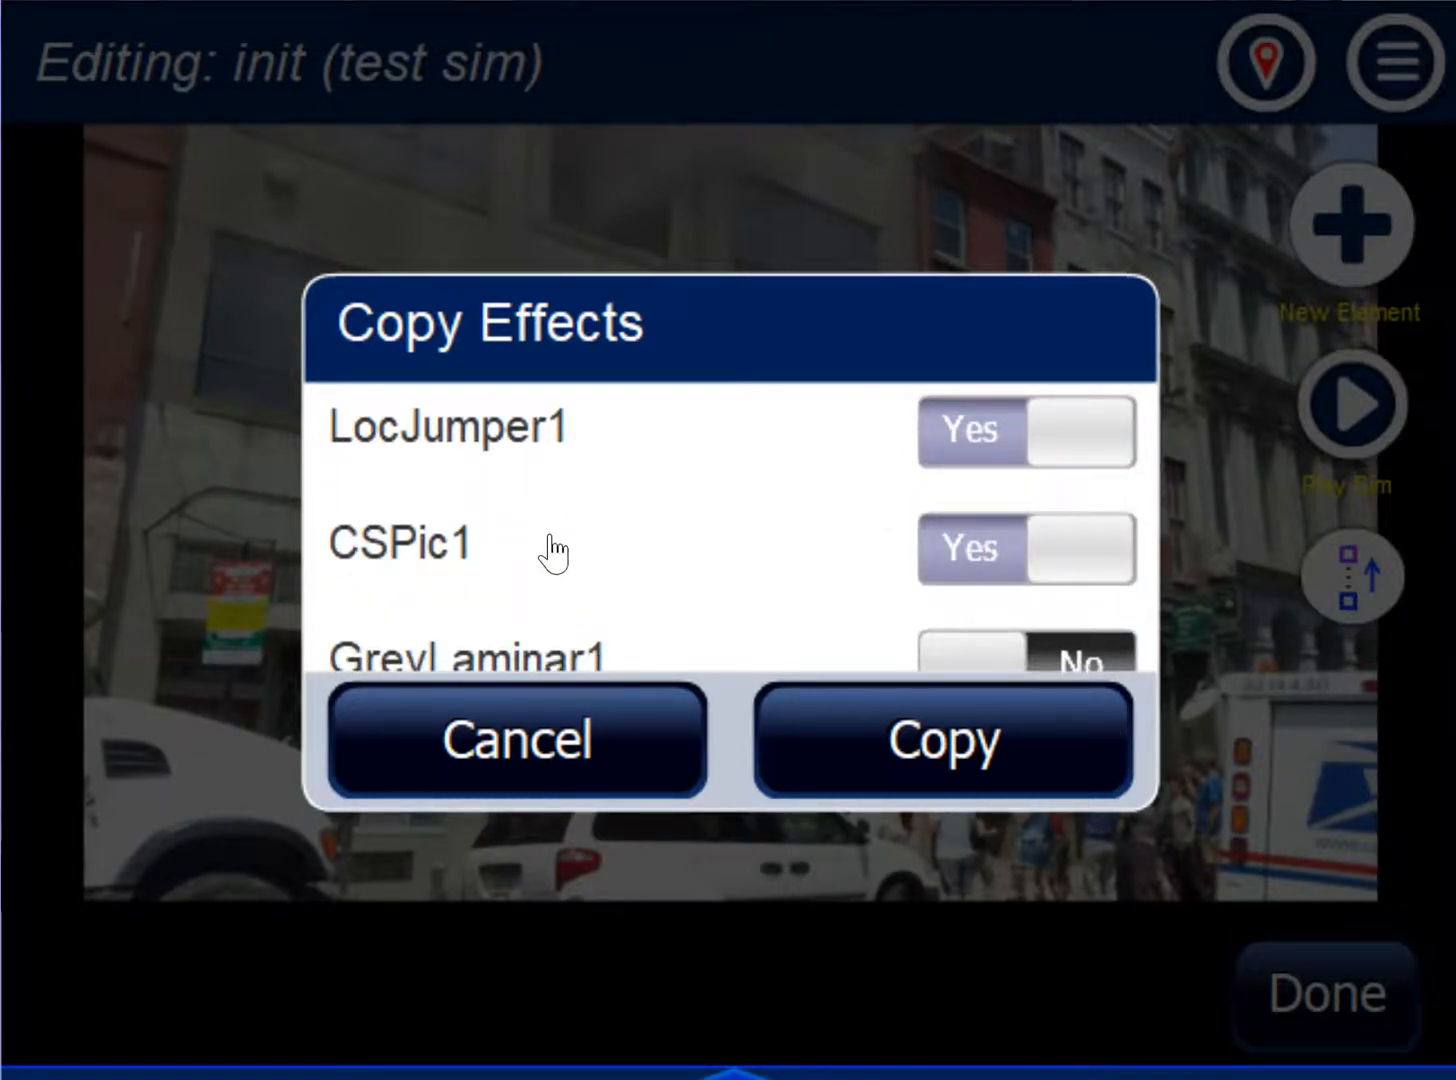
{"action": "left_click_drag", "start_coordinate": [553, 553], "coordinate": [686, 432]}
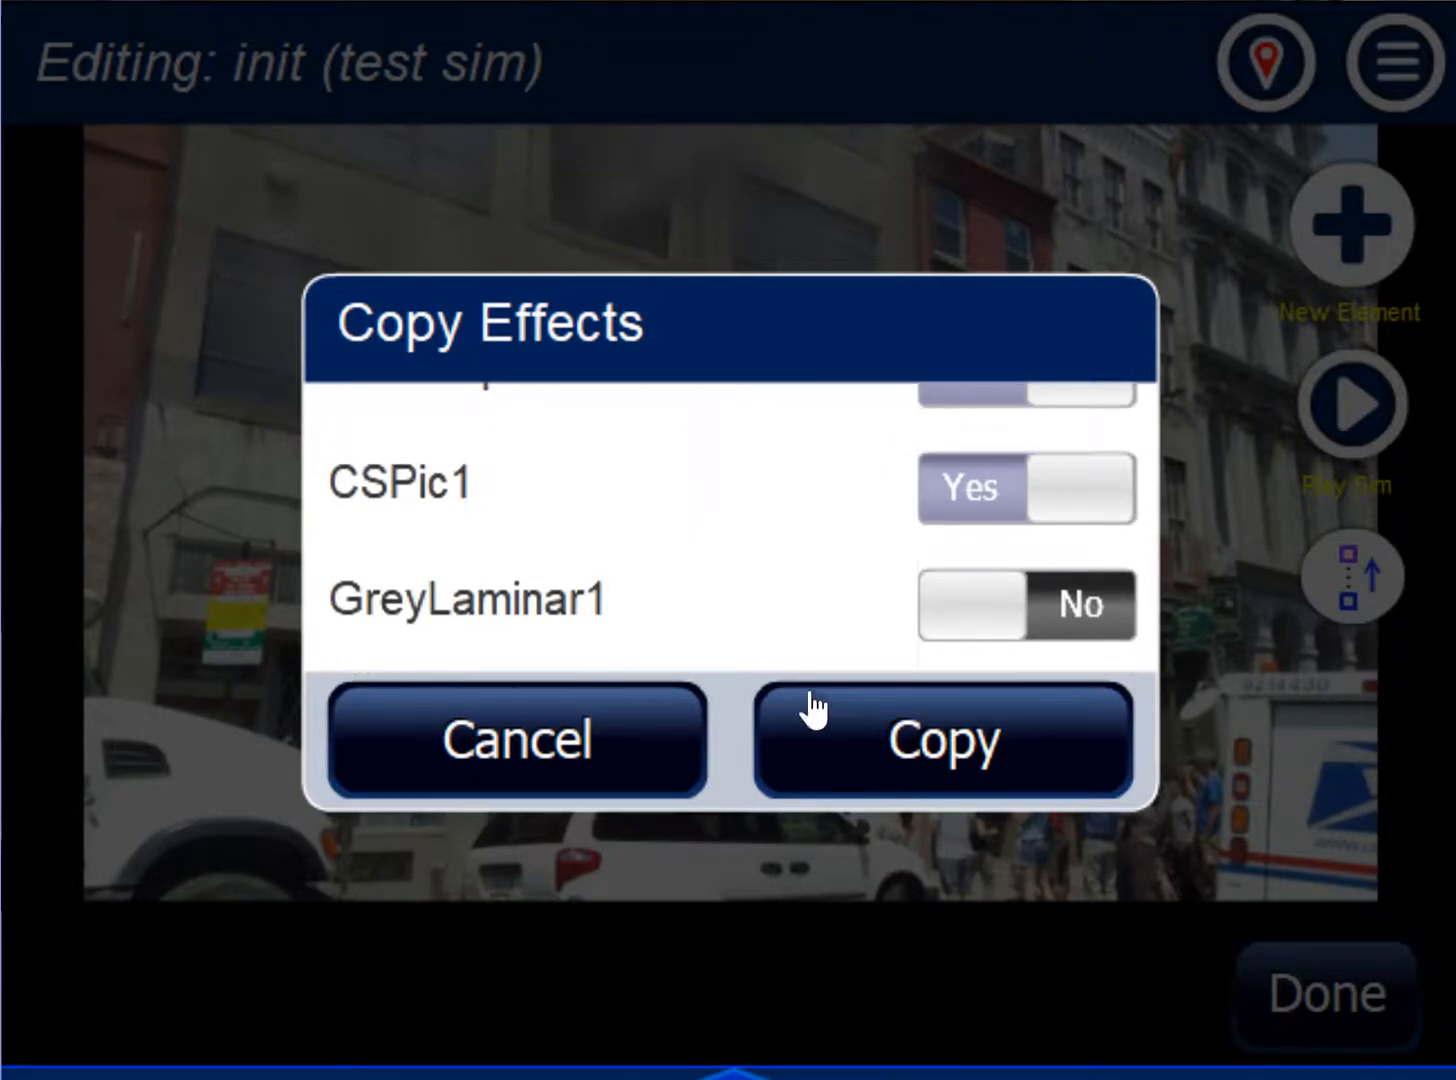
{"action": "left_click", "coordinate": [903, 734]}
- Switch to editing the initz location and paste the copied jumper and binoculars effects there
{"action": "left_click", "coordinate": [1265, 65]}
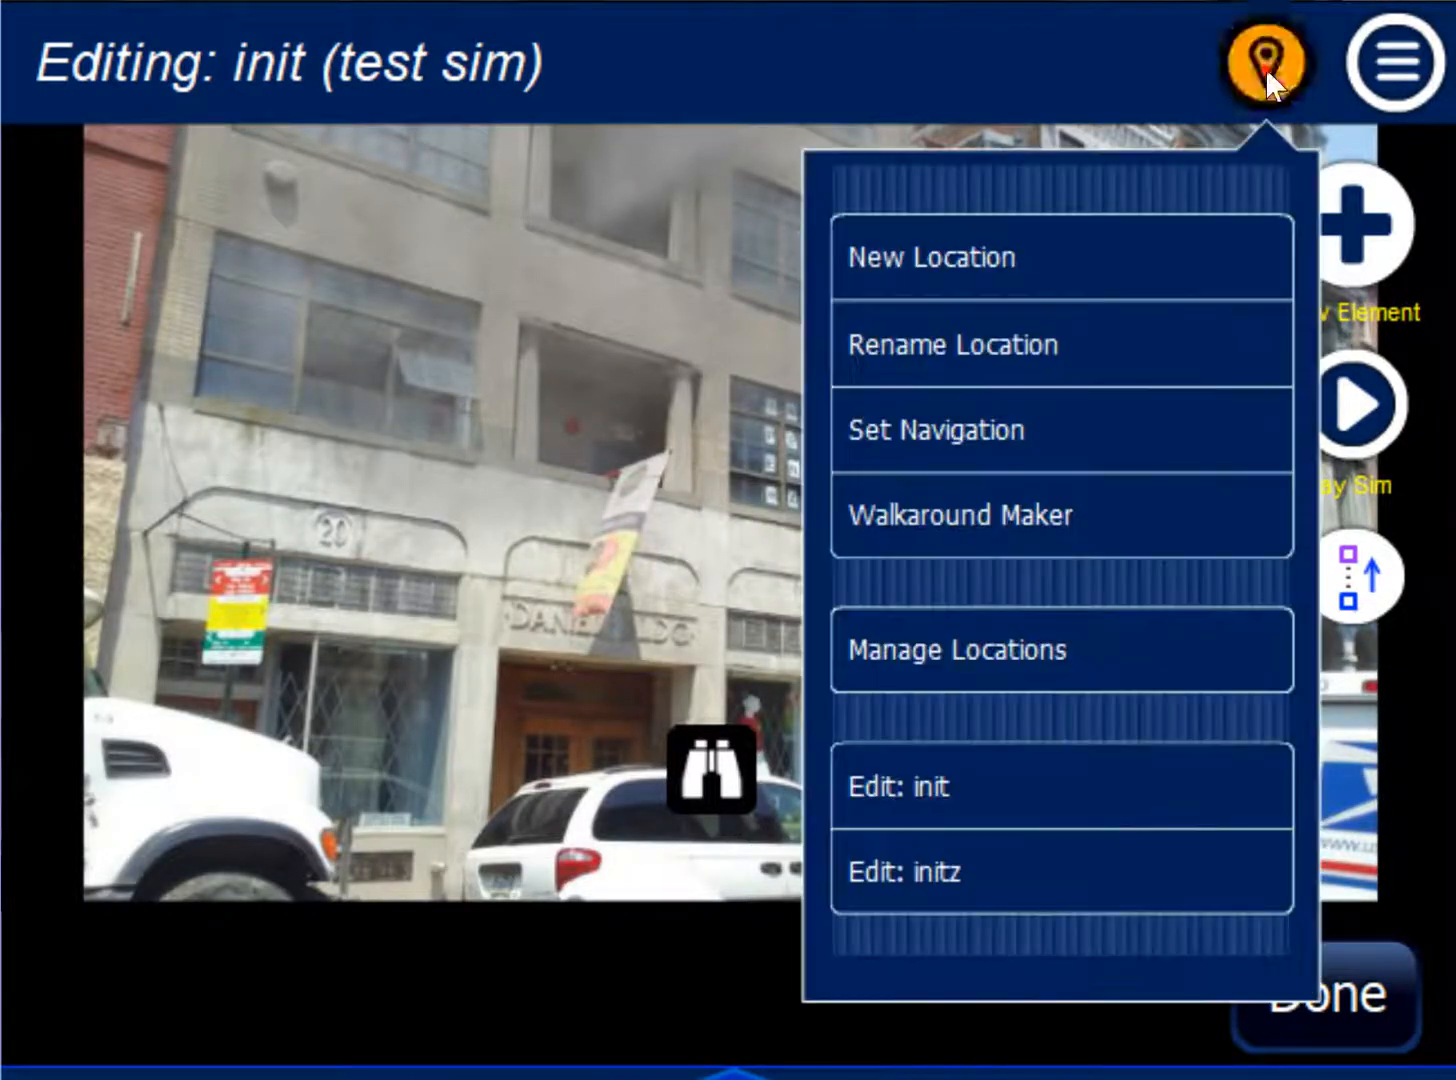
{"action": "left_click_drag", "start_coordinate": [1011, 822], "coordinate": [1011, 741]}
{"action": "left_click", "coordinate": [968, 887]}
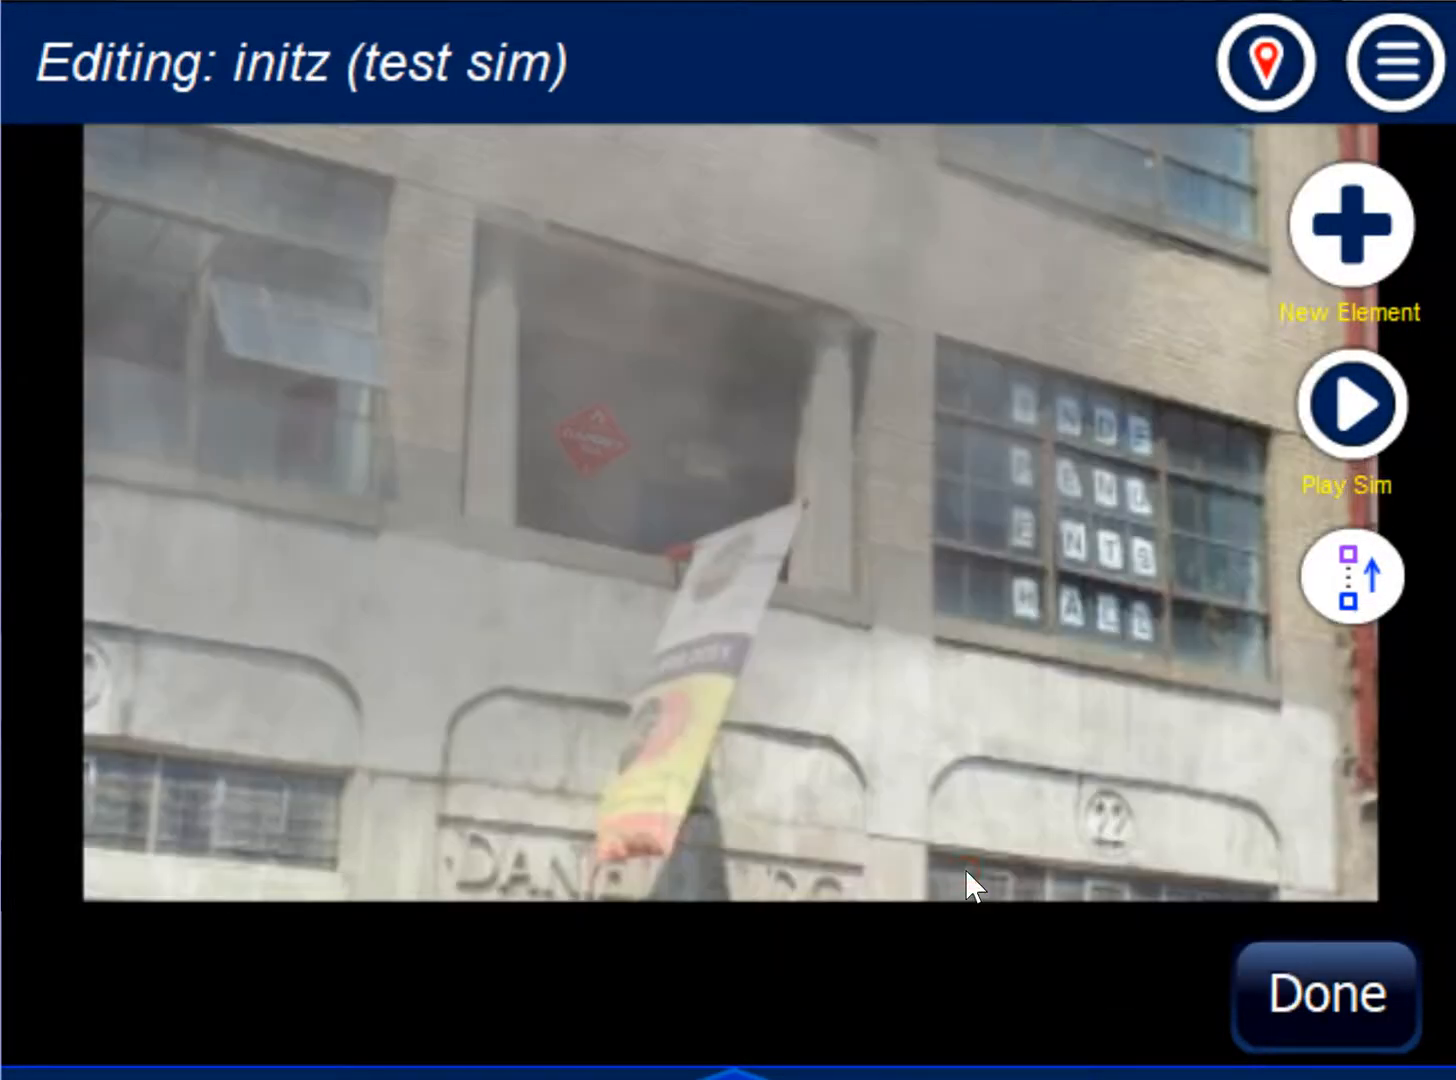
{"action": "left_click", "coordinate": [1392, 70]}
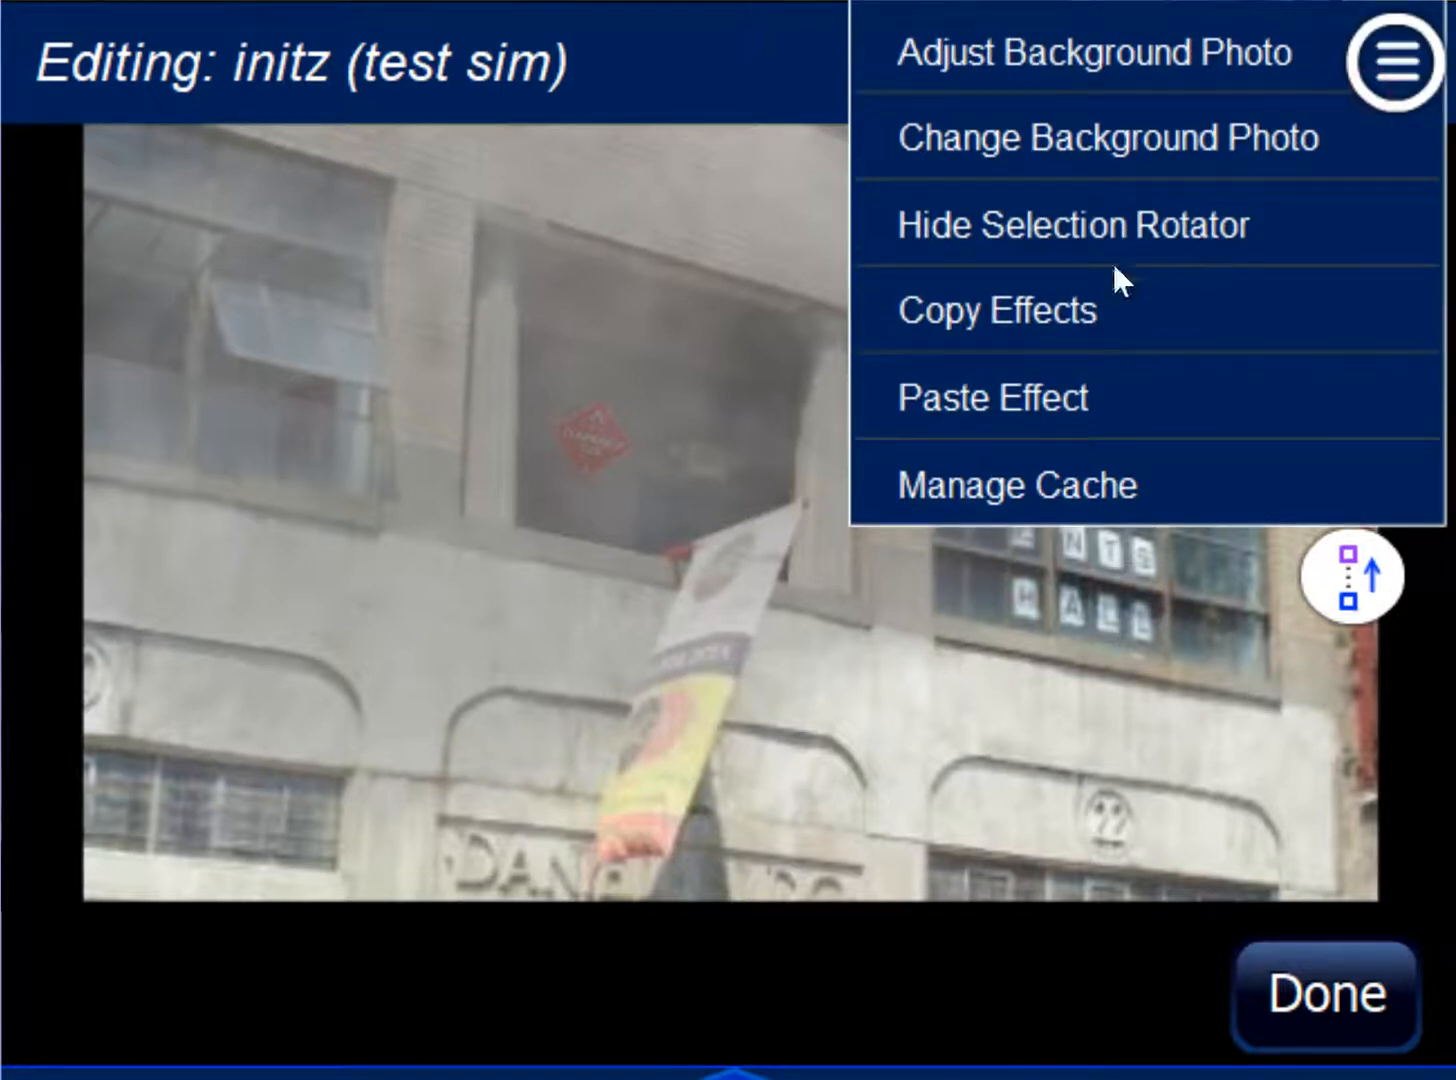
{"action": "left_click", "coordinate": [1076, 372]}
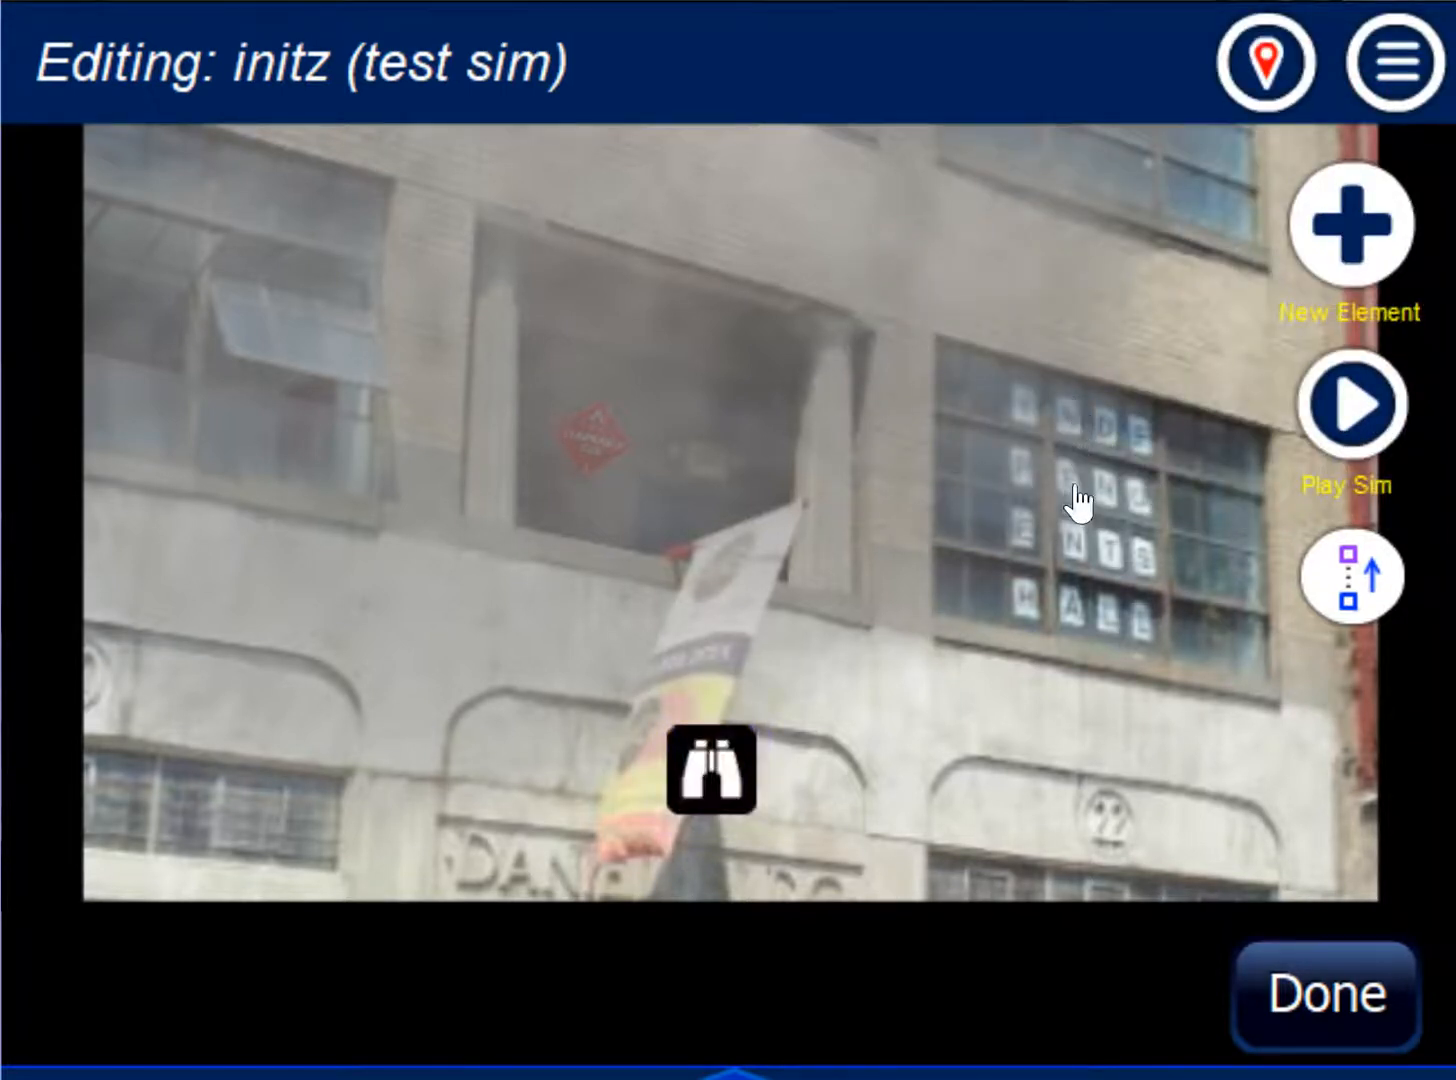
- Cycle through the overlapping elements in the initz location and select the LocJumper1 rectangle around the binoculars icon
{"action": "left_click", "coordinate": [1348, 600]}
{"action": "left_click", "coordinate": [1348, 600]}
{"action": "left_click", "coordinate": [1348, 600]}
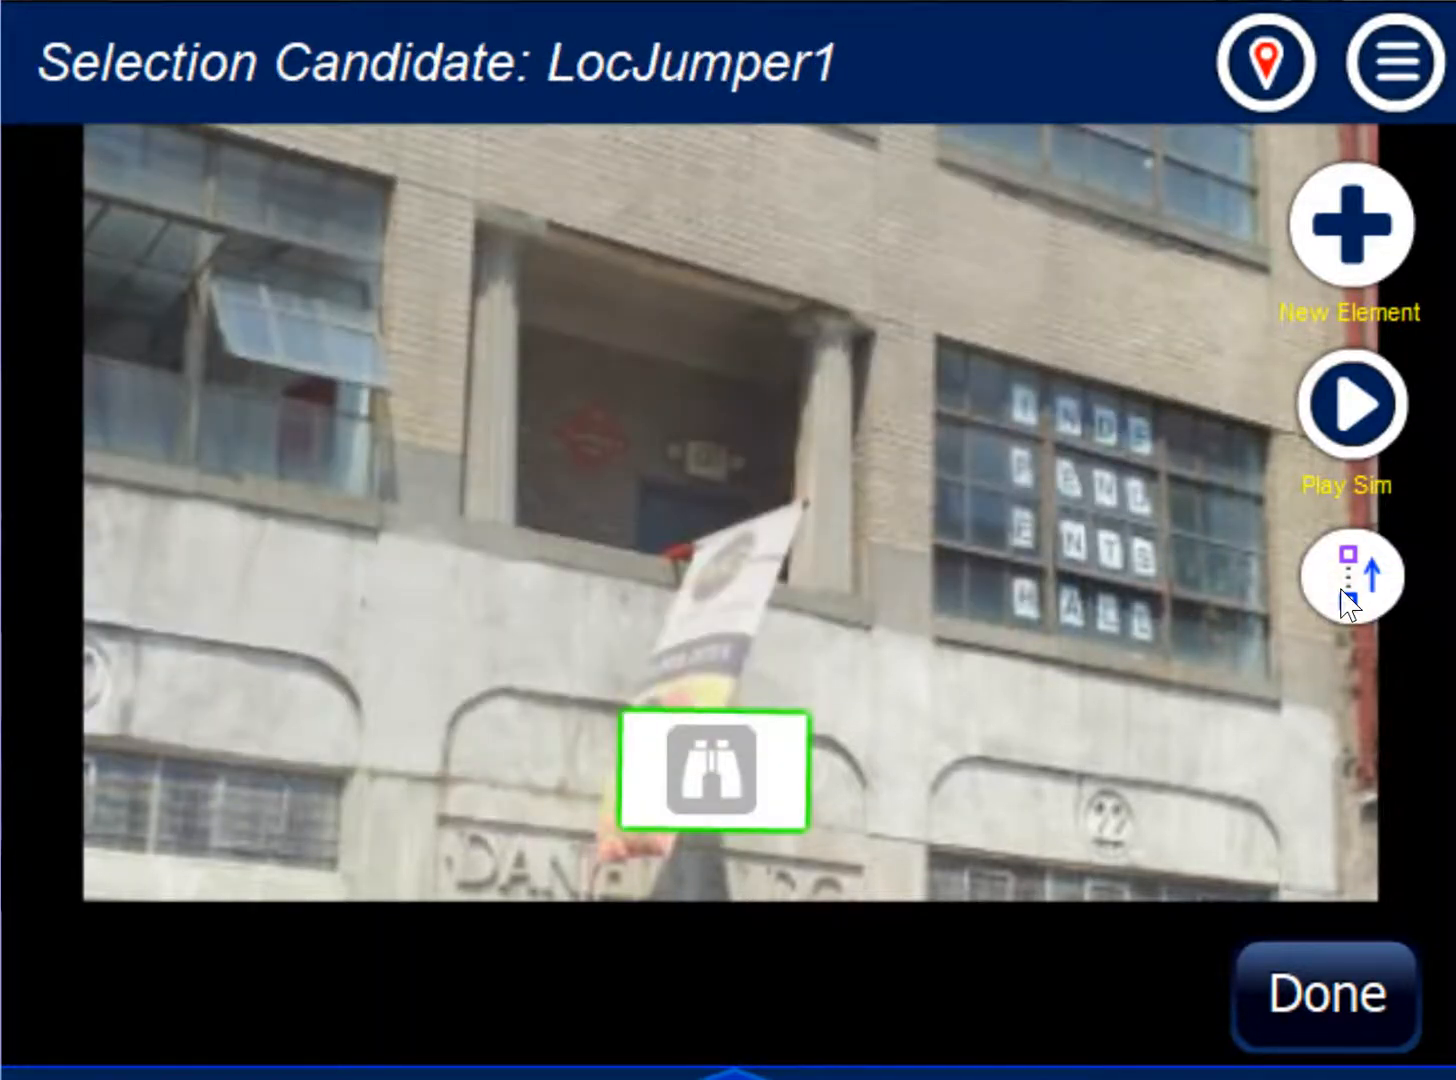
{"action": "left_click", "coordinate": [1348, 600]}
{"action": "left_click", "coordinate": [1348, 600]}
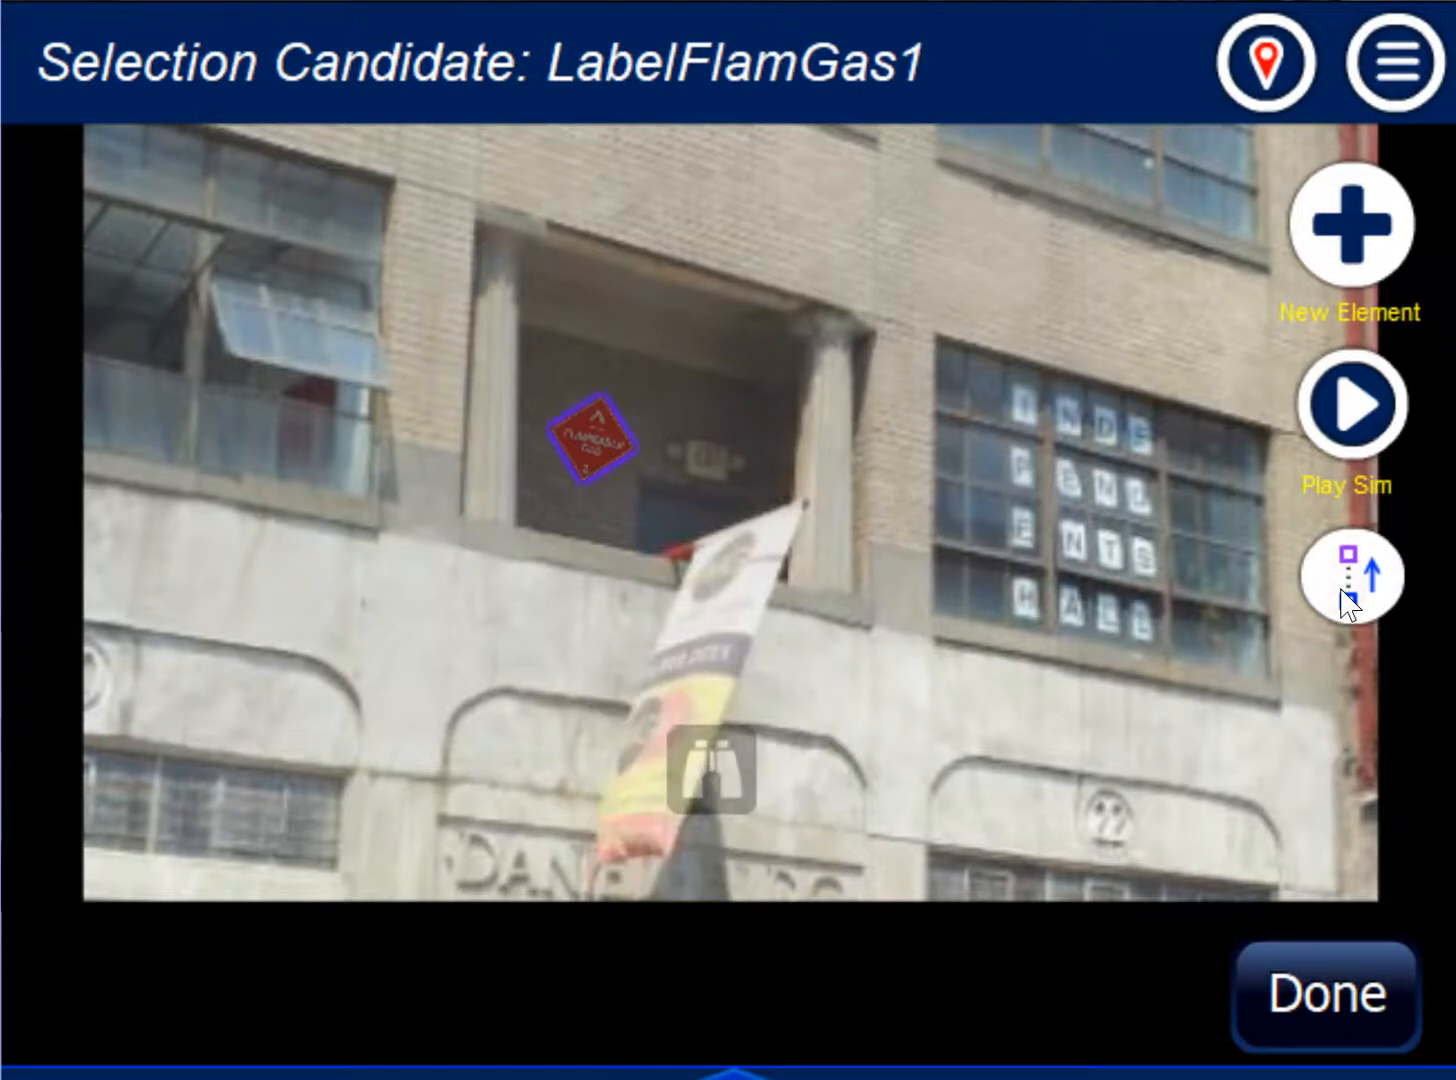
{"action": "left_click", "coordinate": [1348, 600]}
{"action": "left_click", "coordinate": [1348, 600]}
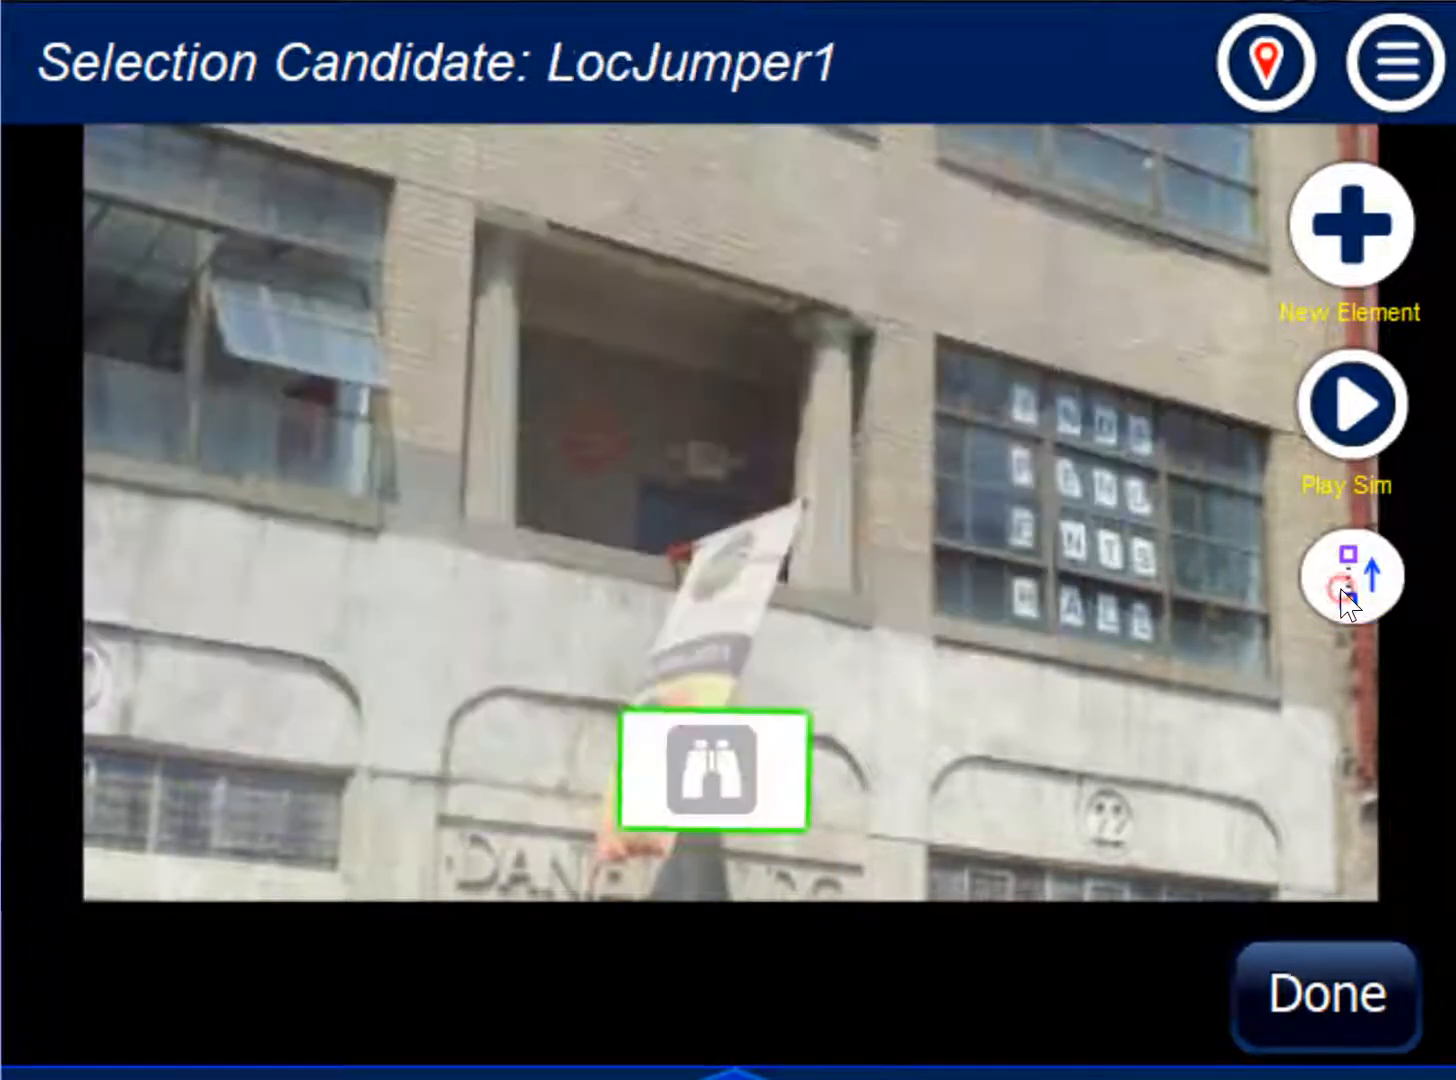
{"action": "left_click", "coordinate": [775, 800]}
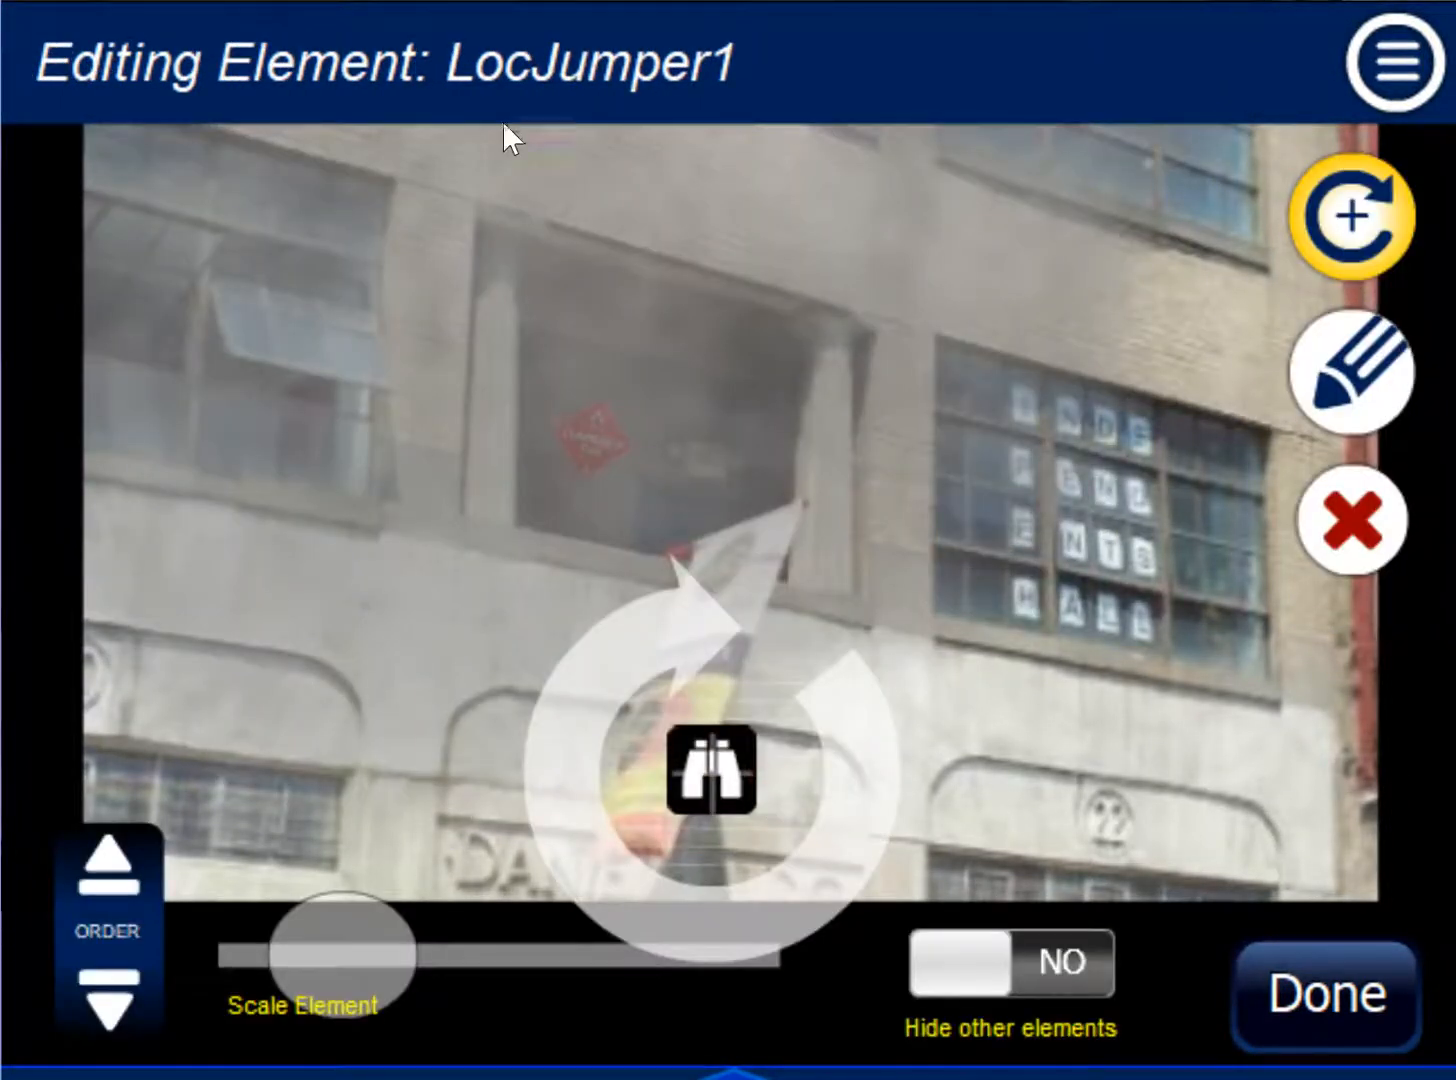
- Set the Move to destination of LocJumper1 in the initz location to init and finish editing the element
{"action": "left_click", "coordinate": [1314, 392]}
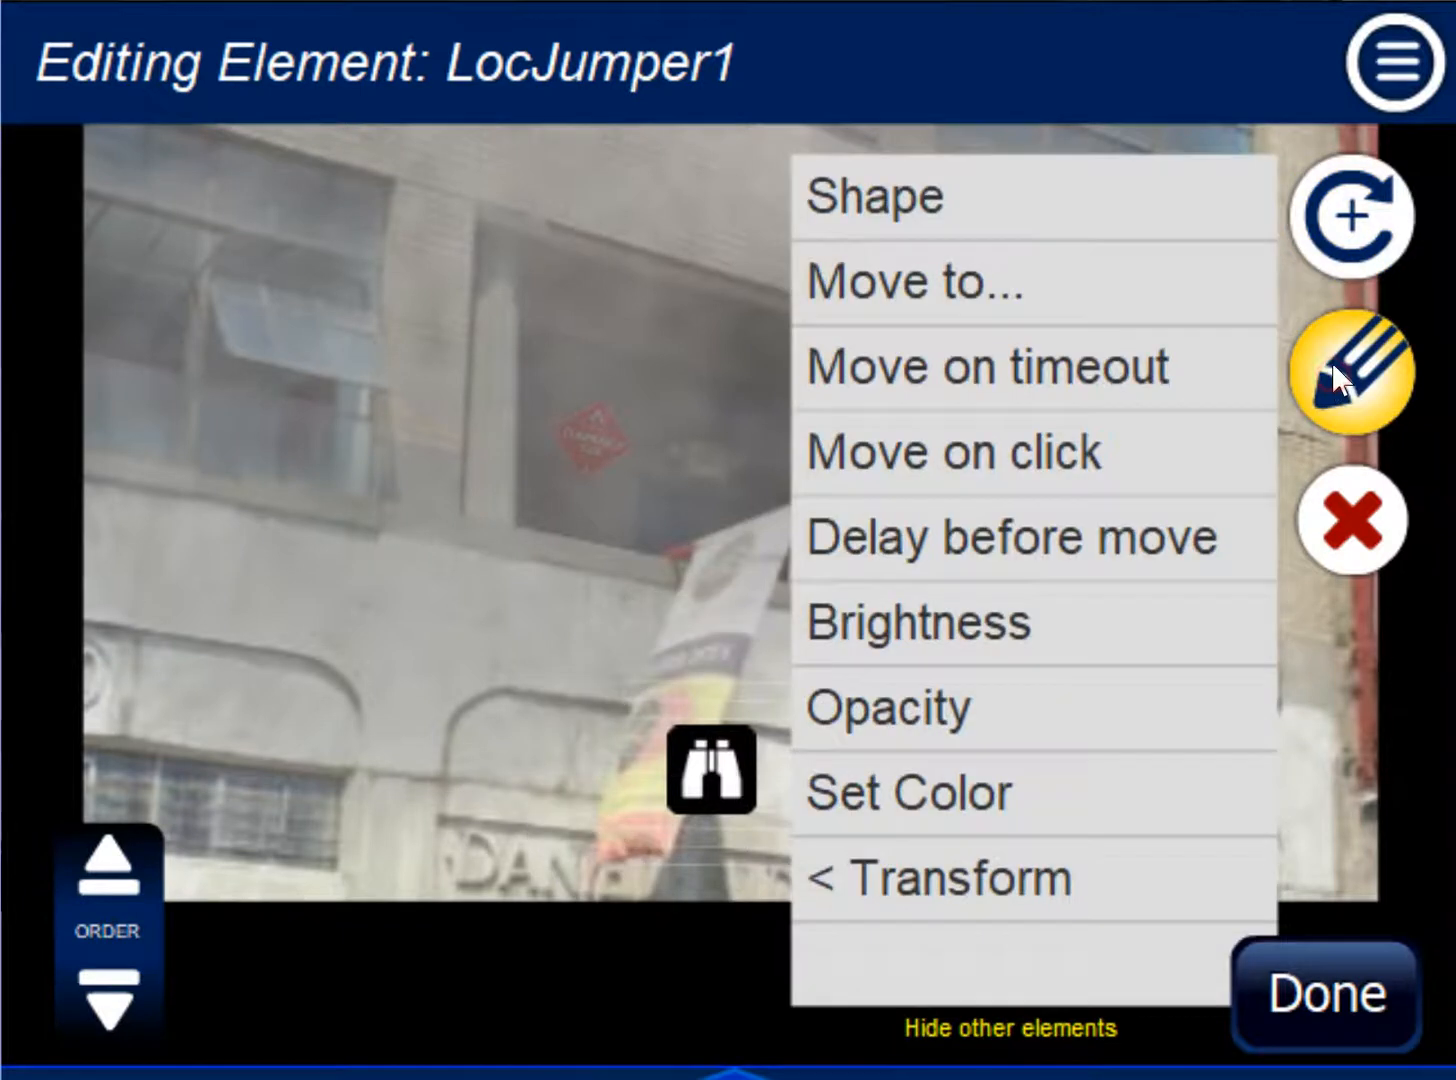
{"action": "left_click", "coordinate": [973, 288]}
{"action": "left_click", "coordinate": [955, 230]}
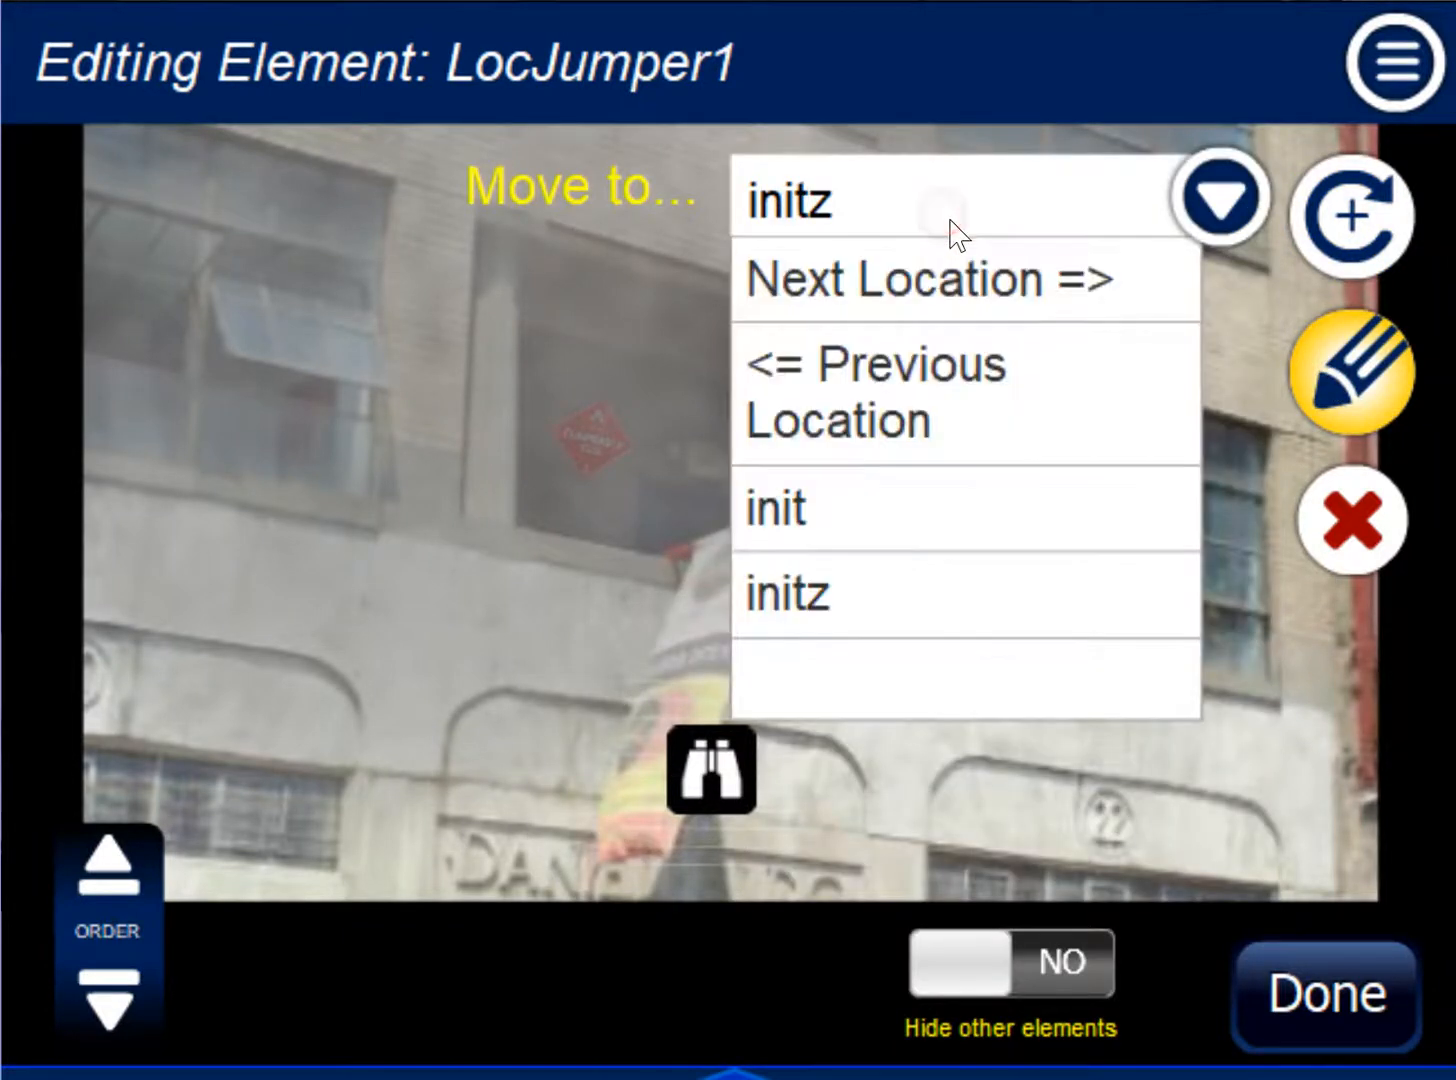
{"action": "left_click", "coordinate": [905, 527]}
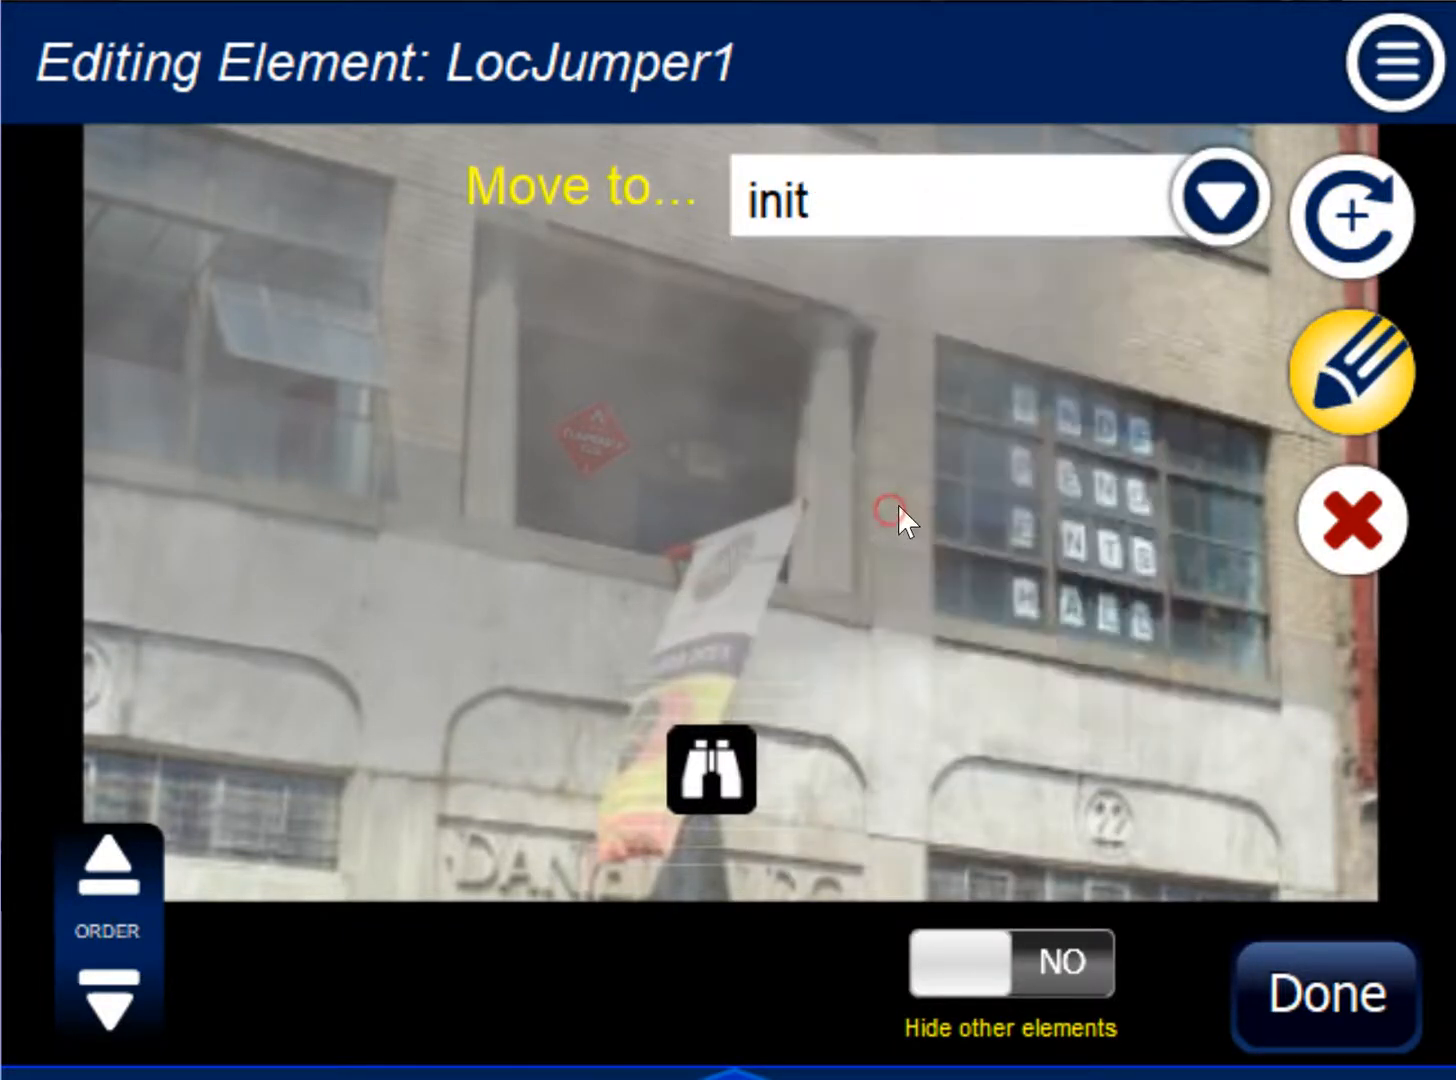
{"action": "left_click", "coordinate": [1326, 998]}
- Play the simulation and use the binoculars to jump back and forth between the zoomed-in and initial views, then exit playback
{"action": "left_click", "coordinate": [1330, 410]}
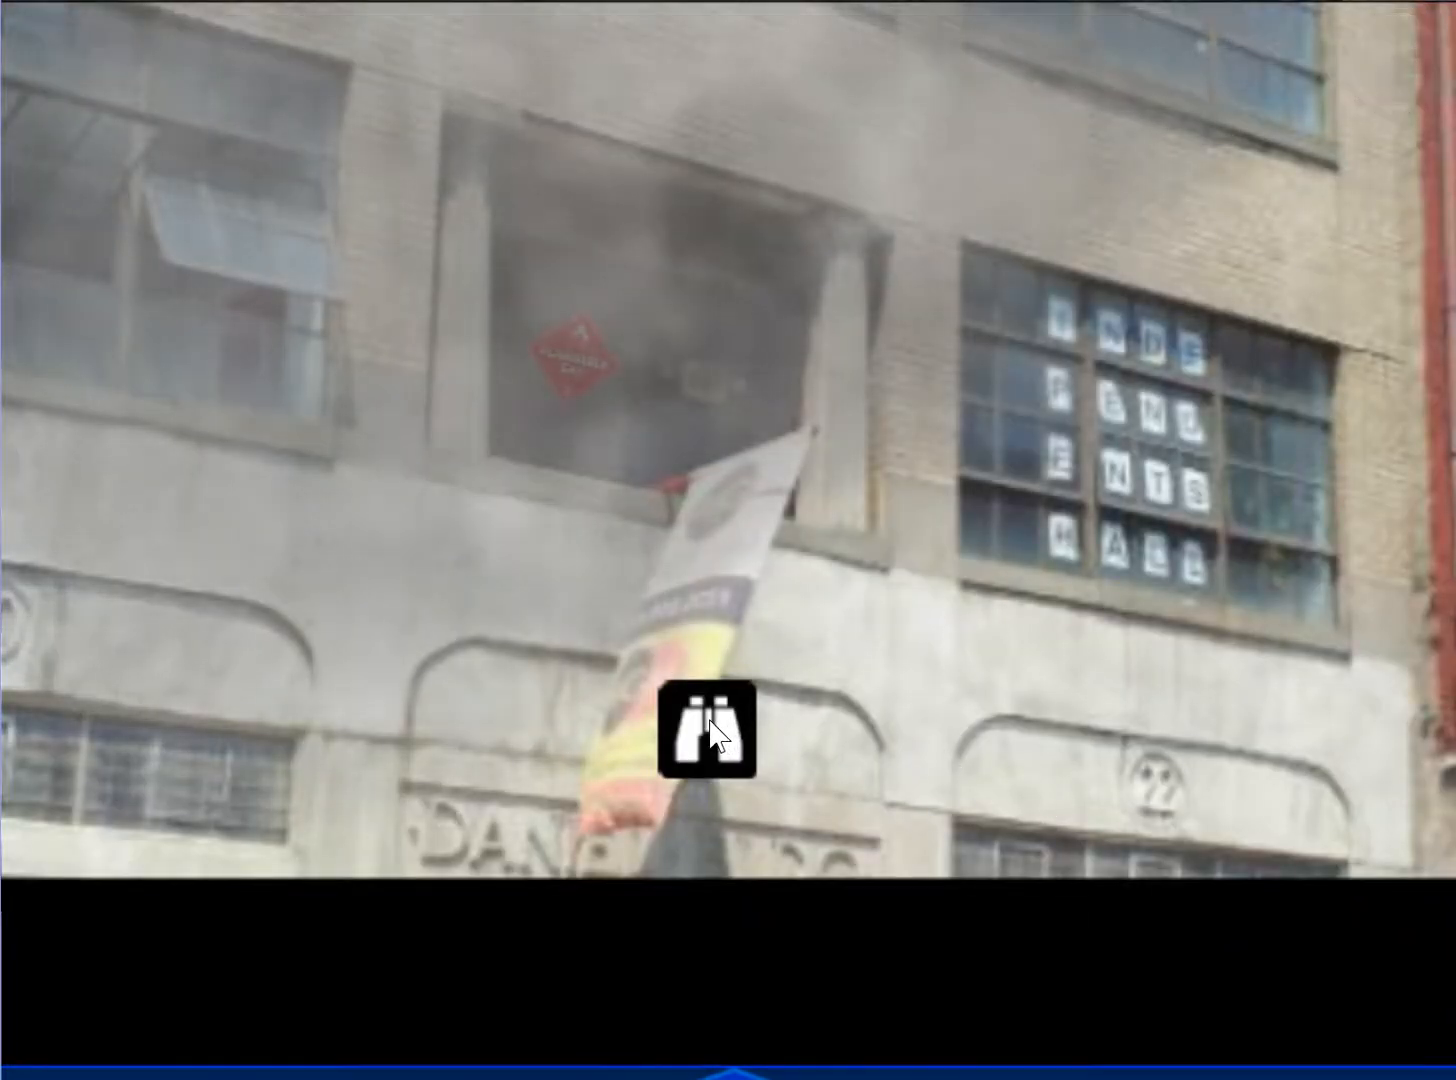
{"action": "left_click", "coordinate": [729, 724]}
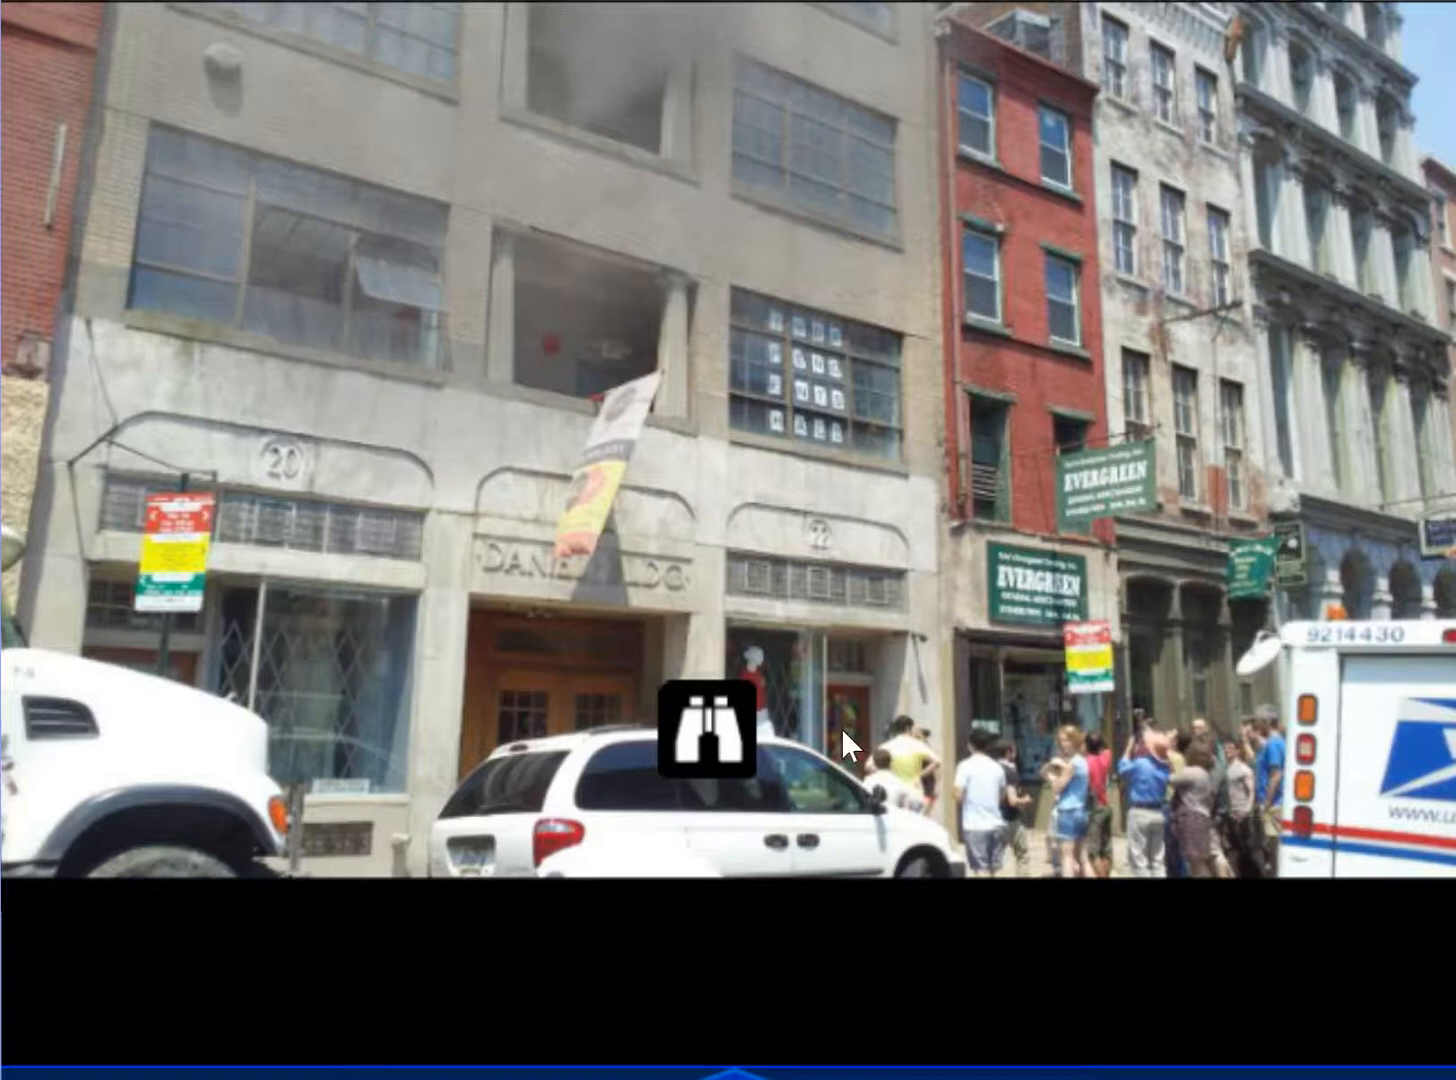
{"action": "left_click", "coordinate": [710, 735]}
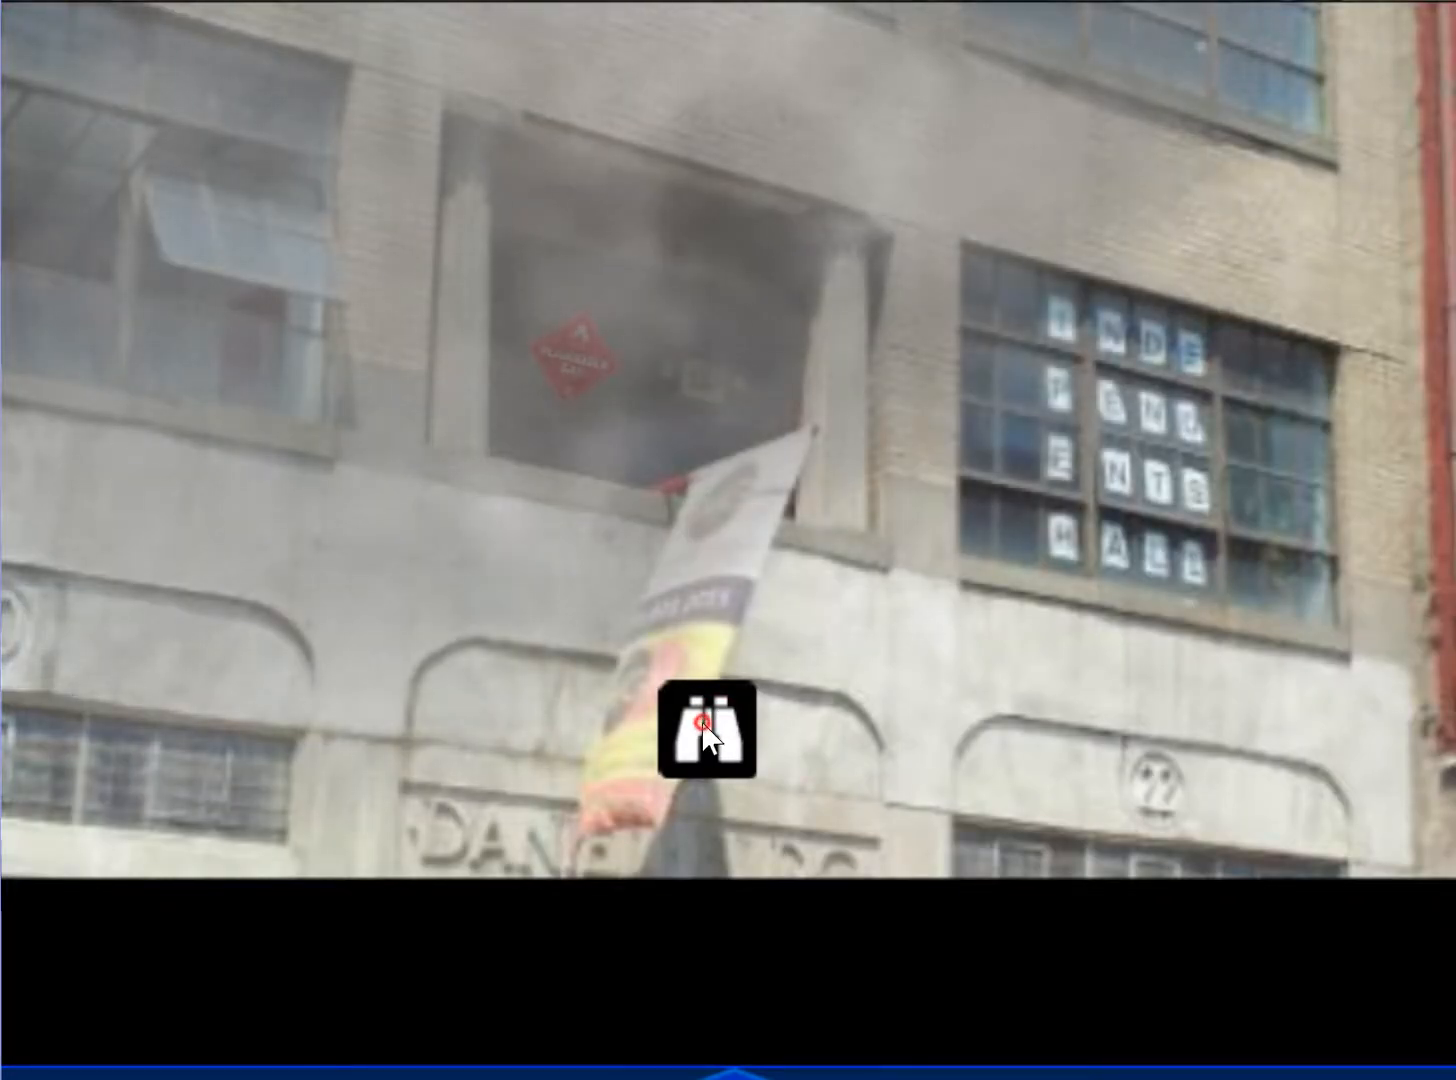
{"action": "left_click", "coordinate": [712, 733]}
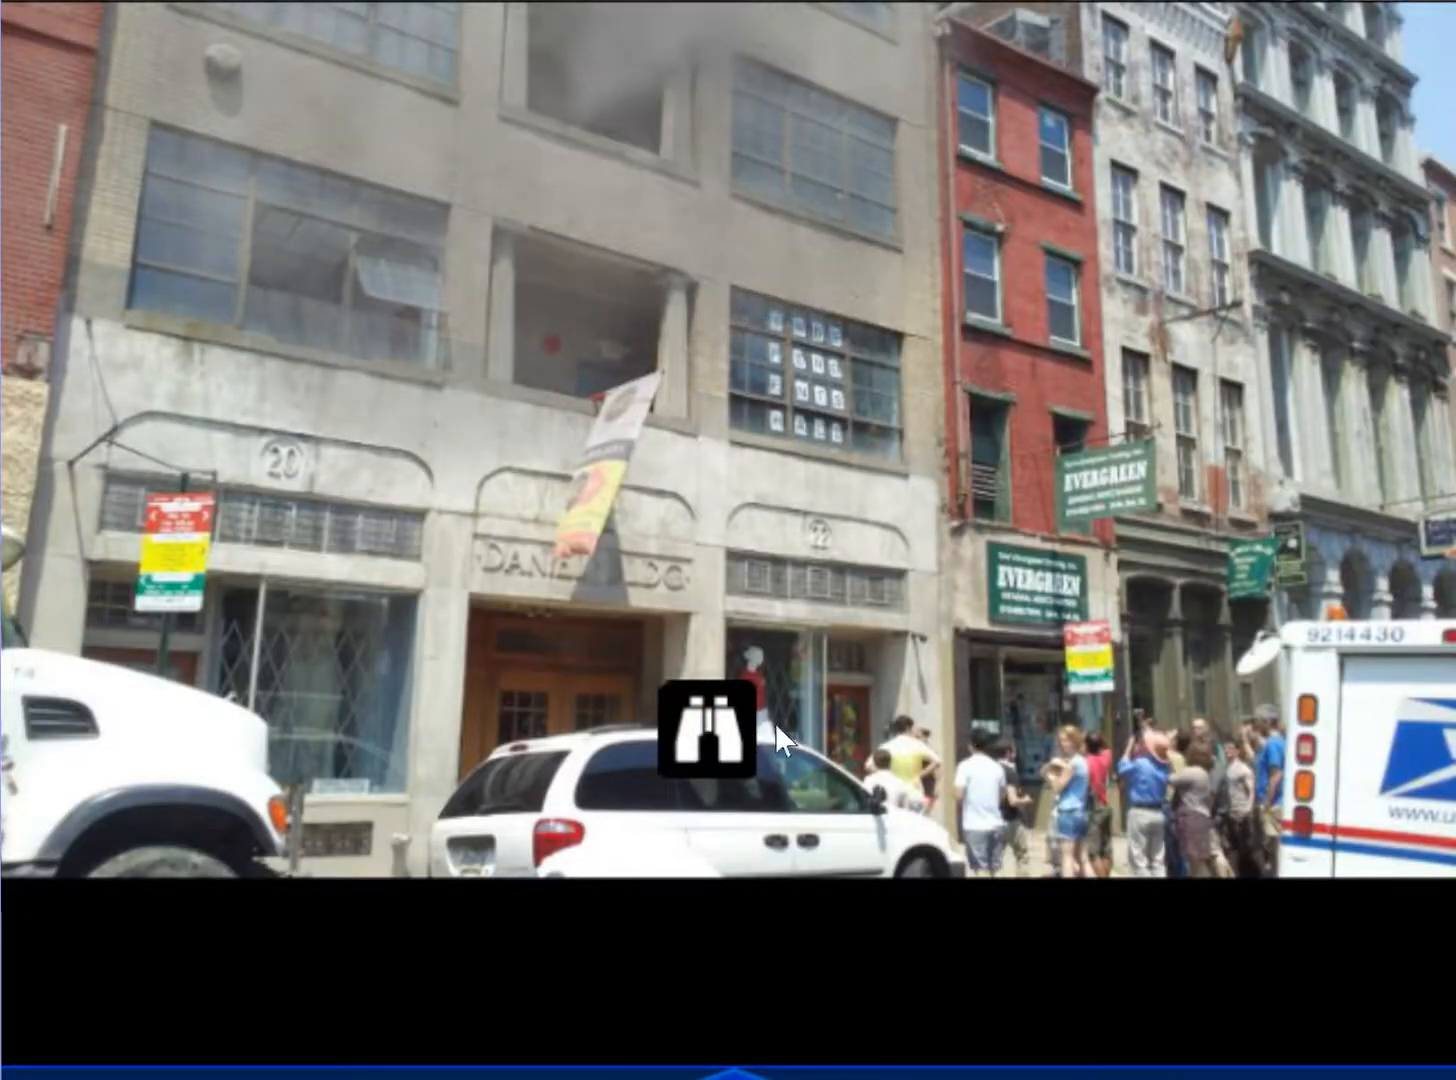
{"action": "left_click", "coordinate": [735, 730]}
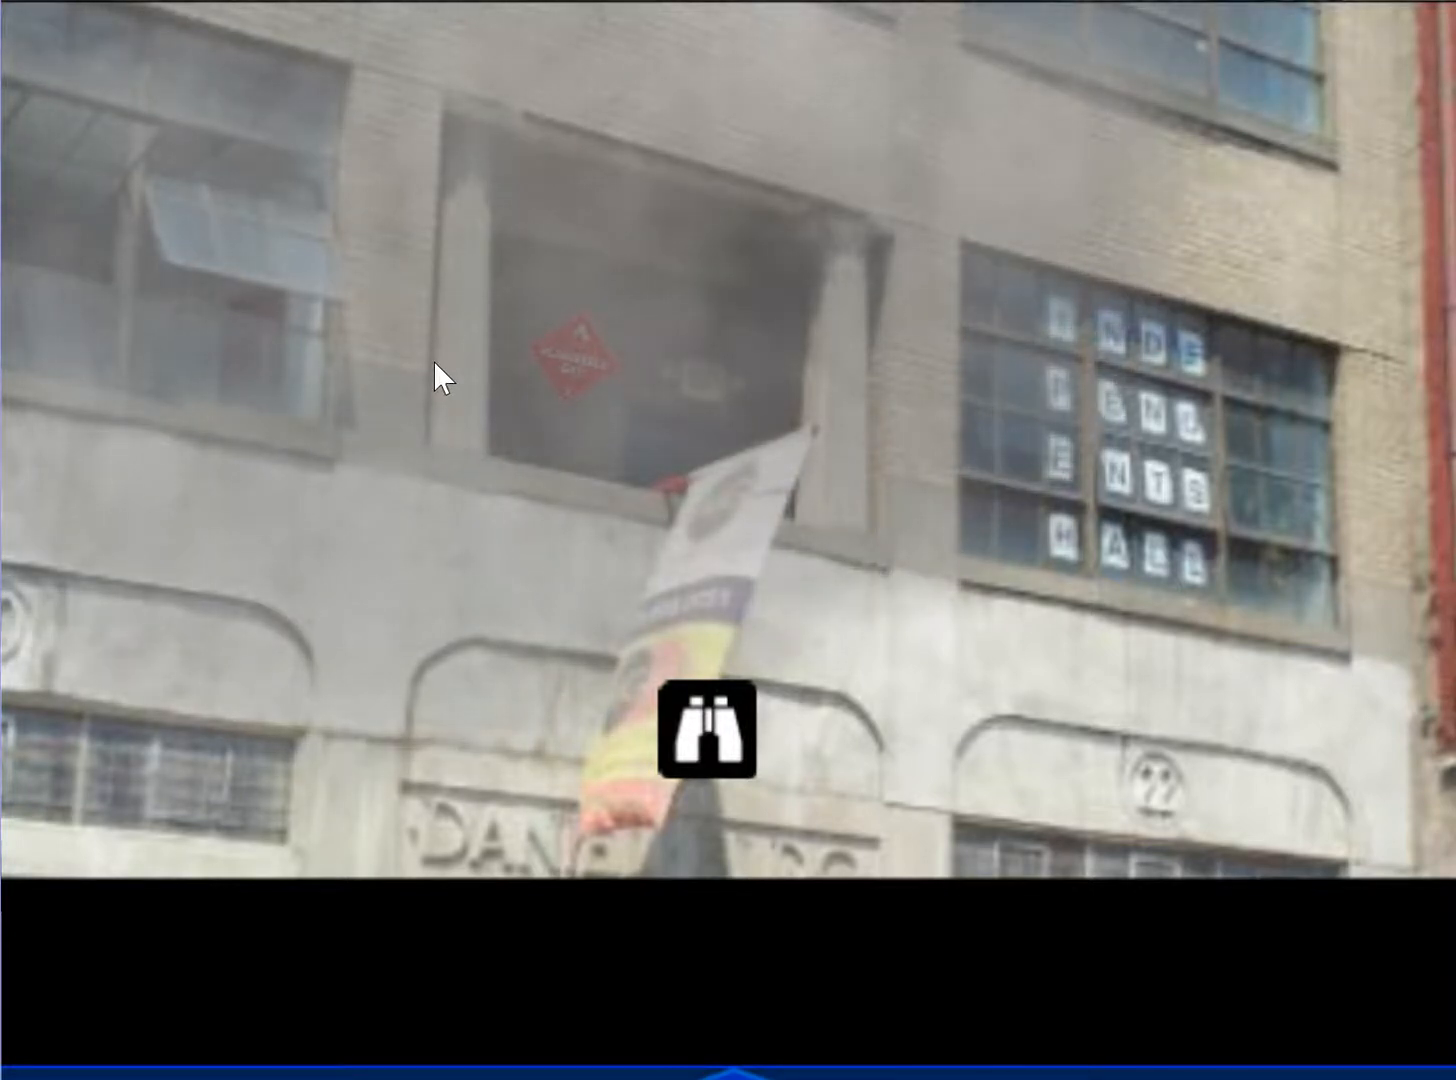
{"action": "key", "text": "Escape"}
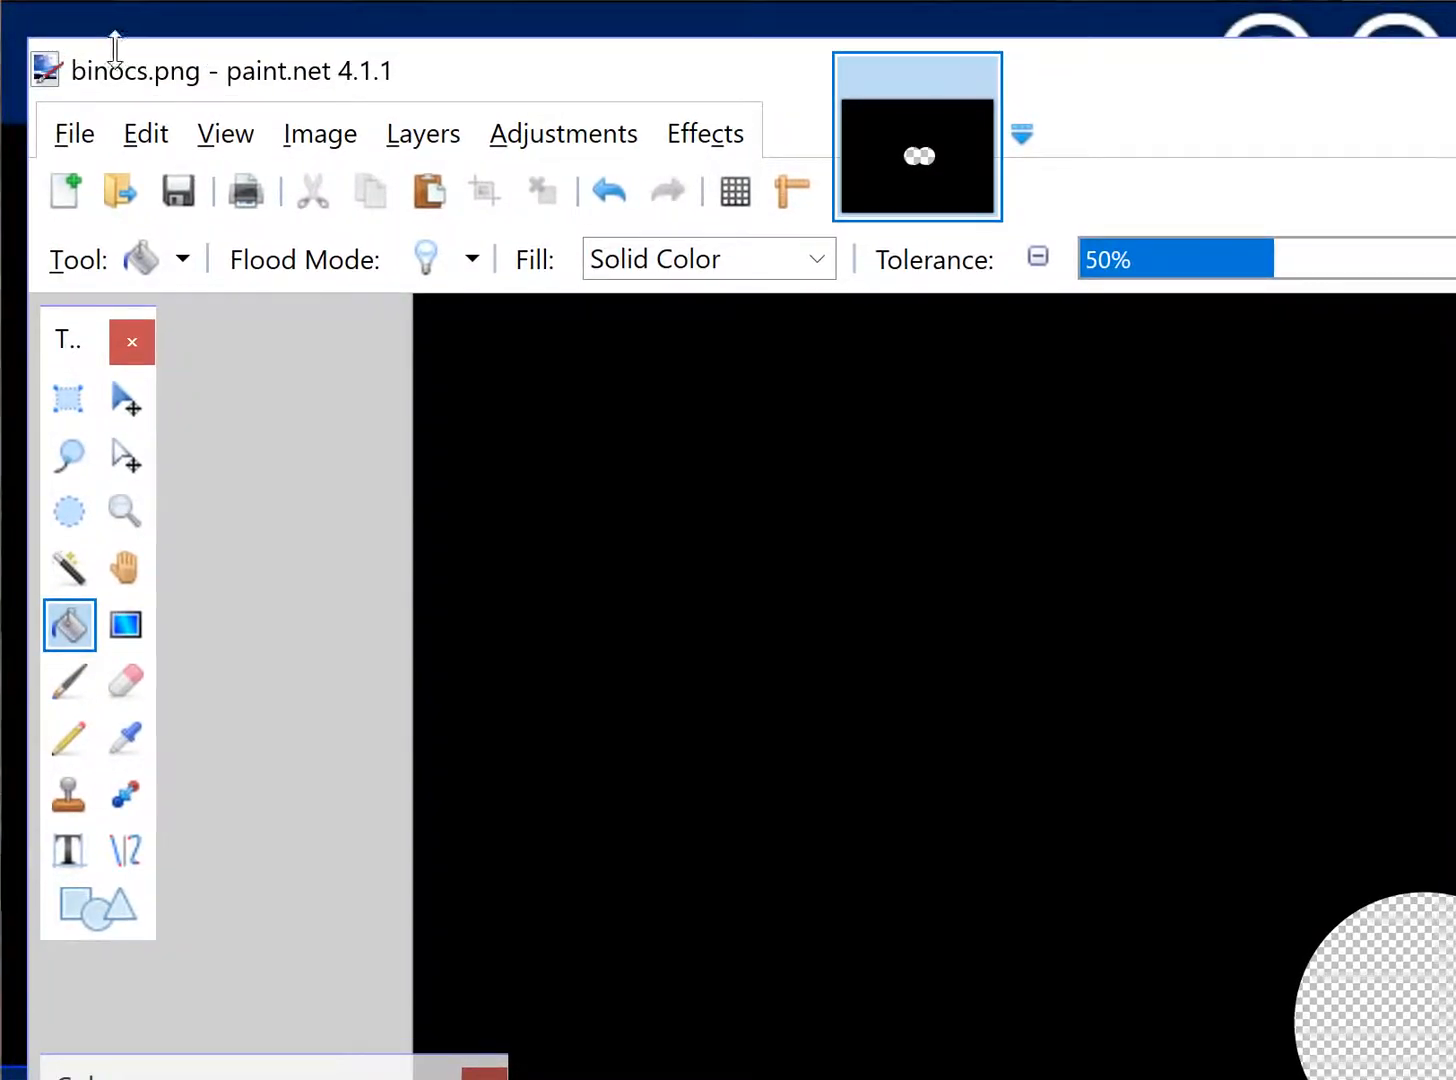
- Examine the transparent double-circle cut-out of binocs.png in paint.net, then return to the simulation editor
{"action": "mouse_move", "coordinate": [38, 38]}
{"action": "left_mouse_down"}
{"action": "mouse_move", "coordinate": [426, 228]}
{"action": "mouse_move", "coordinate": [962, 458]}
{"action": "mouse_move", "coordinate": [1154, 571]}
{"action": "left_mouse_up"}
{"action": "mouse_move", "coordinate": [1455, 588]}
{"action": "left_mouse_down"}
{"action": "mouse_move", "coordinate": [921, 250]}
{"action": "mouse_move", "coordinate": [671, 3]}
{"action": "left_mouse_up"}
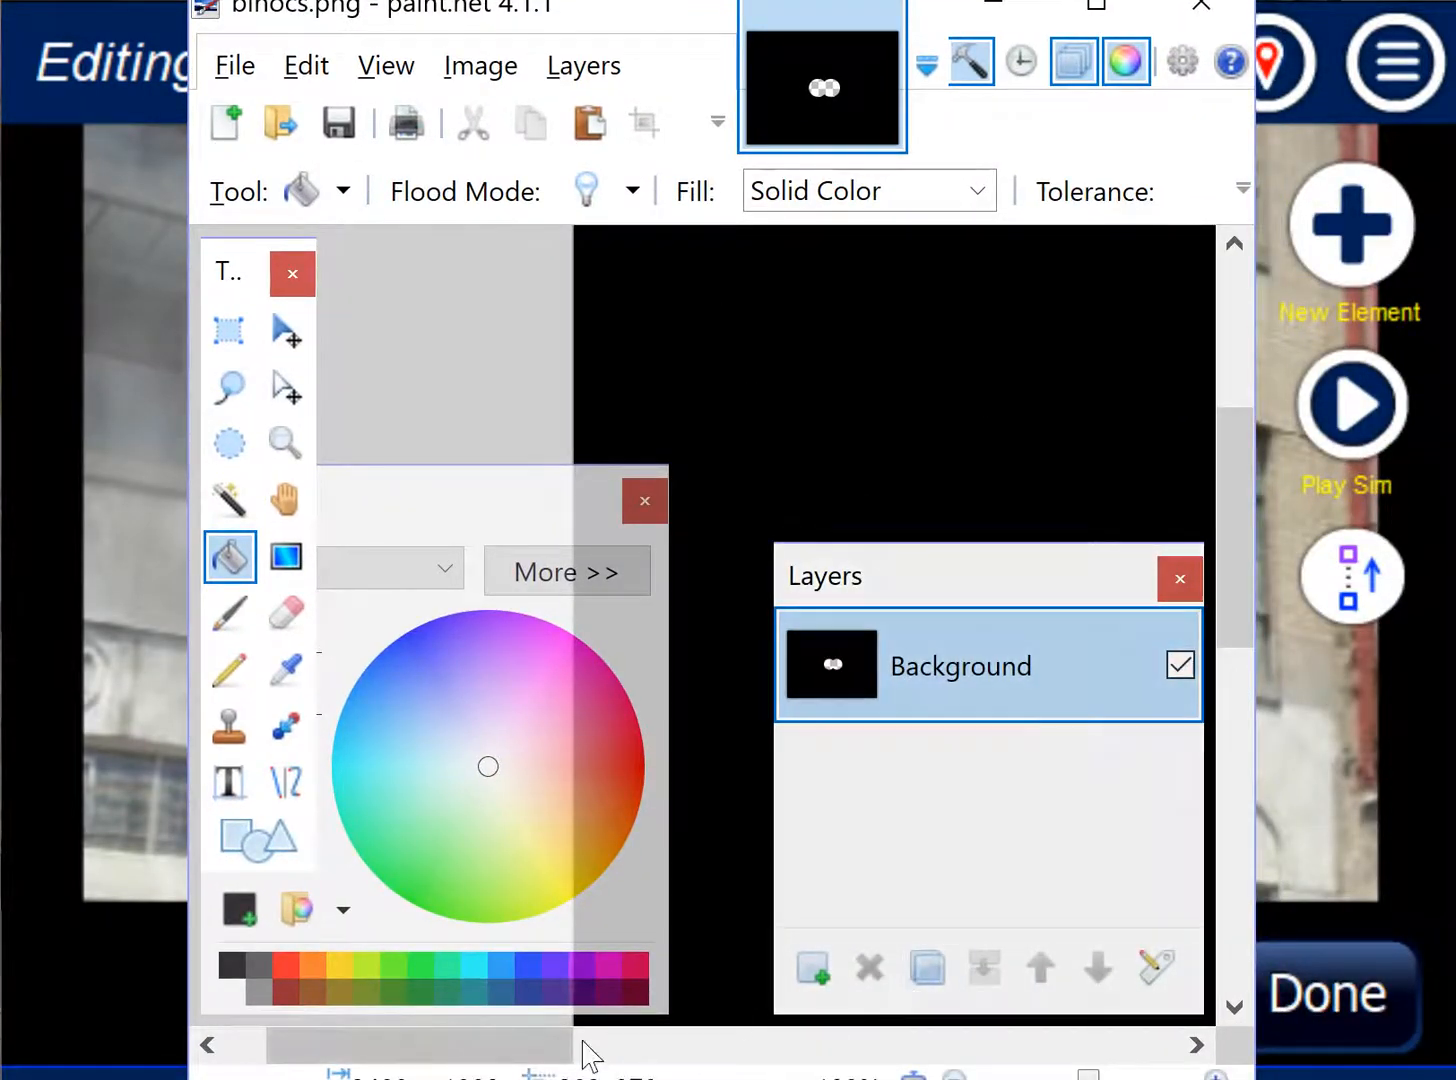
{"action": "left_click_drag", "start_coordinate": [516, 1056], "coordinate": [684, 1056]}
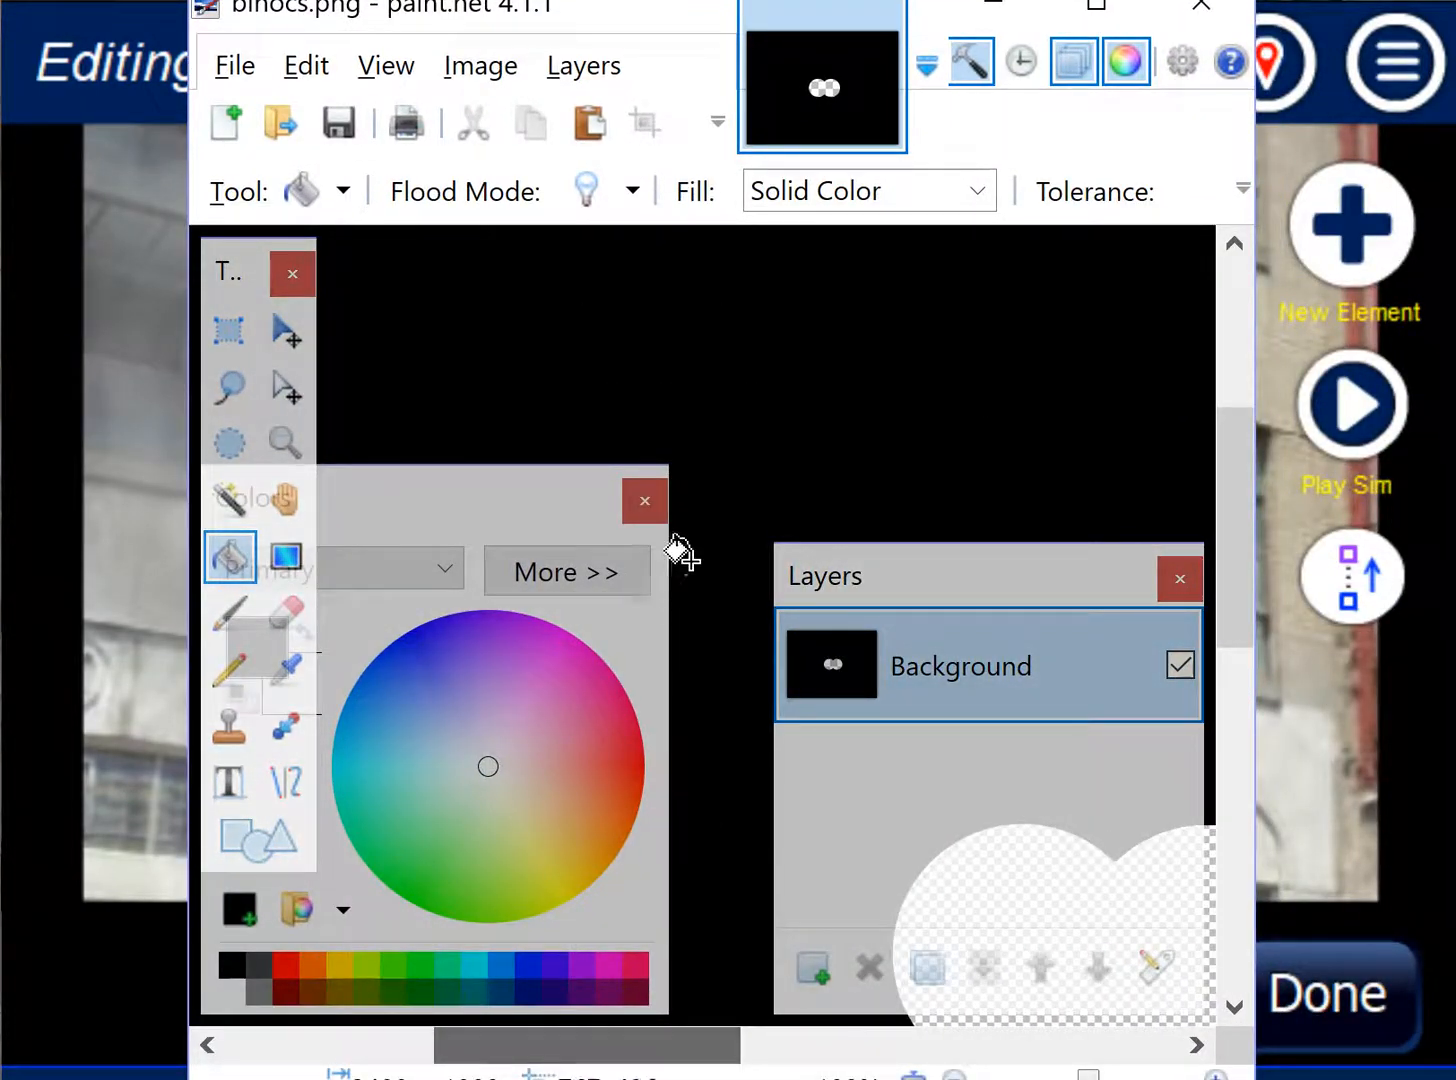
{"action": "left_click", "coordinate": [652, 530]}
{"action": "left_click", "coordinate": [1180, 578]}
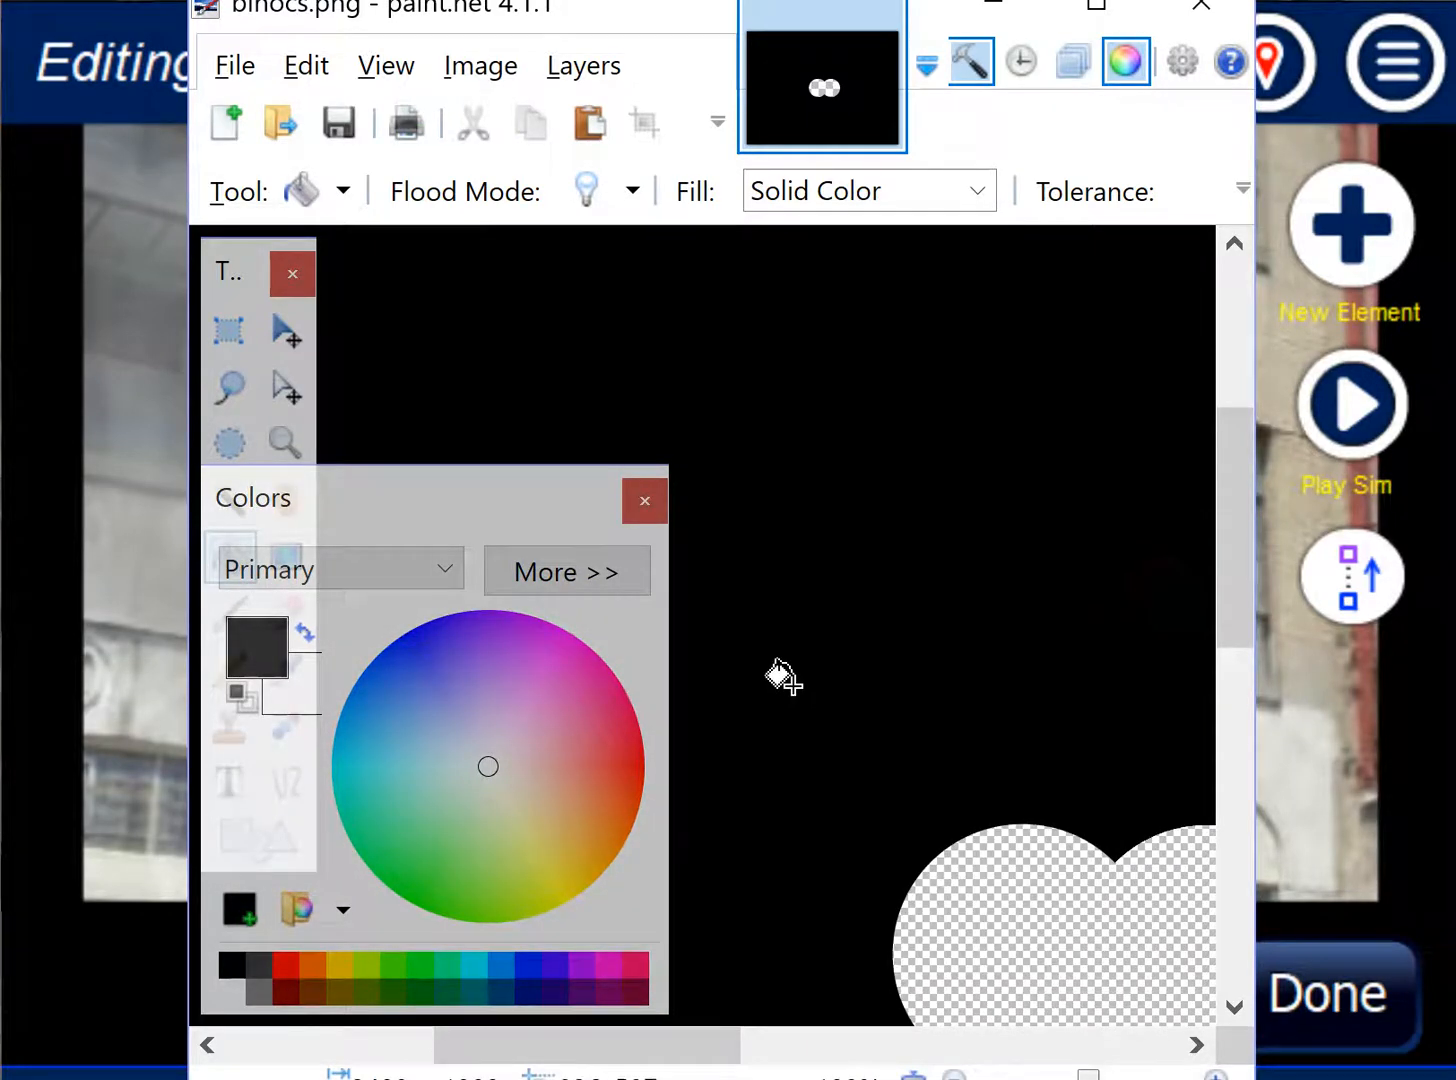
{"action": "left_click_drag", "start_coordinate": [1235, 601], "coordinate": [1232, 663]}
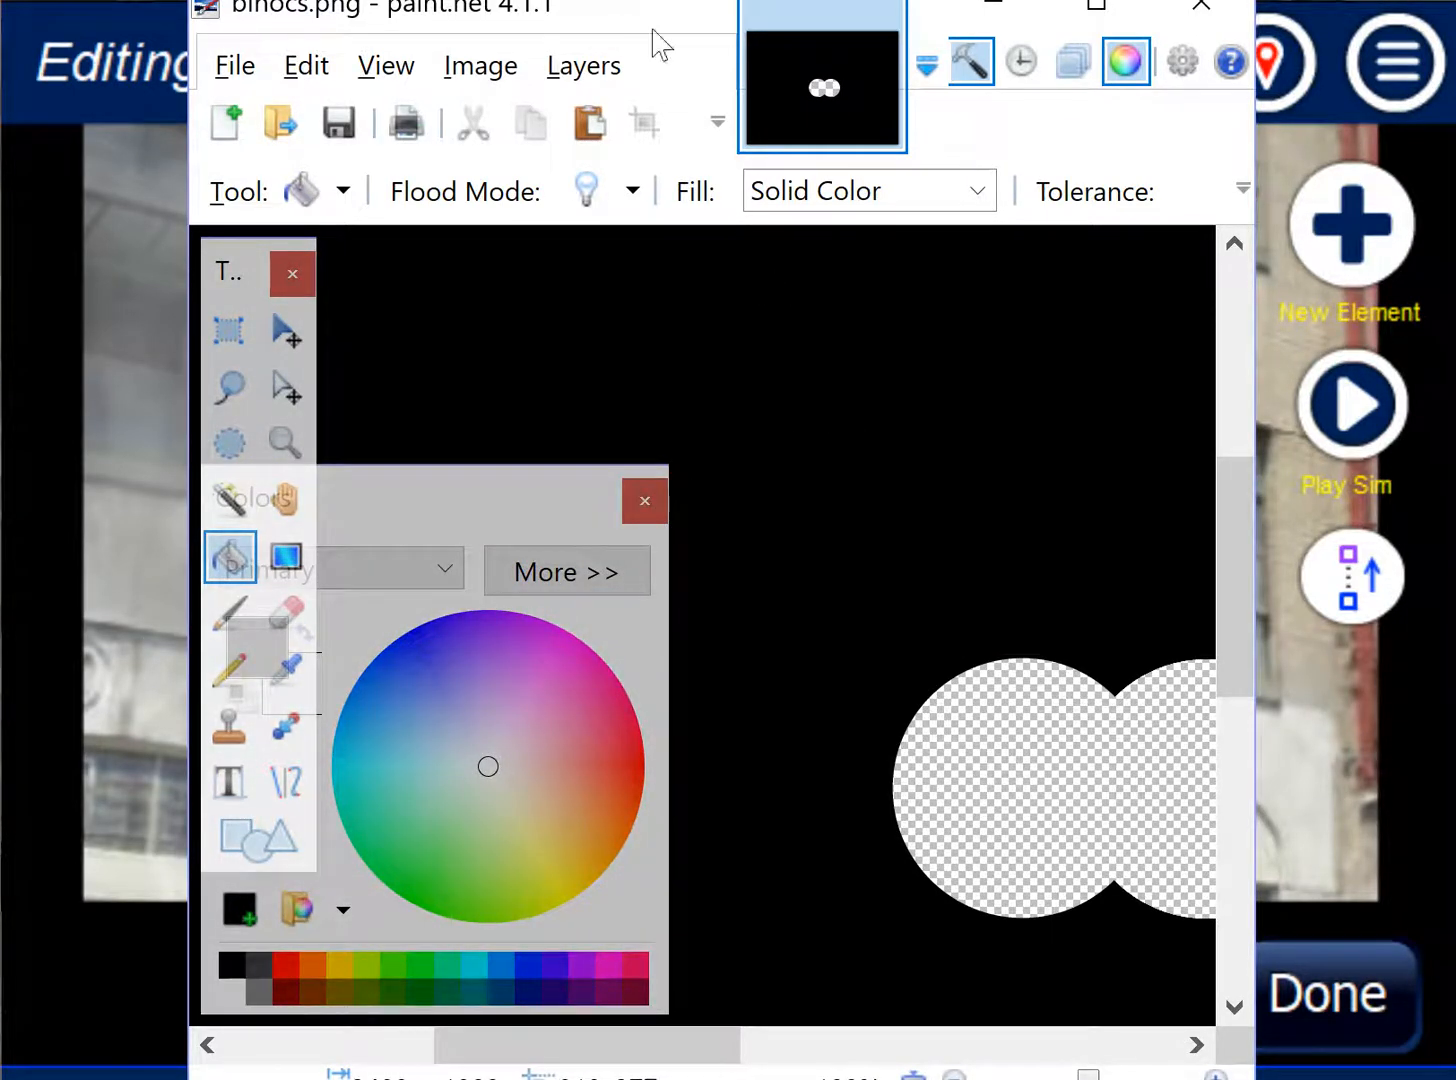
{"action": "key", "text": "alt+Tab"}
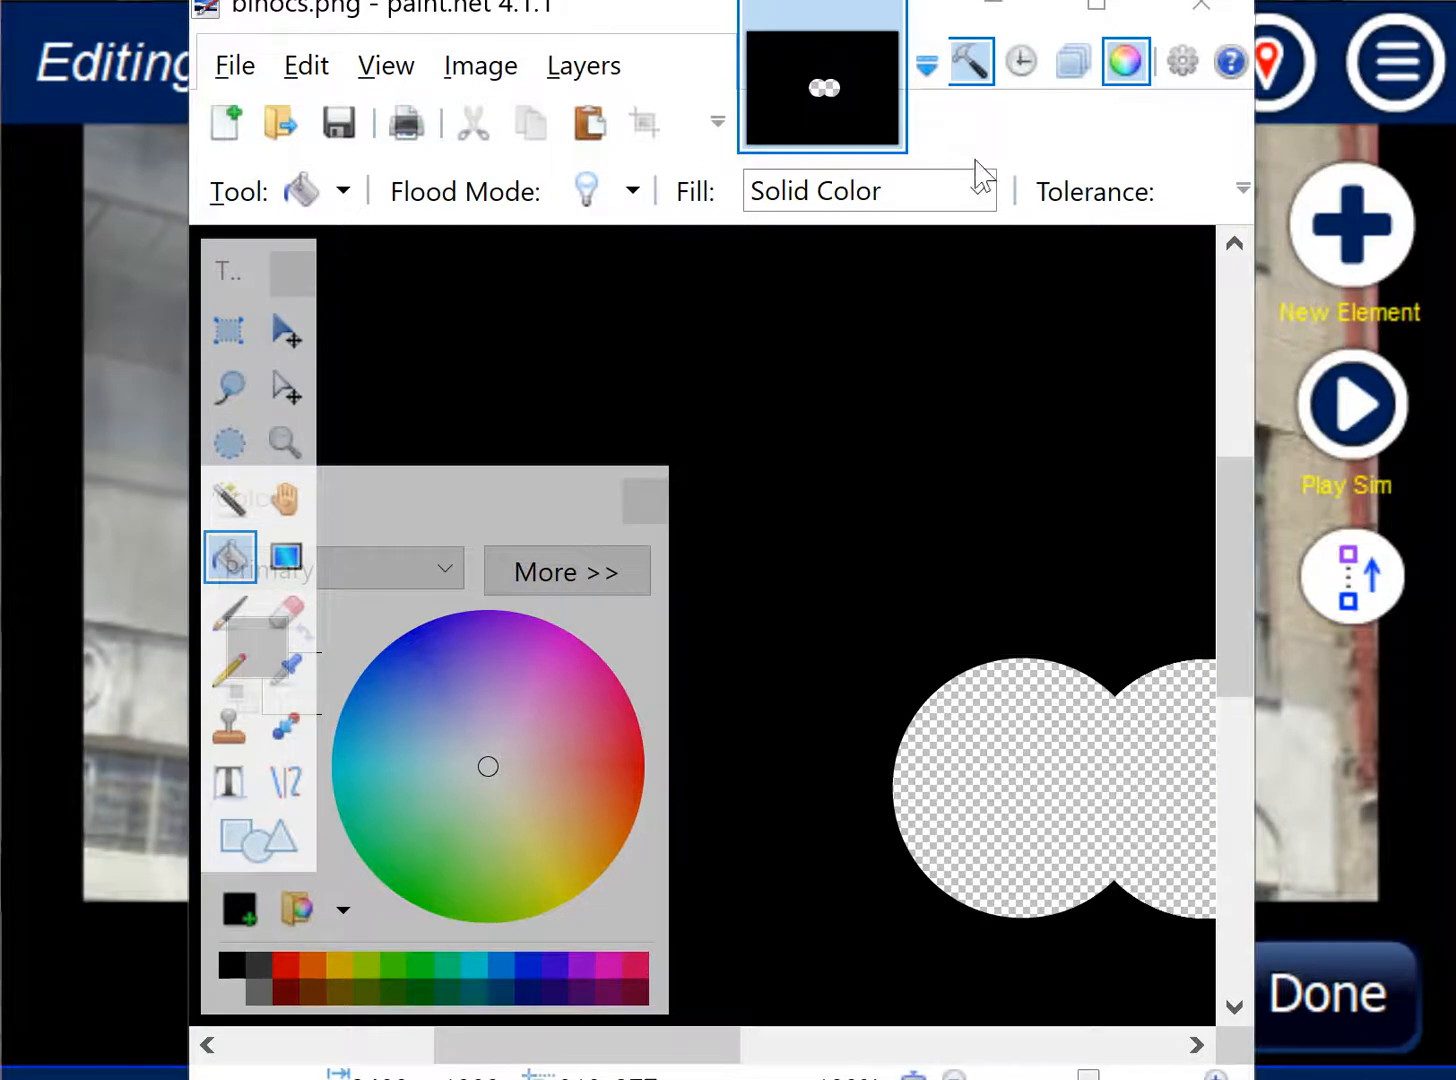
{"action": "left_click", "coordinate": [995, 6]}
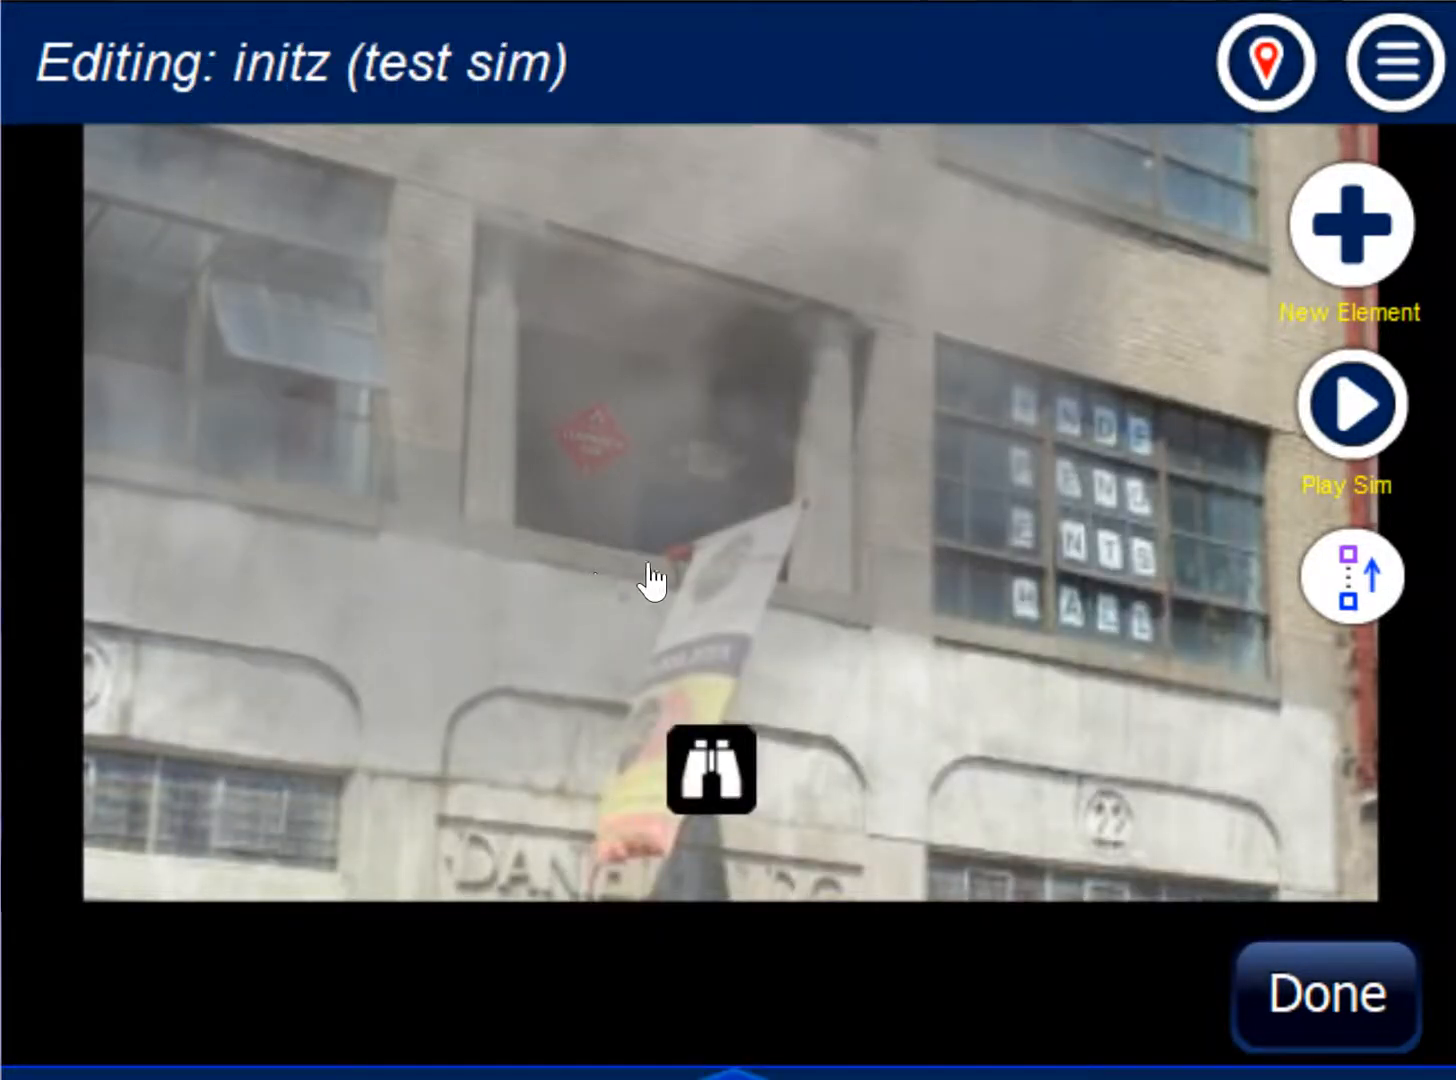
- Add the custom picture binocs.png from the Desktop to the initz location as a new element
{"action": "left_click", "coordinate": [1336, 240]}
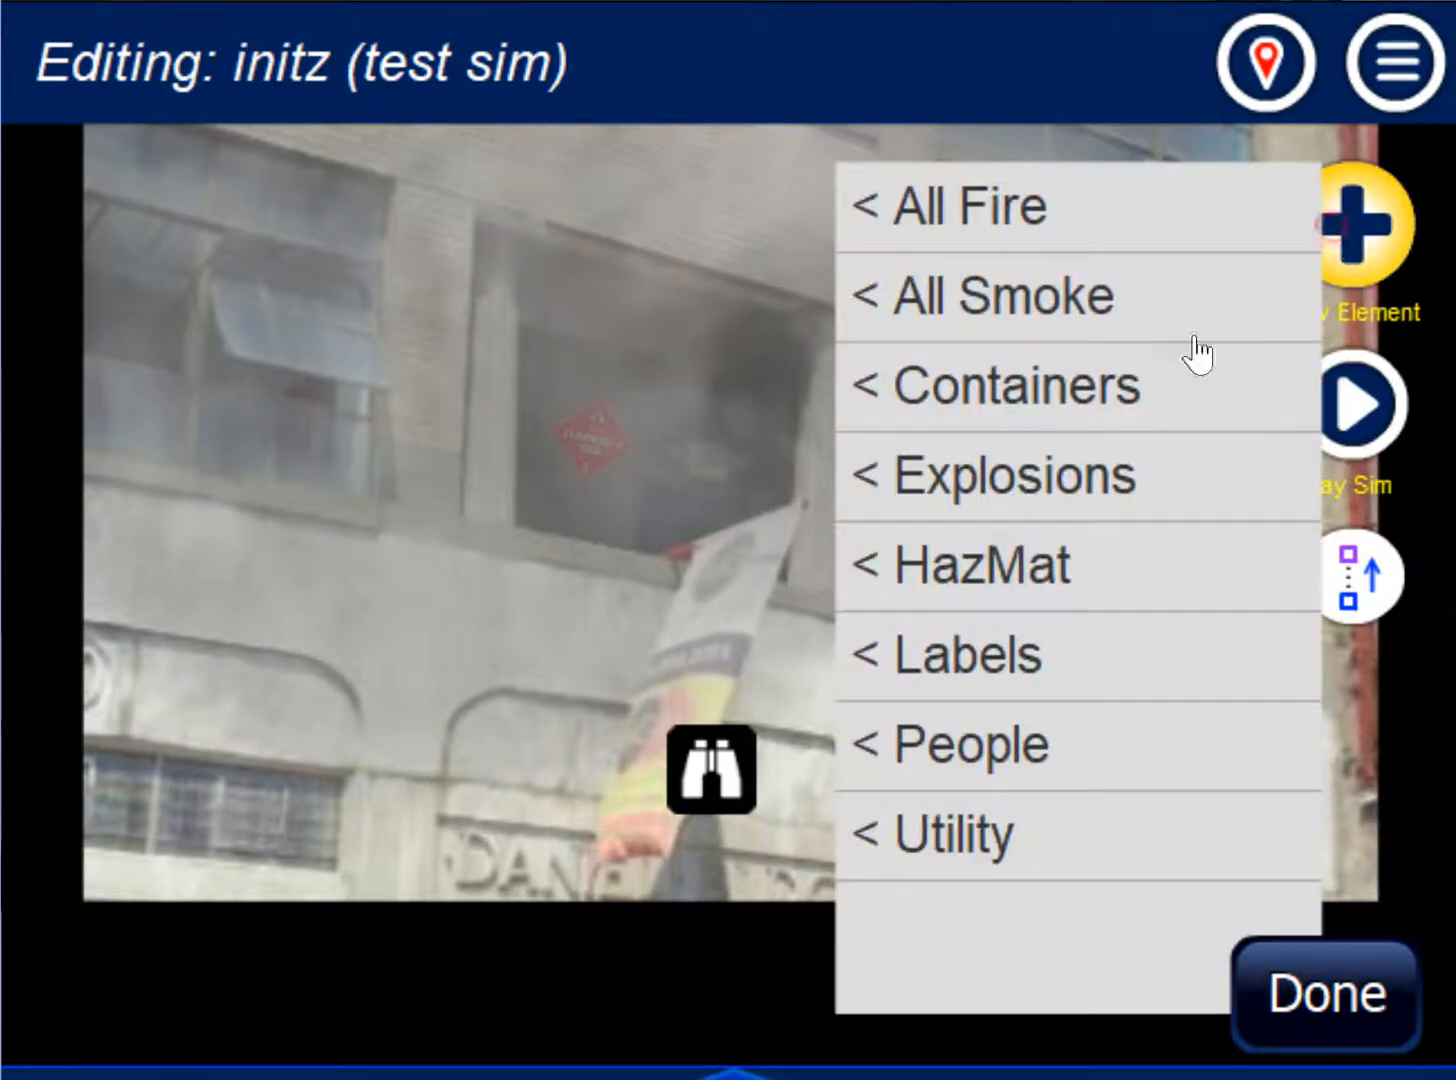
{"action": "left_click", "coordinate": [933, 800]}
{"action": "left_click", "coordinate": [489, 490]}
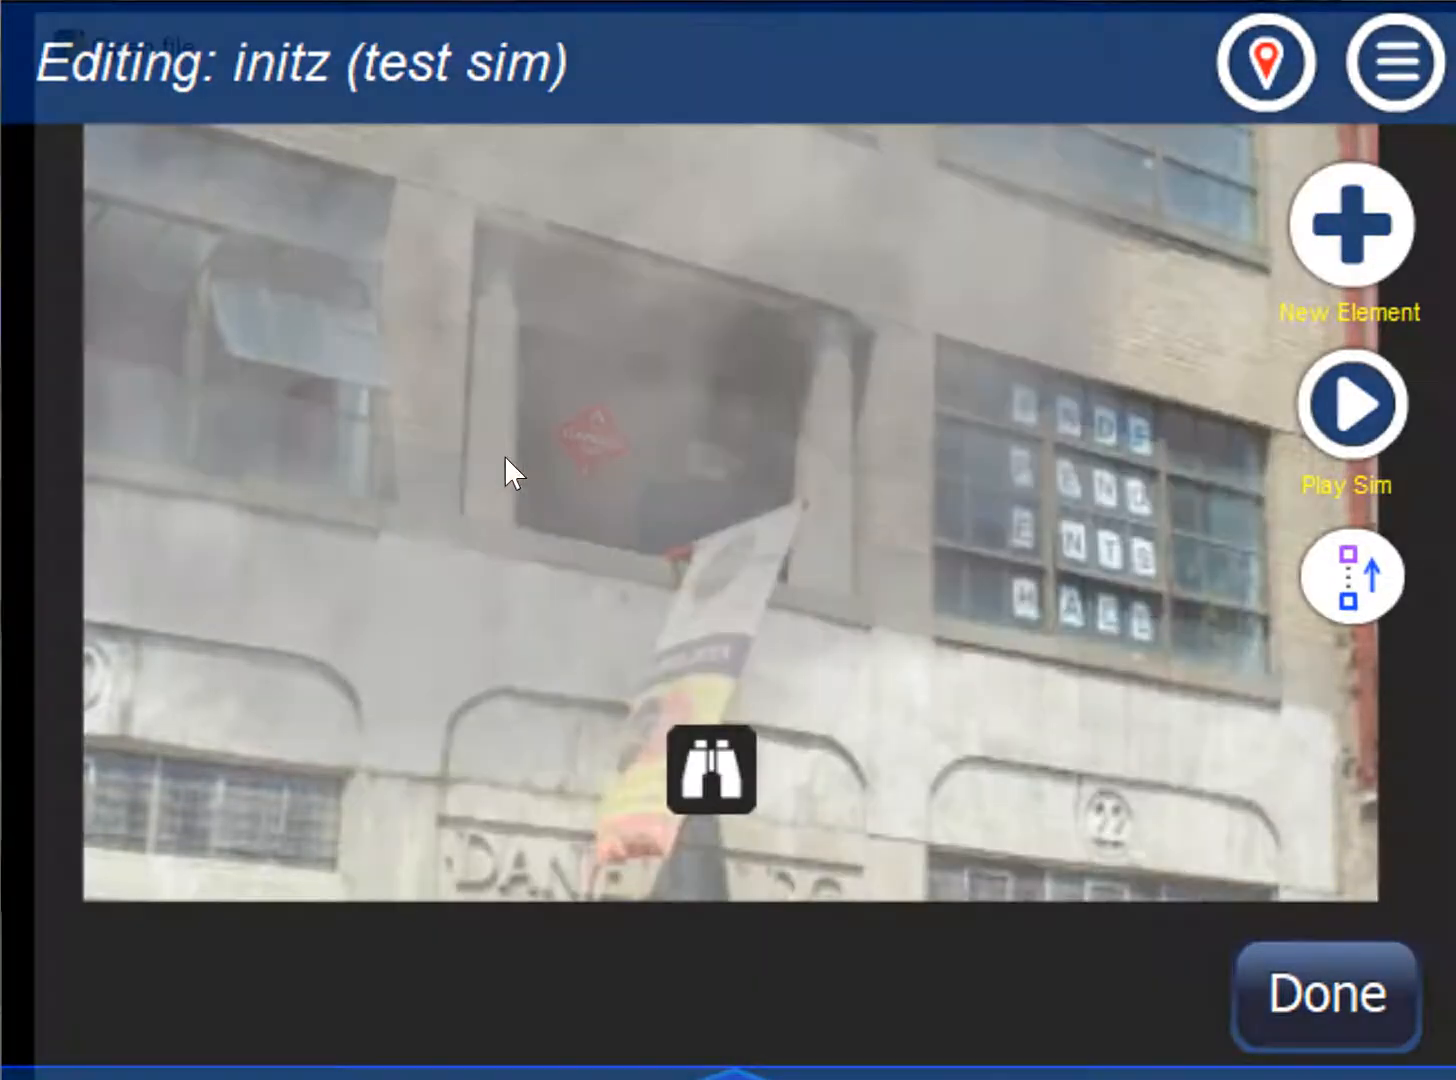
{"action": "left_click", "coordinate": [565, 360]}
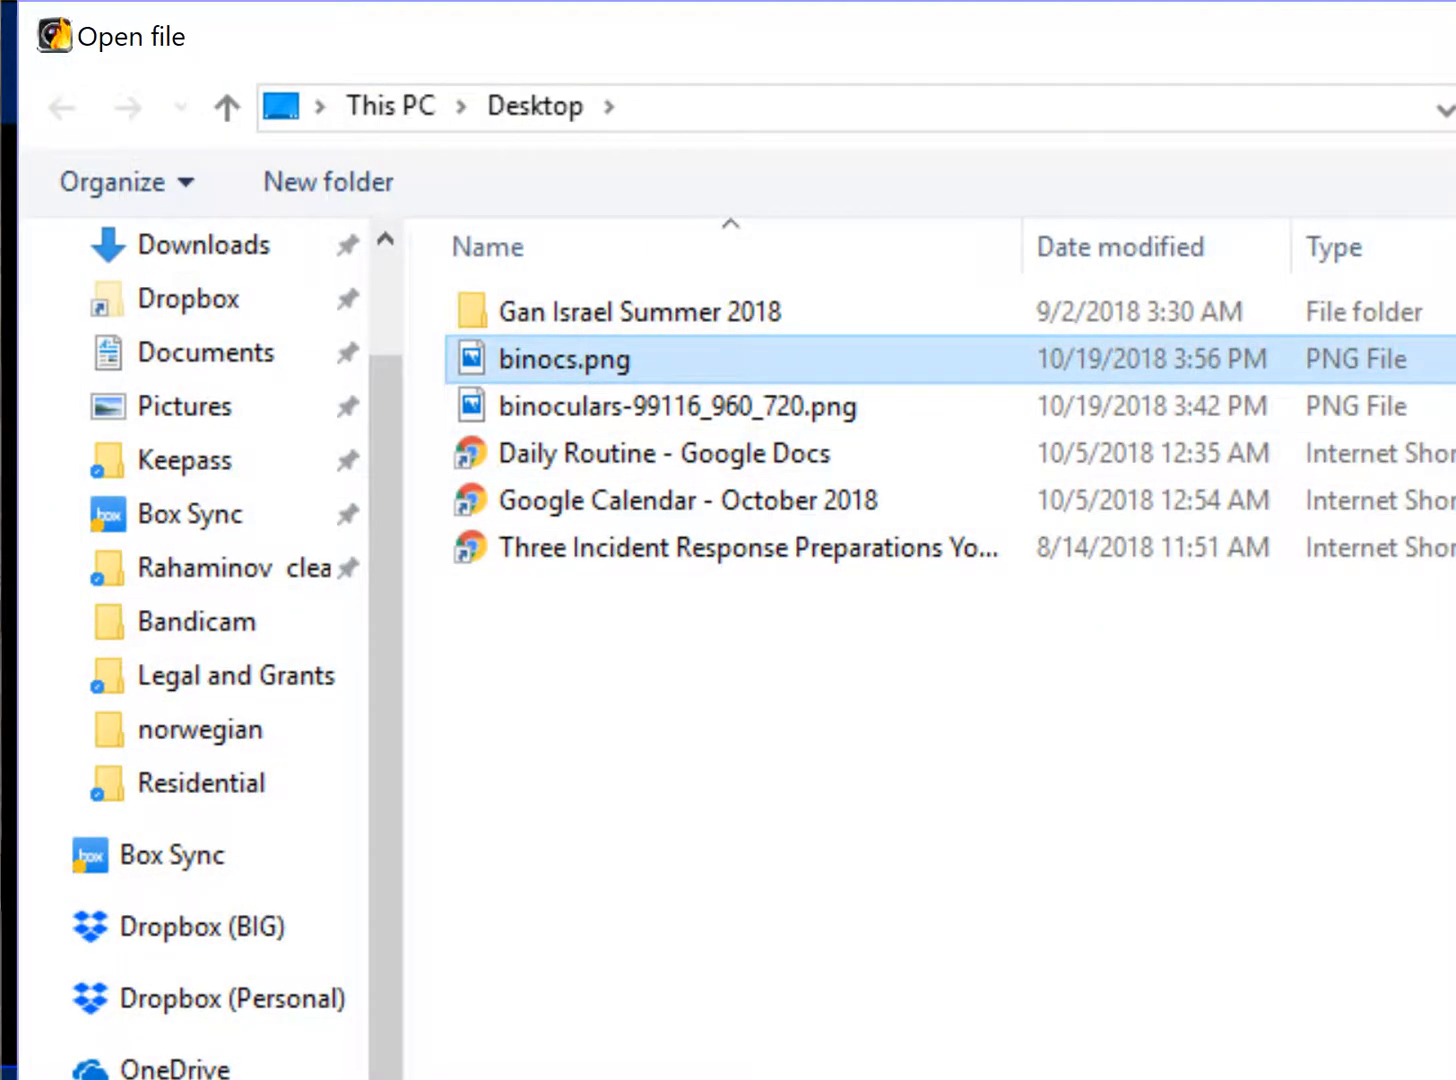
{"action": "key", "text": "Return"}
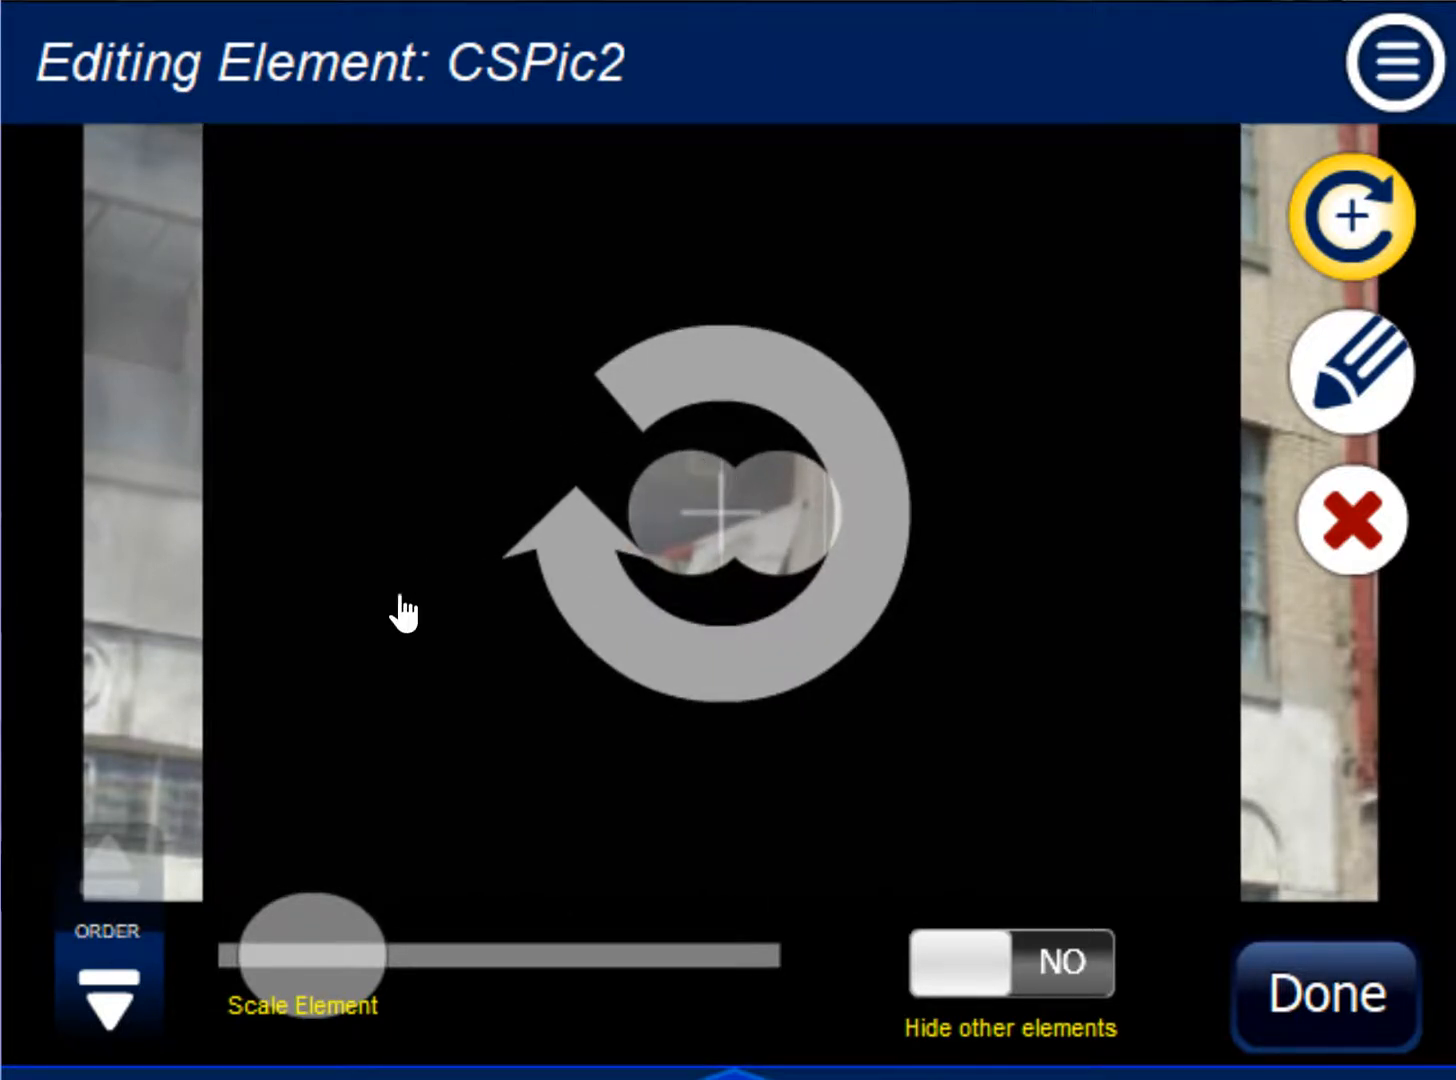
- Enlarge the binocs.png mask until its black area covers the scene, and order it above the smoke but below the binoculars icon
{"action": "left_click_drag", "start_coordinate": [327, 945], "coordinate": [385, 955]}
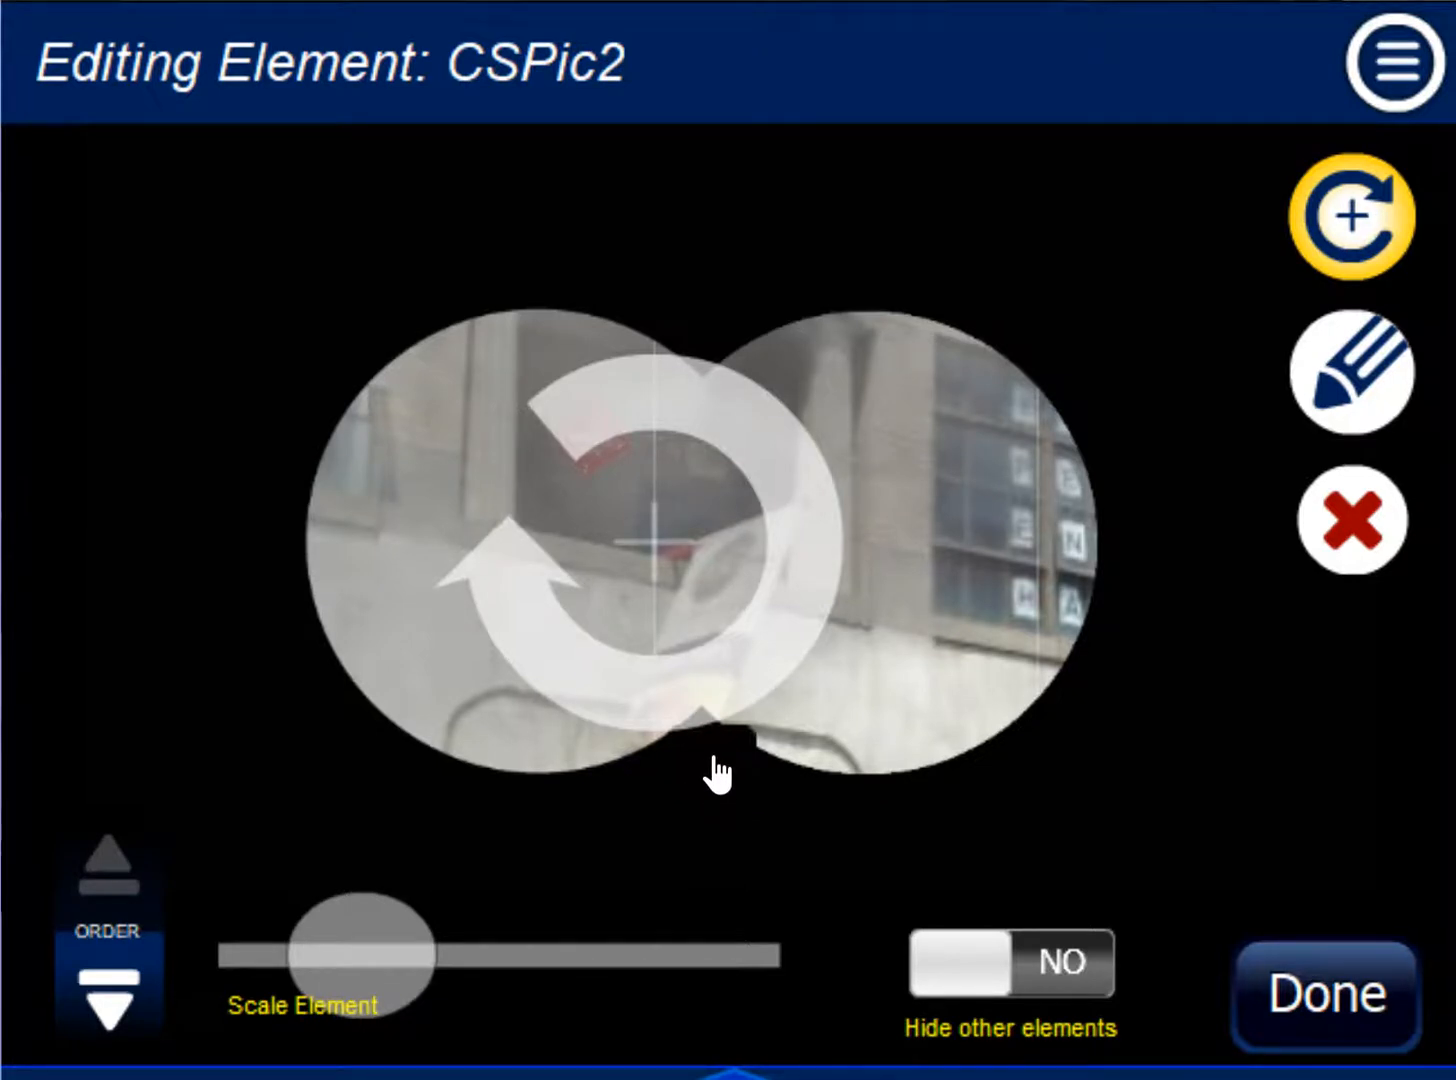
{"action": "left_click", "coordinate": [104, 1002]}
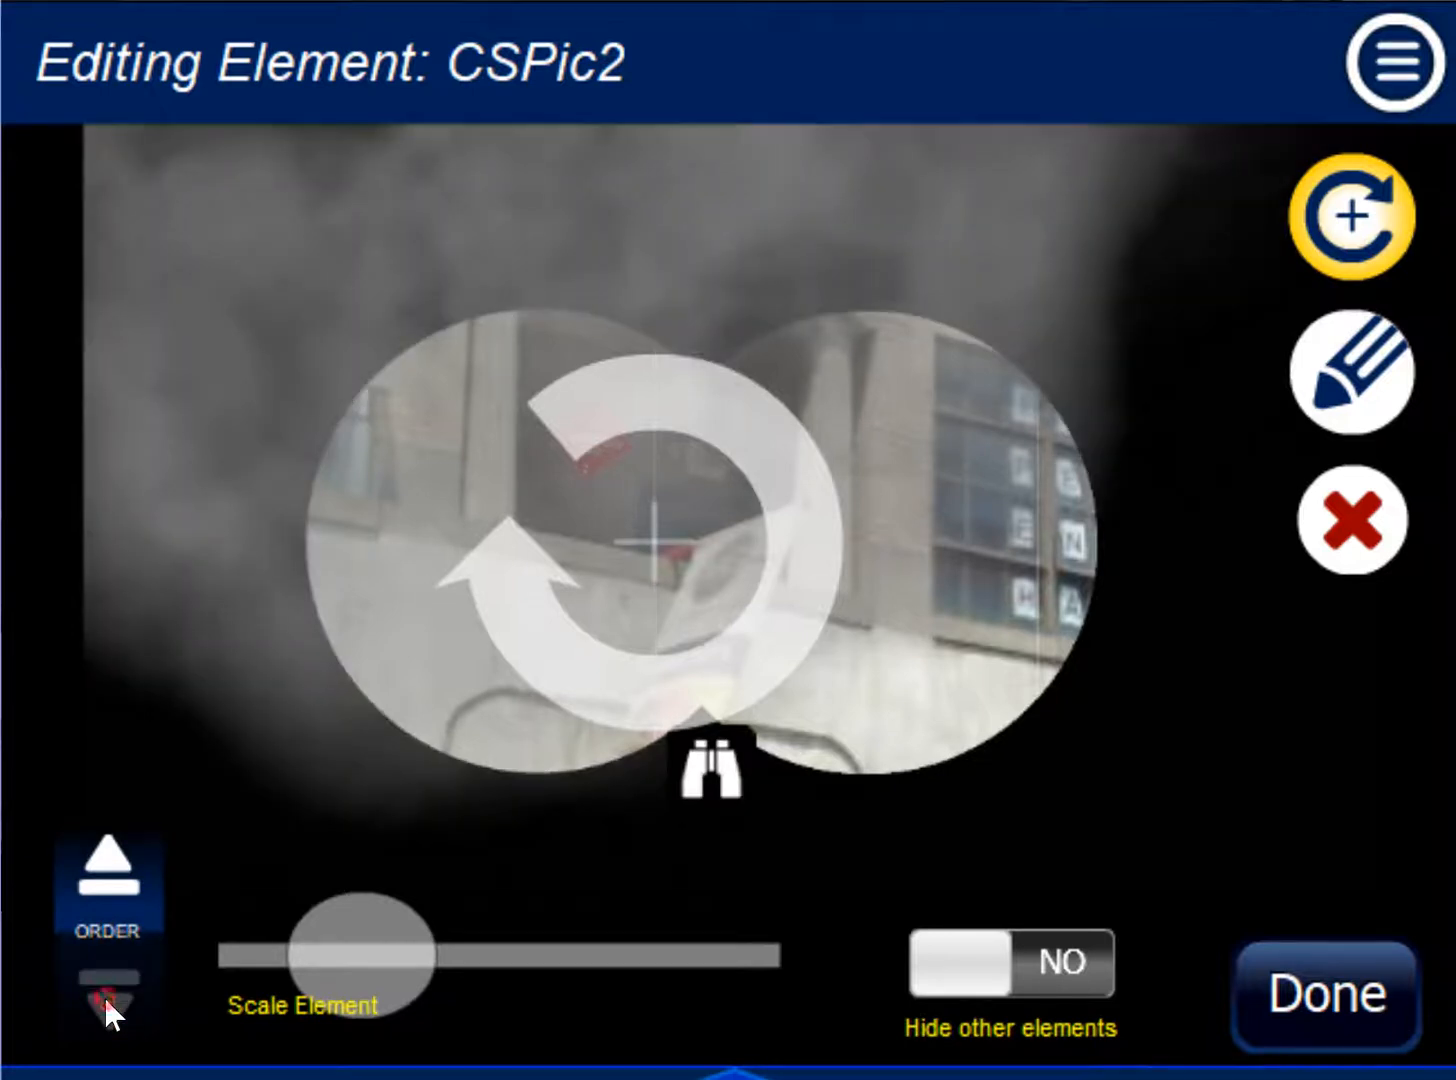
{"action": "left_click", "coordinate": [116, 860]}
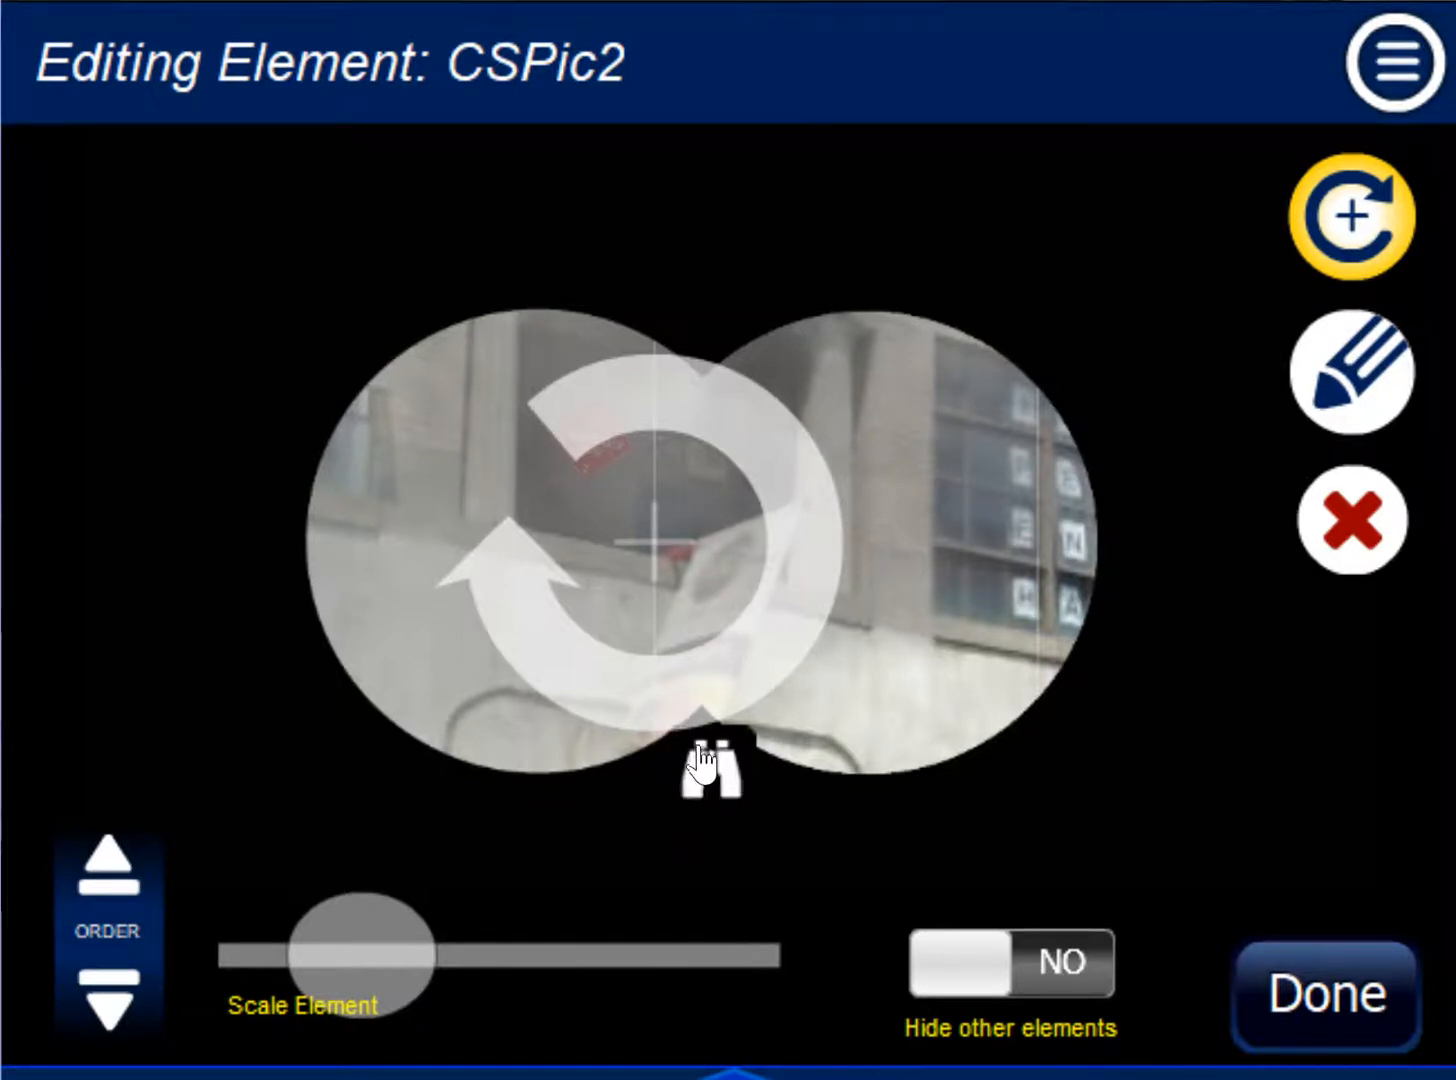
- Finish editing the binocs.png mask and play the simulation to test it
{"action": "left_click", "coordinate": [1318, 995]}
{"action": "left_click", "coordinate": [1388, 382]}
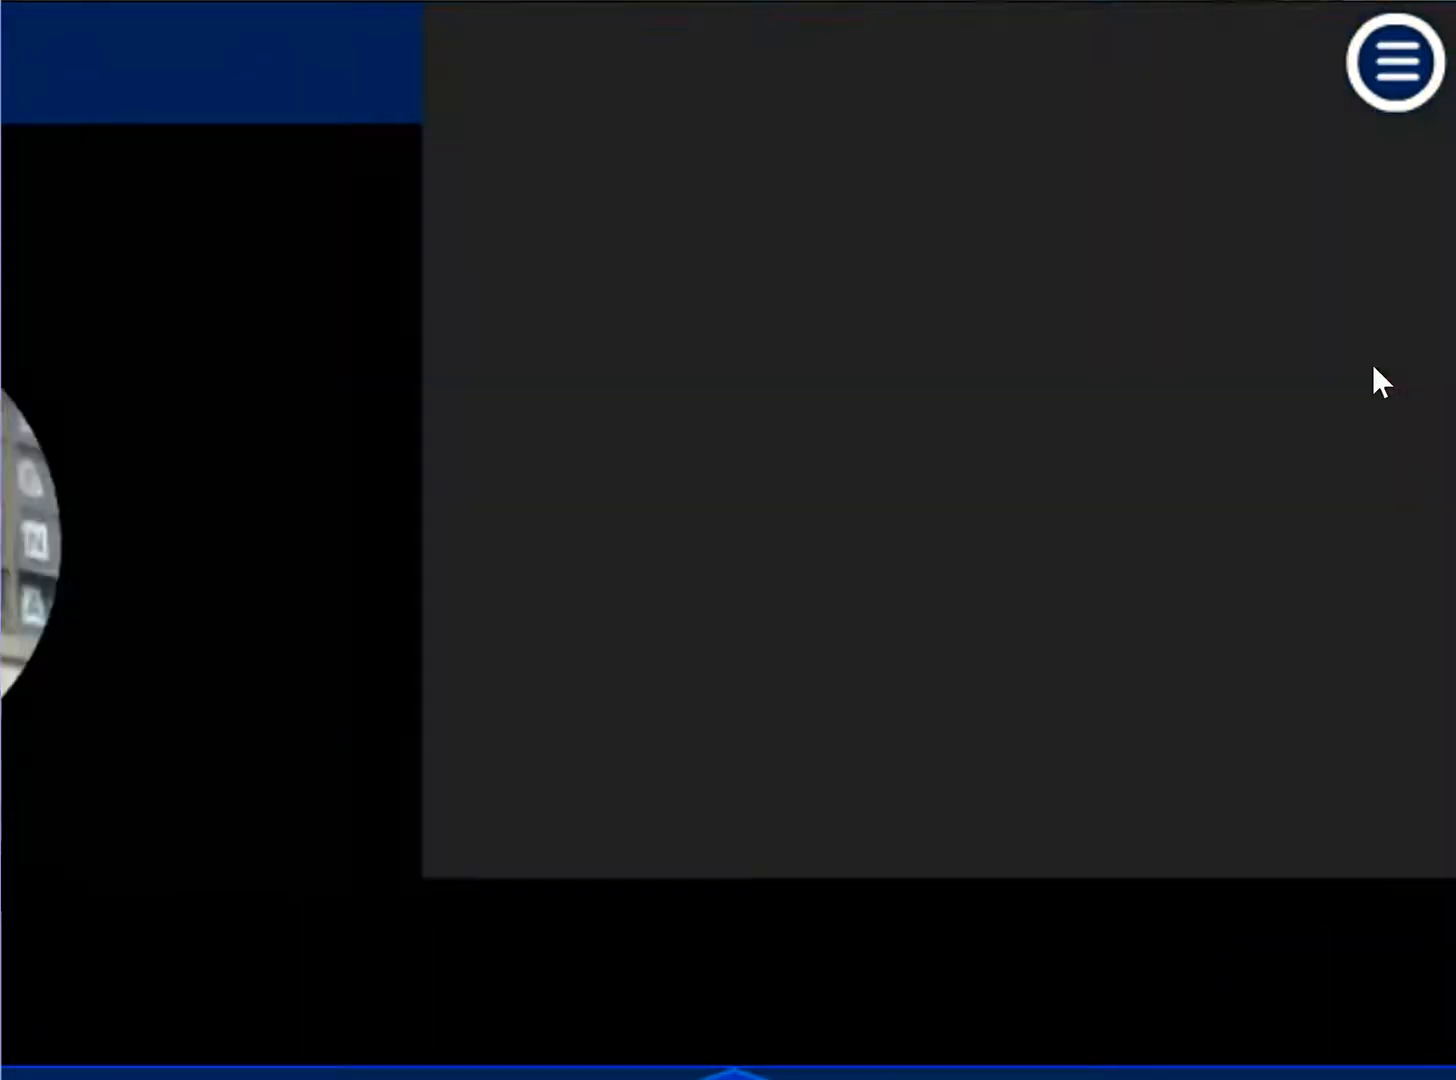